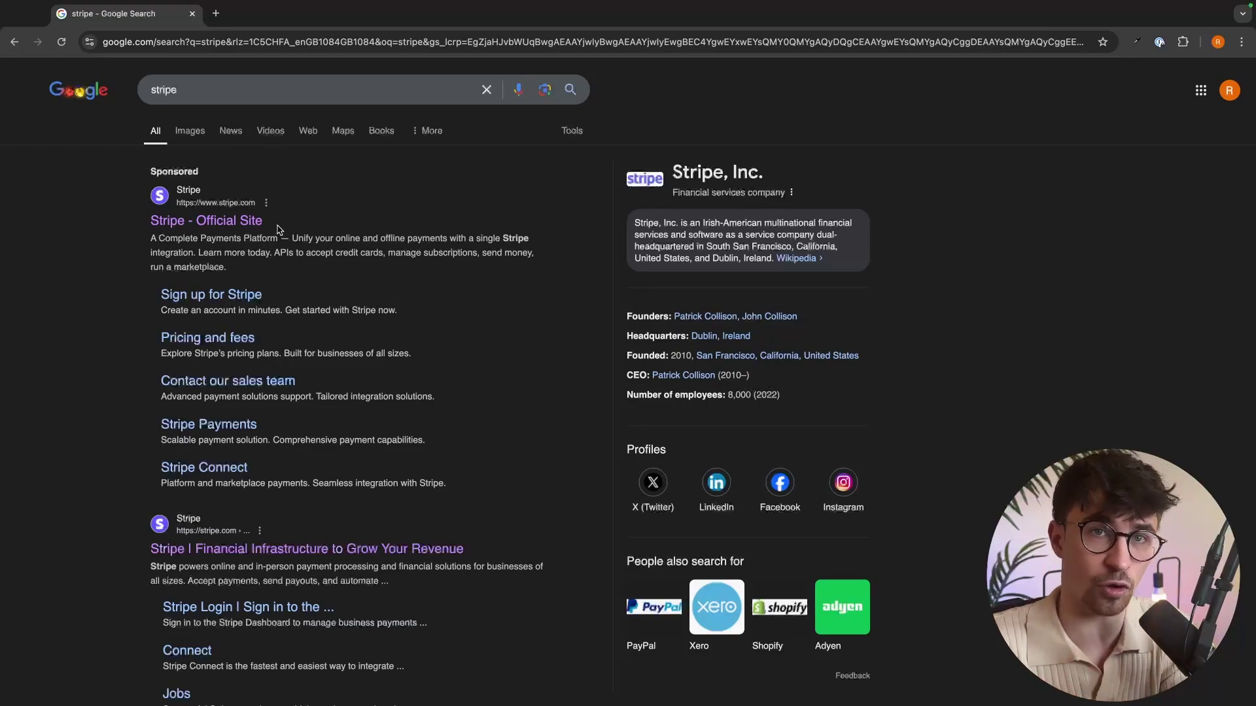
# Open the official Stripe website from the Google results.
pyautogui.click(260, 220)
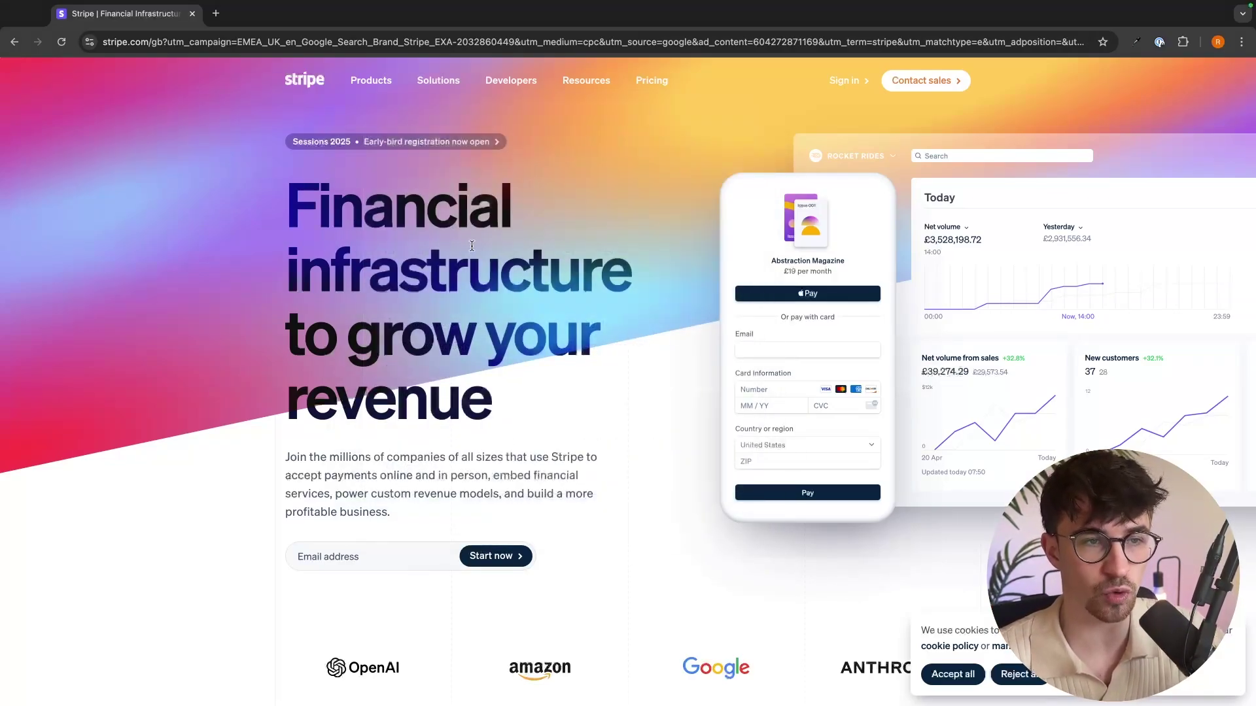
# Enter an email in the homepage sign-up field and start creating a Stripe account.
pyautogui.scroll(-1, 602, 314)
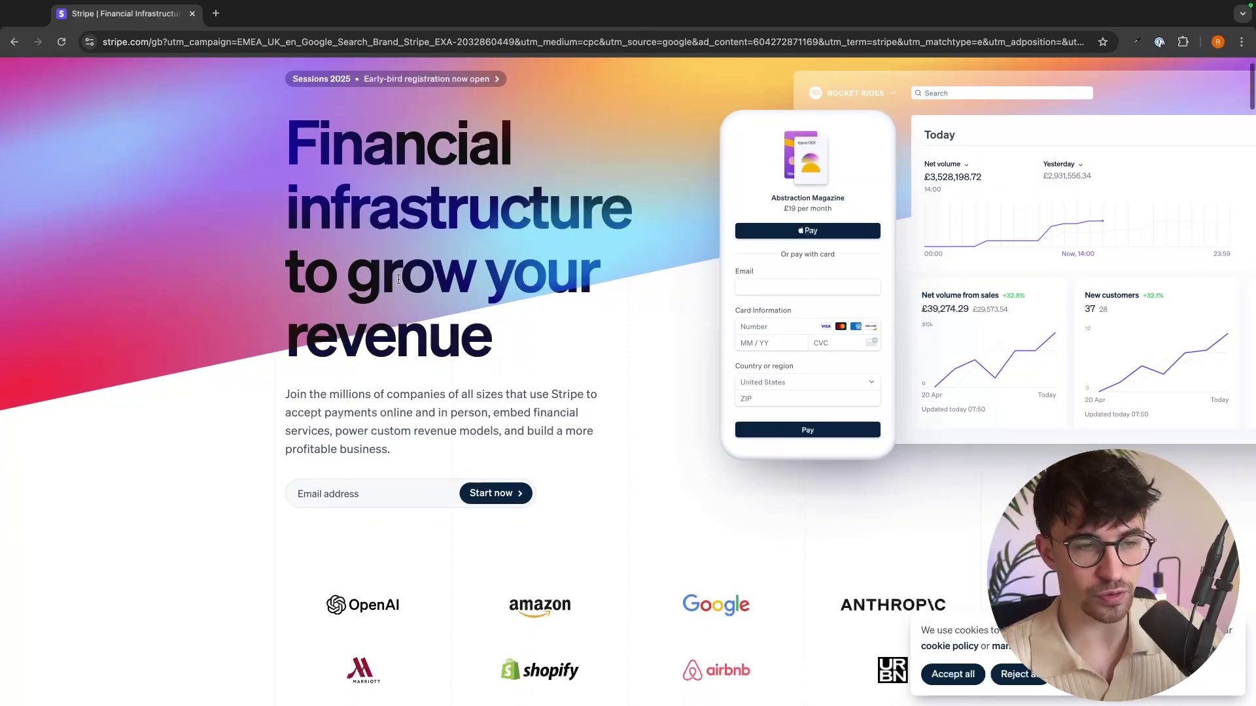
pyautogui.click(335, 495)
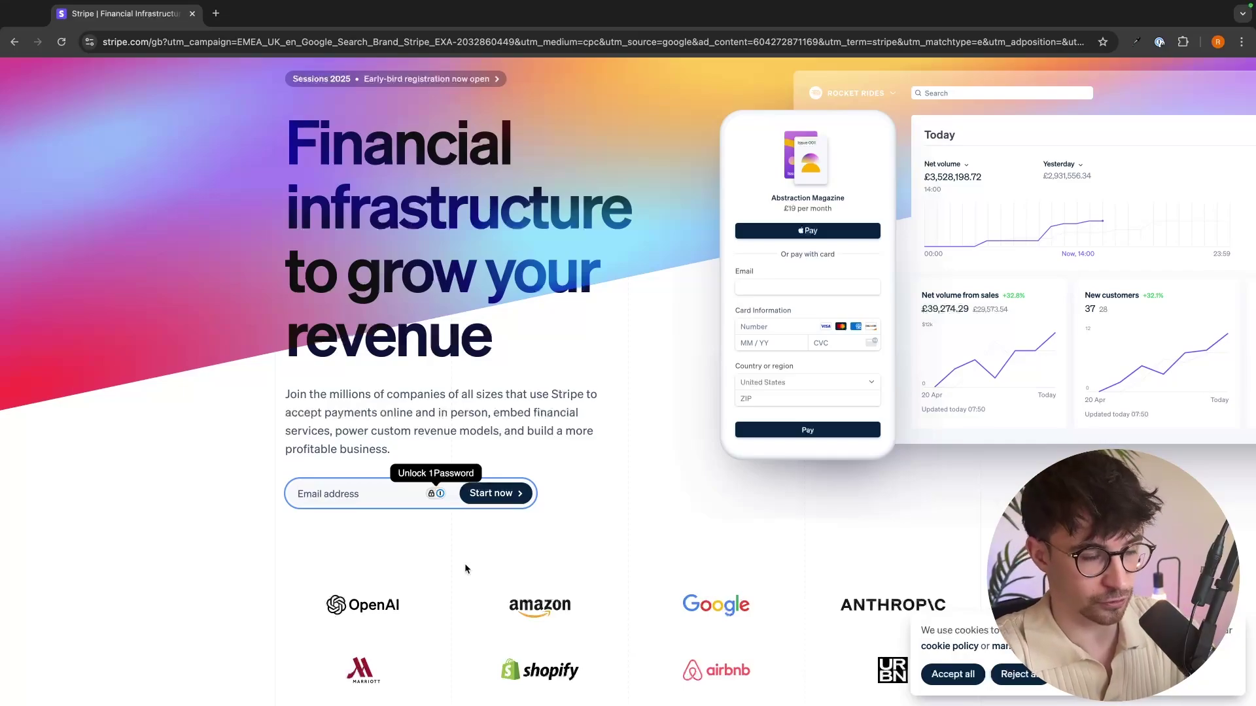
pyautogui.click(497, 496)
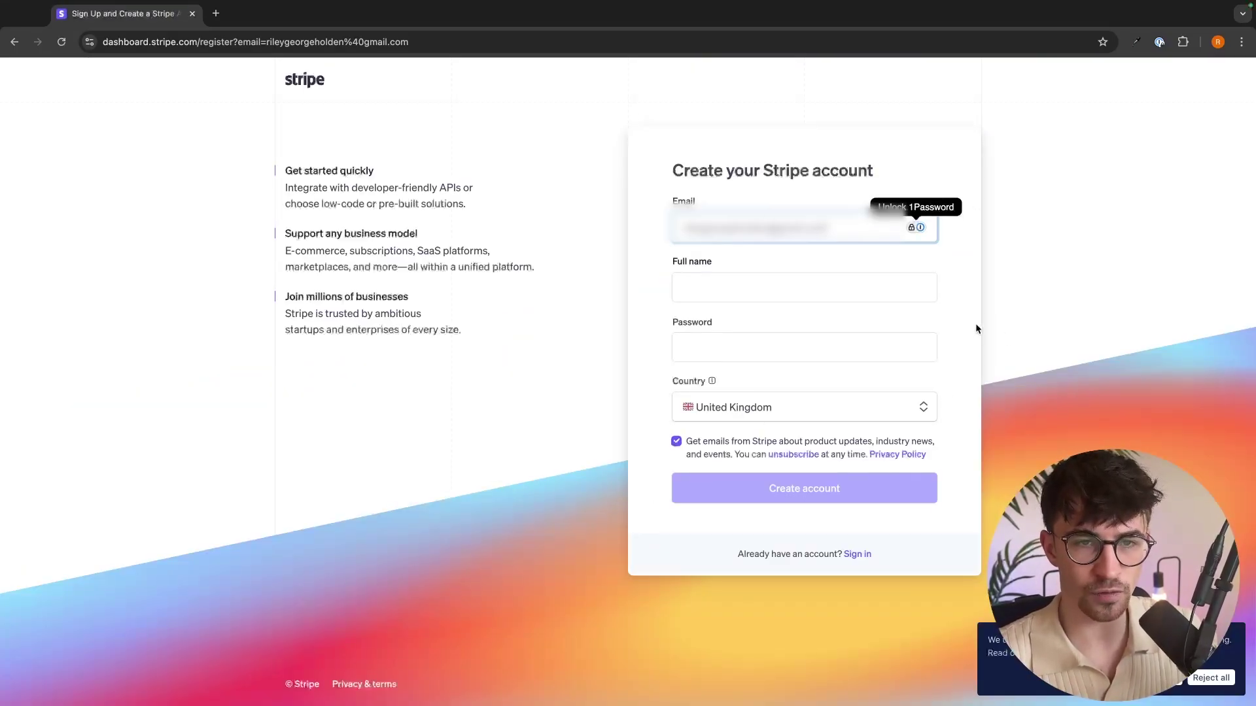
# Create the account with autofilled name and password, then accept the business location and type.
pyautogui.click(1047, 270)
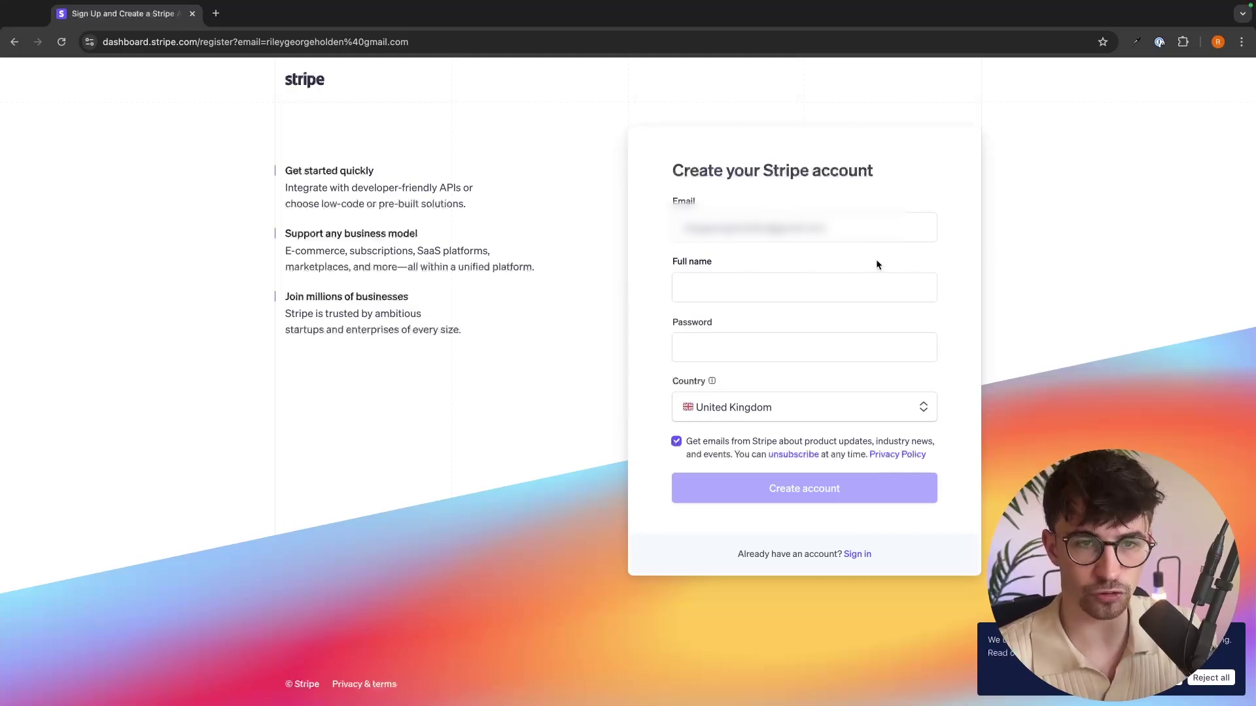
pyautogui.click(770, 283)
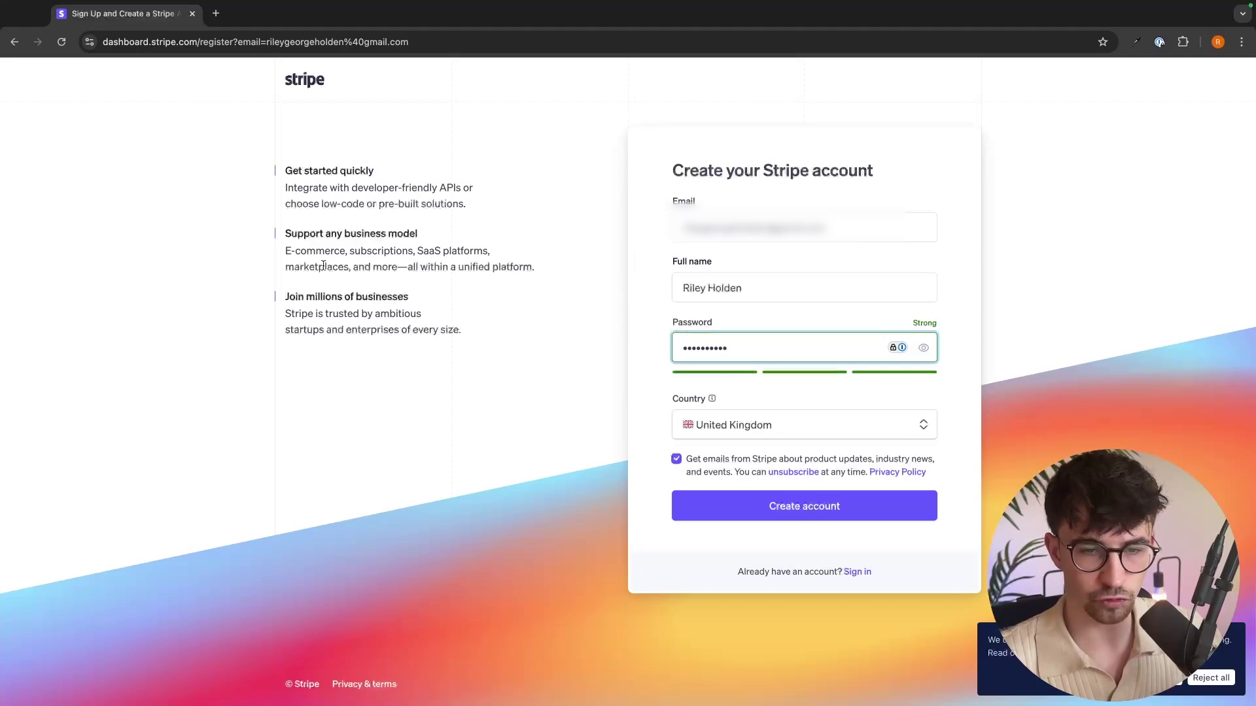
pyautogui.click(774, 503)
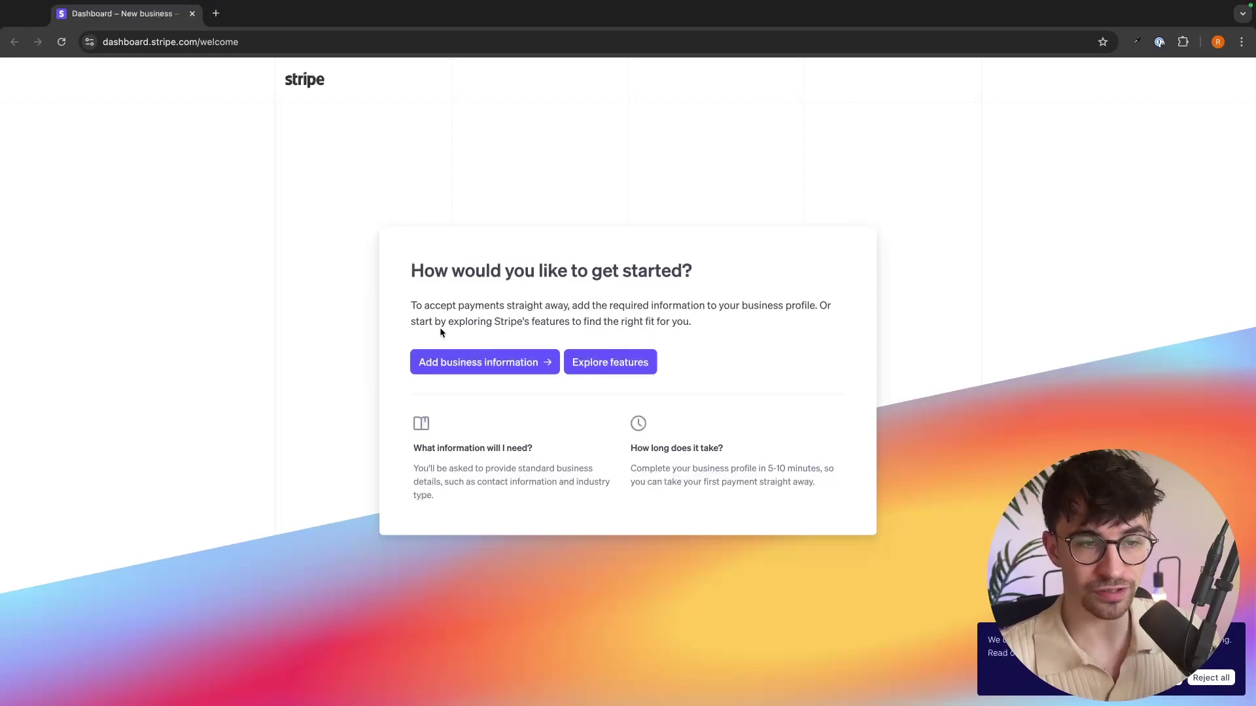
pyautogui.click(485, 363)
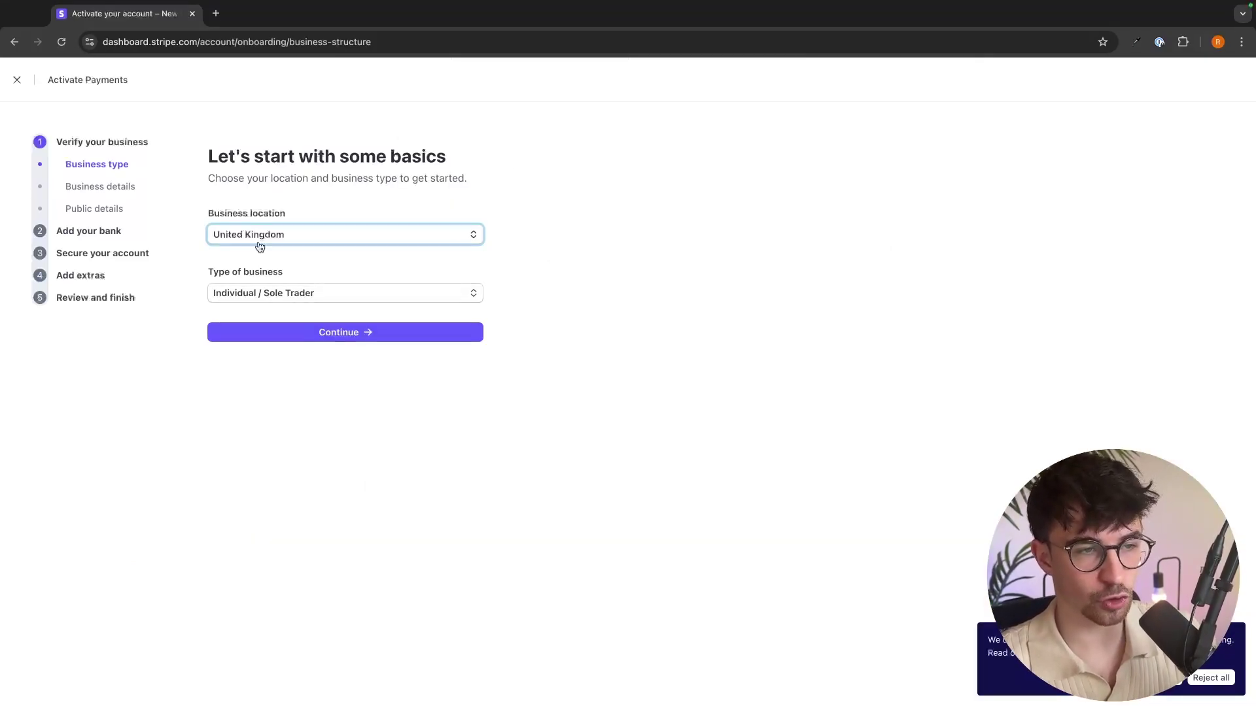
pyautogui.click(361, 335)
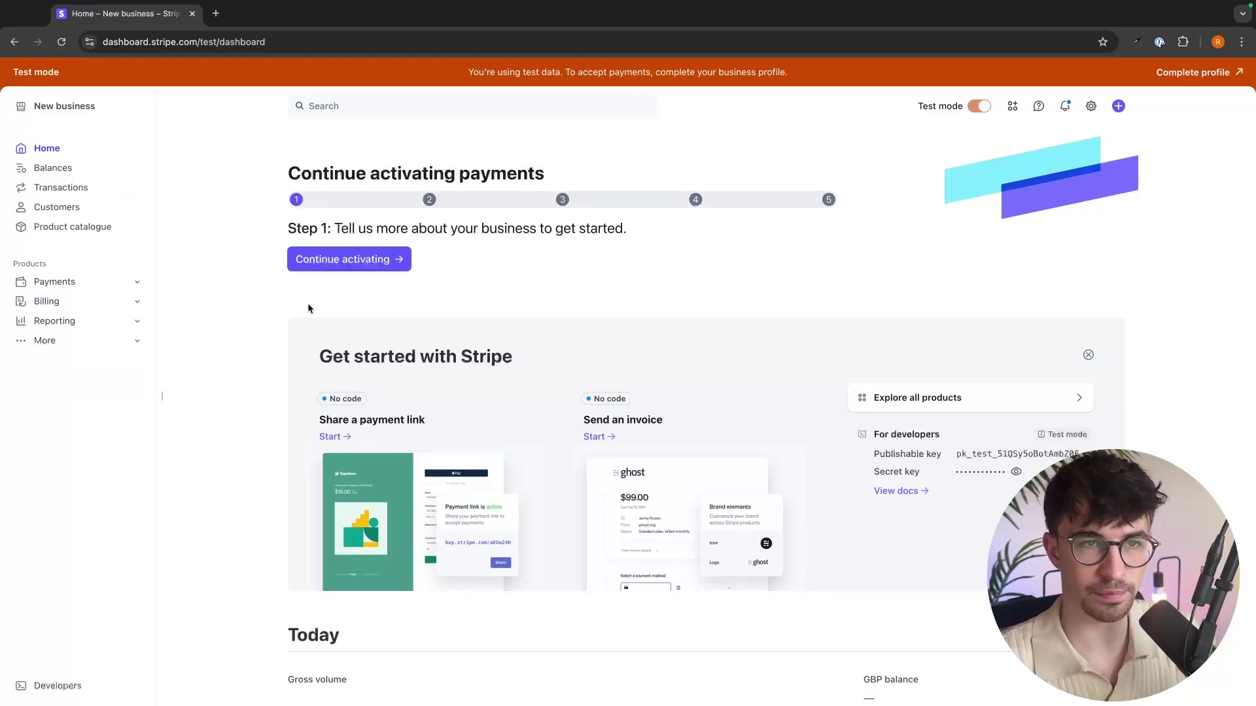
# Highlight the test-data banner notice, then go to the empty Product catalogue.
pyautogui.moveTo(450, 78); pyautogui.dragTo(804, 81)
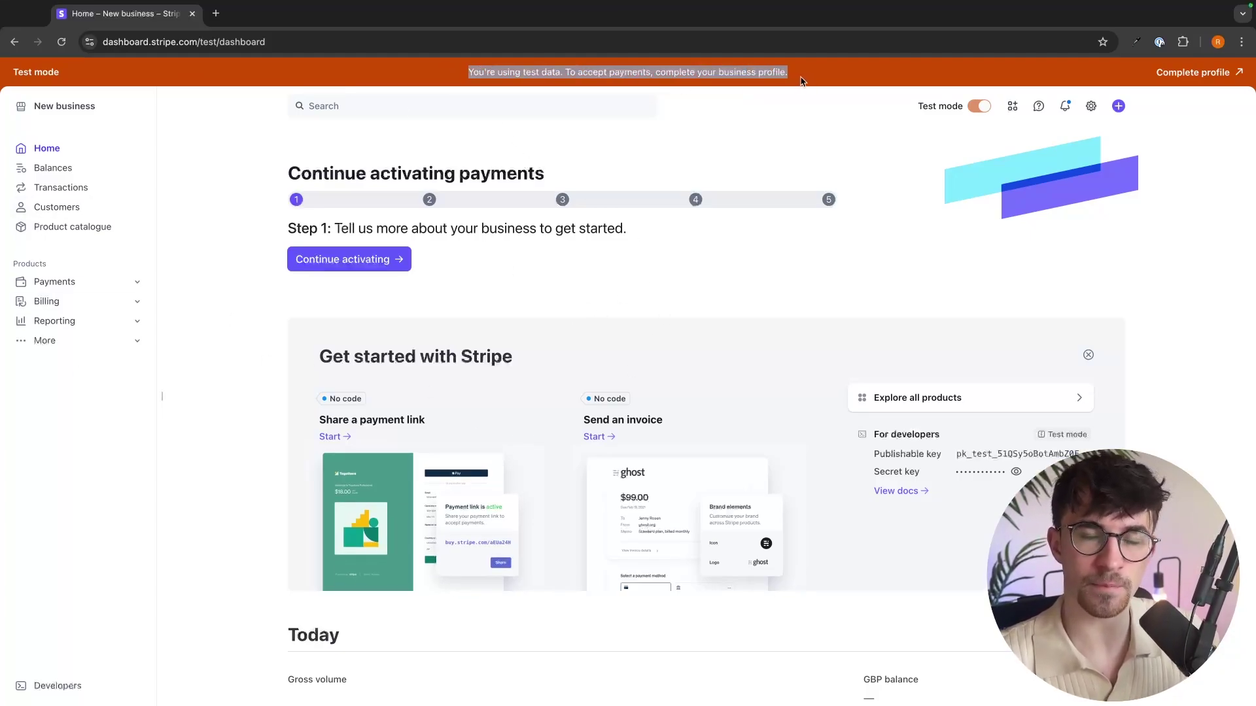
pyautogui.click(750, 74)
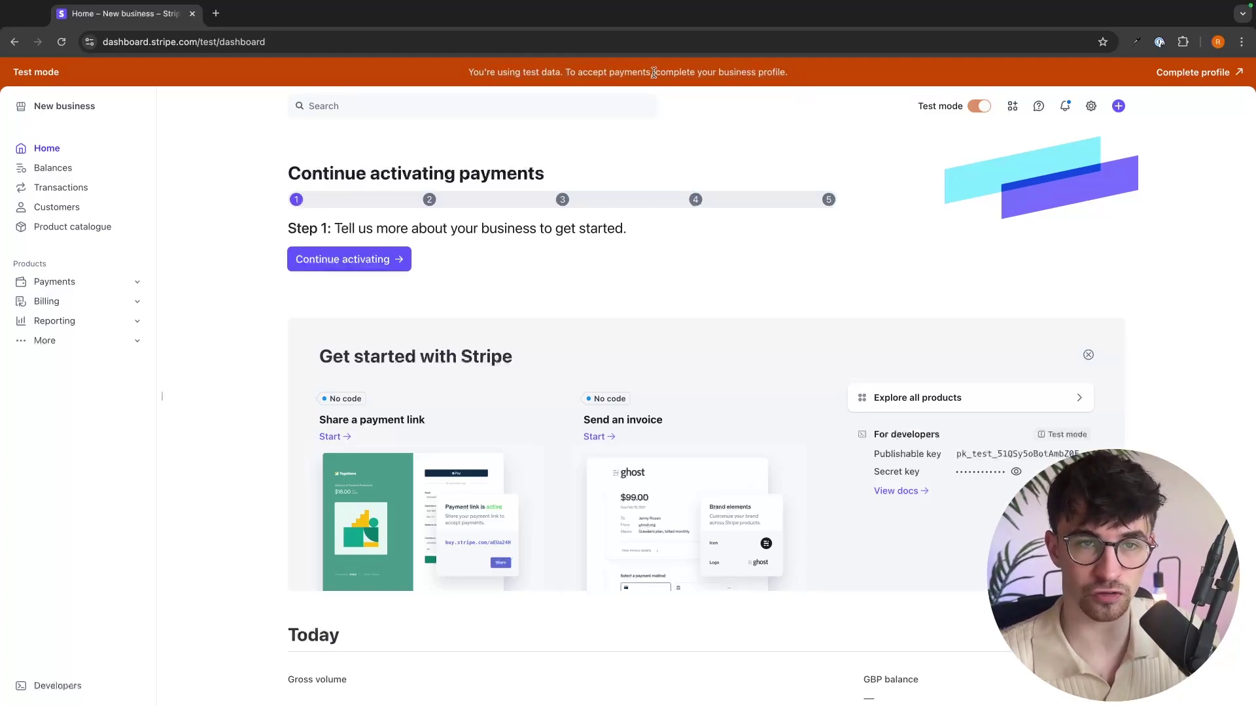
pyautogui.moveTo(654, 72); pyautogui.dragTo(811, 80)
pyautogui.click(819, 79)
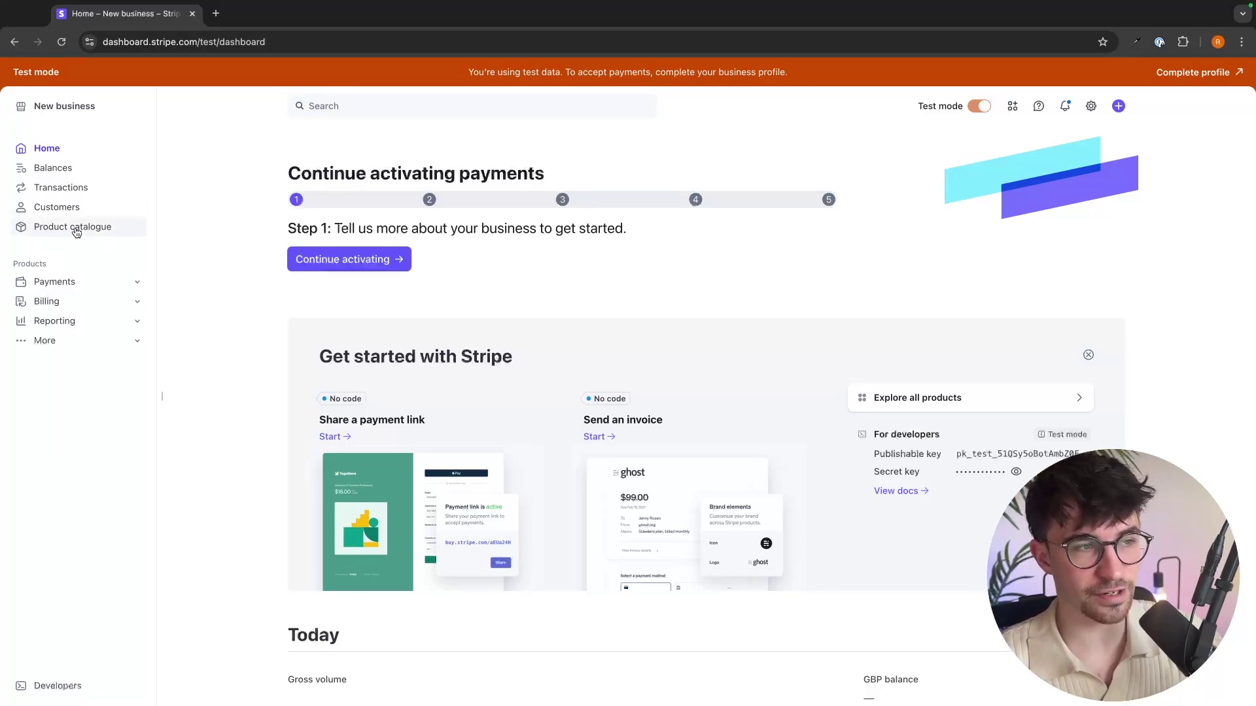
pyautogui.click(116, 230)
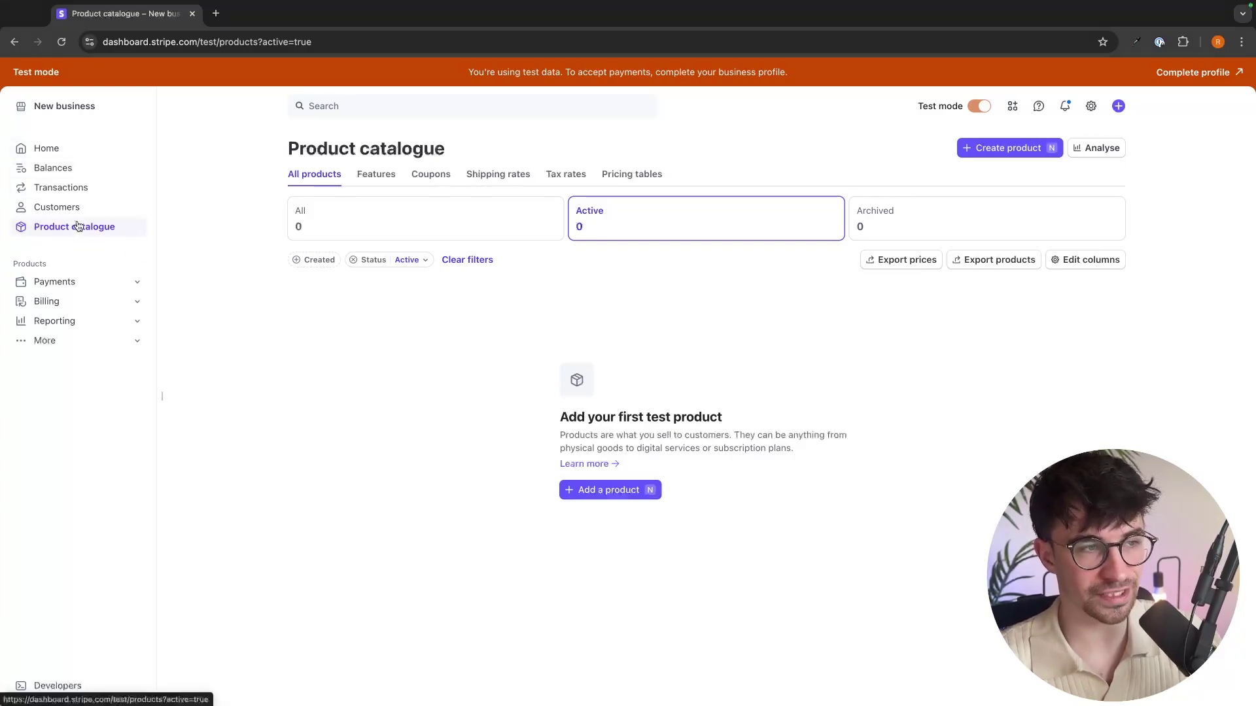
# Start a new product in Stripe, then switch to the desktop with Canva.
pyautogui.click(990, 150)
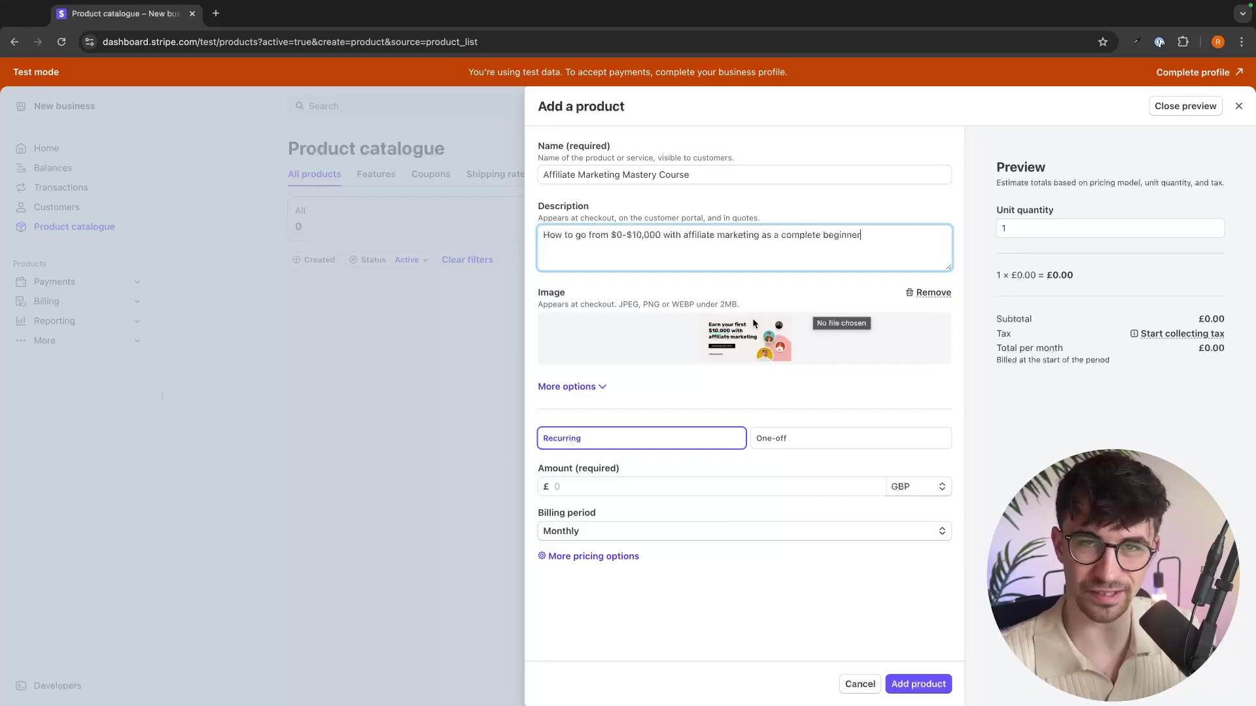
pyautogui.hotkey('ctrl', 'Left')
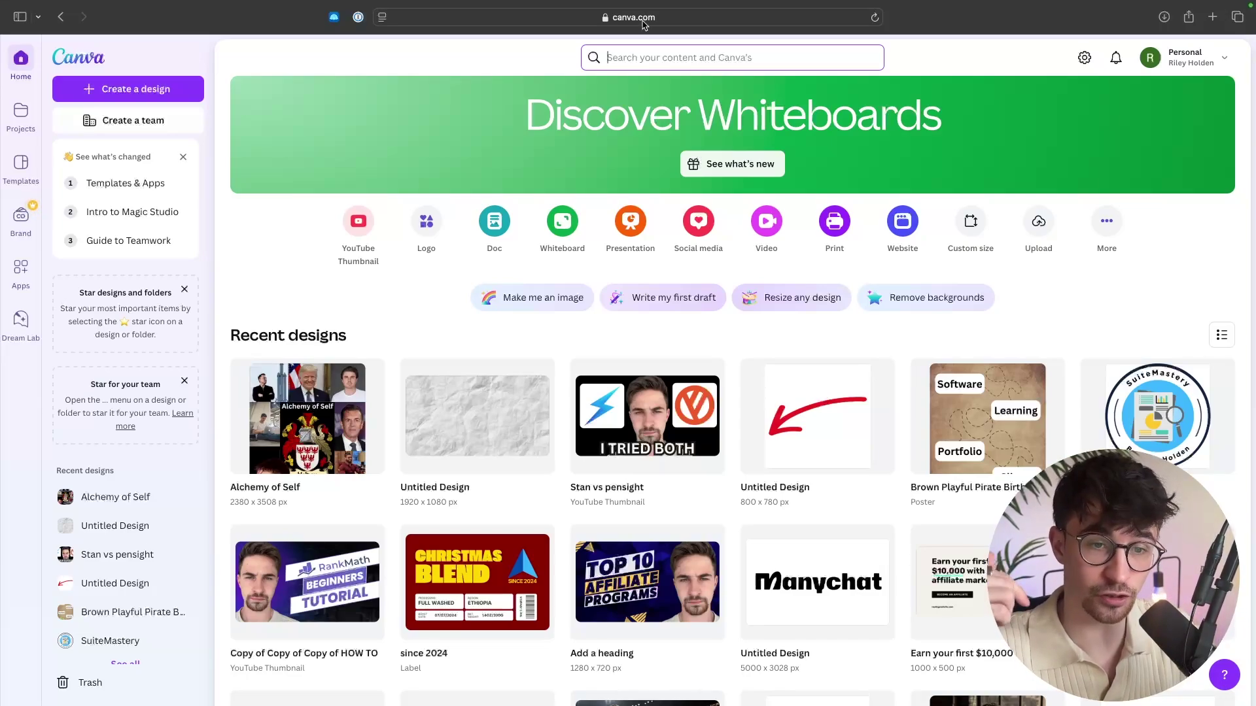
# Open the course image design and add the Social Media Marketing Facebook Ad template as a new page.
pyautogui.scroll(-2, 997, 500)
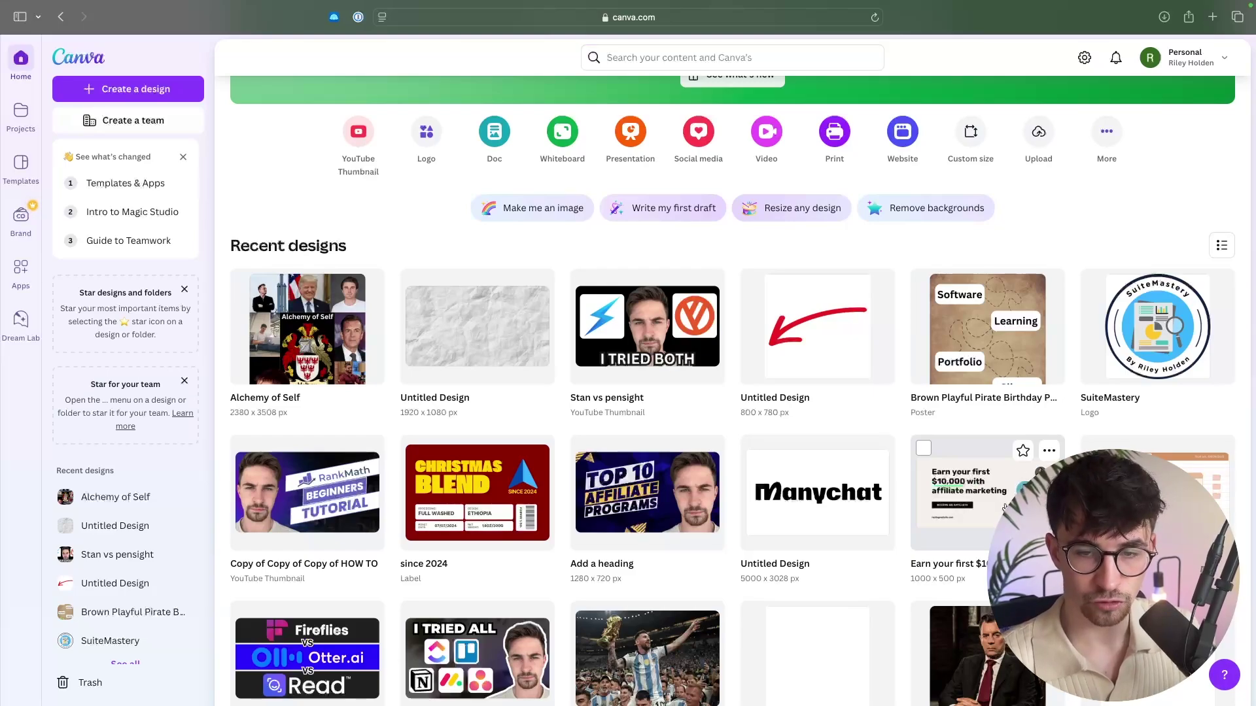
pyautogui.click(968, 497)
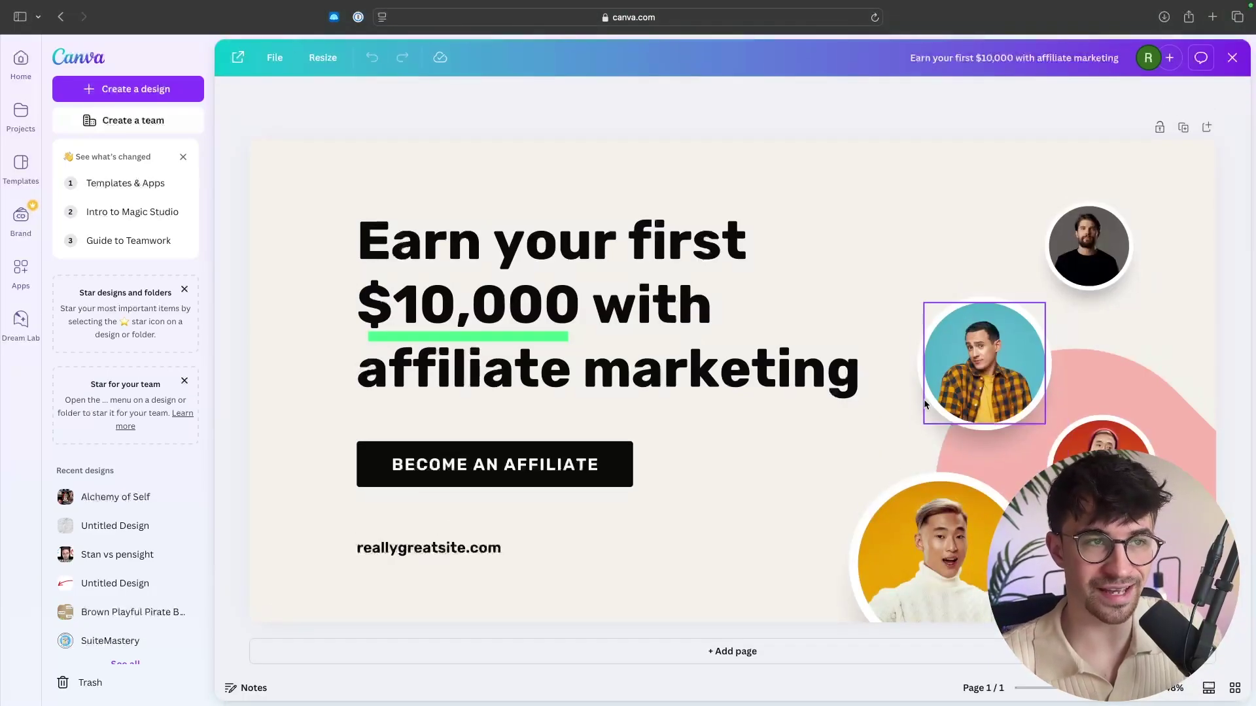
pyautogui.click(444, 209)
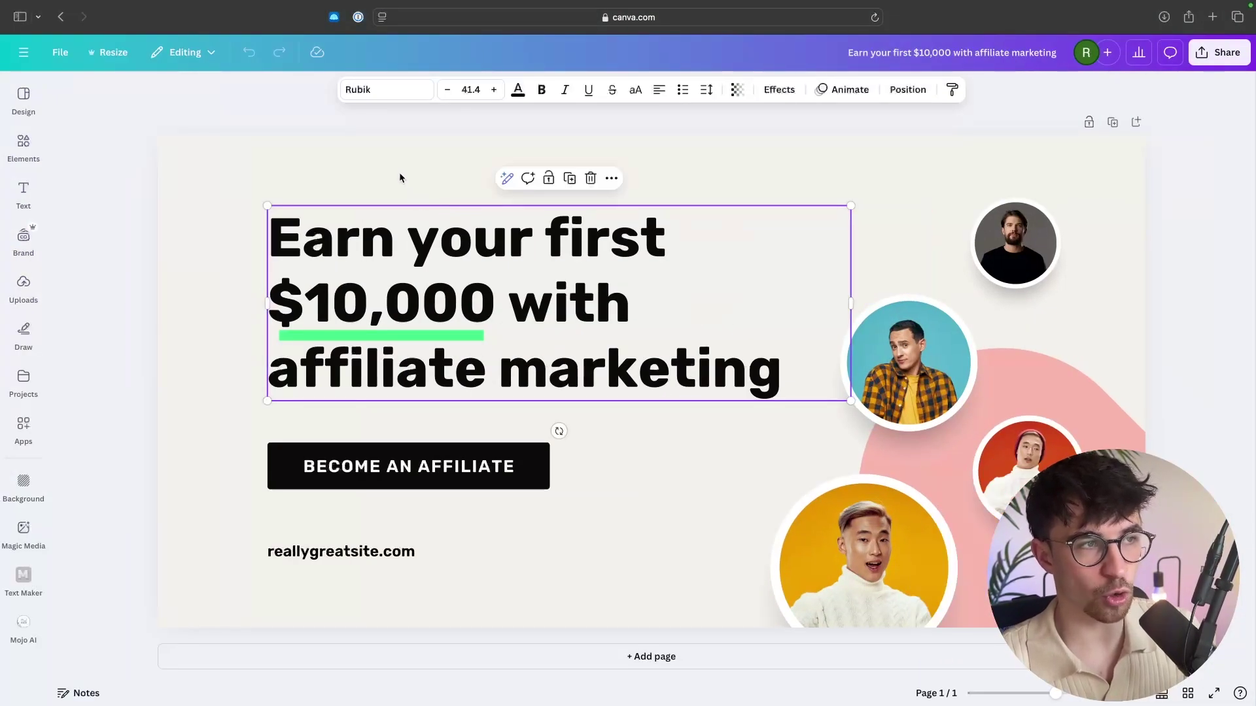
pyautogui.click(23, 97)
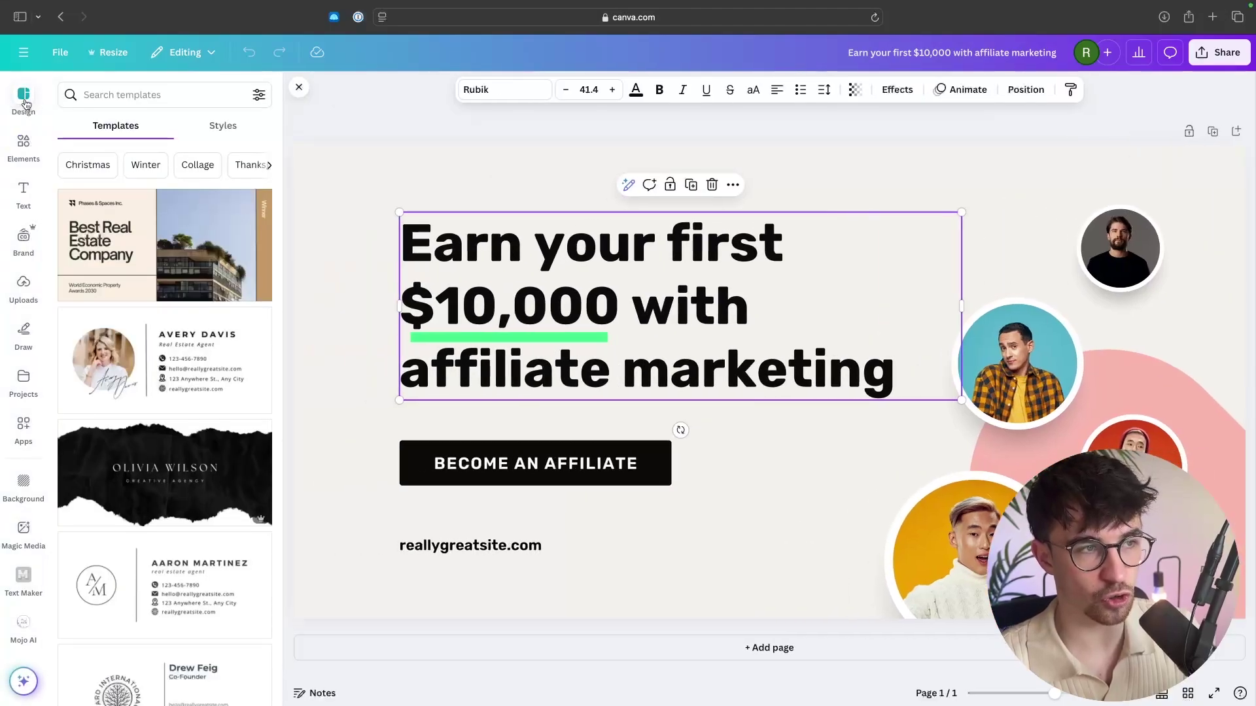
pyautogui.click(138, 94)
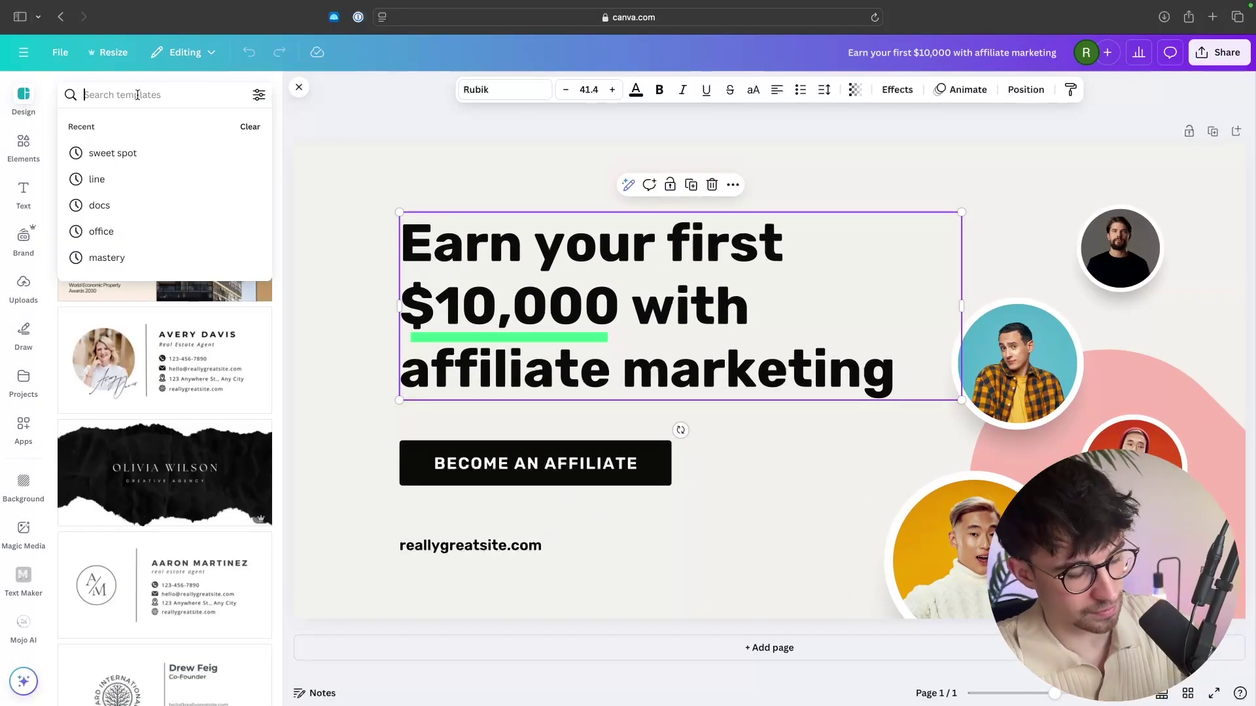
pyautogui.write('affiliat')
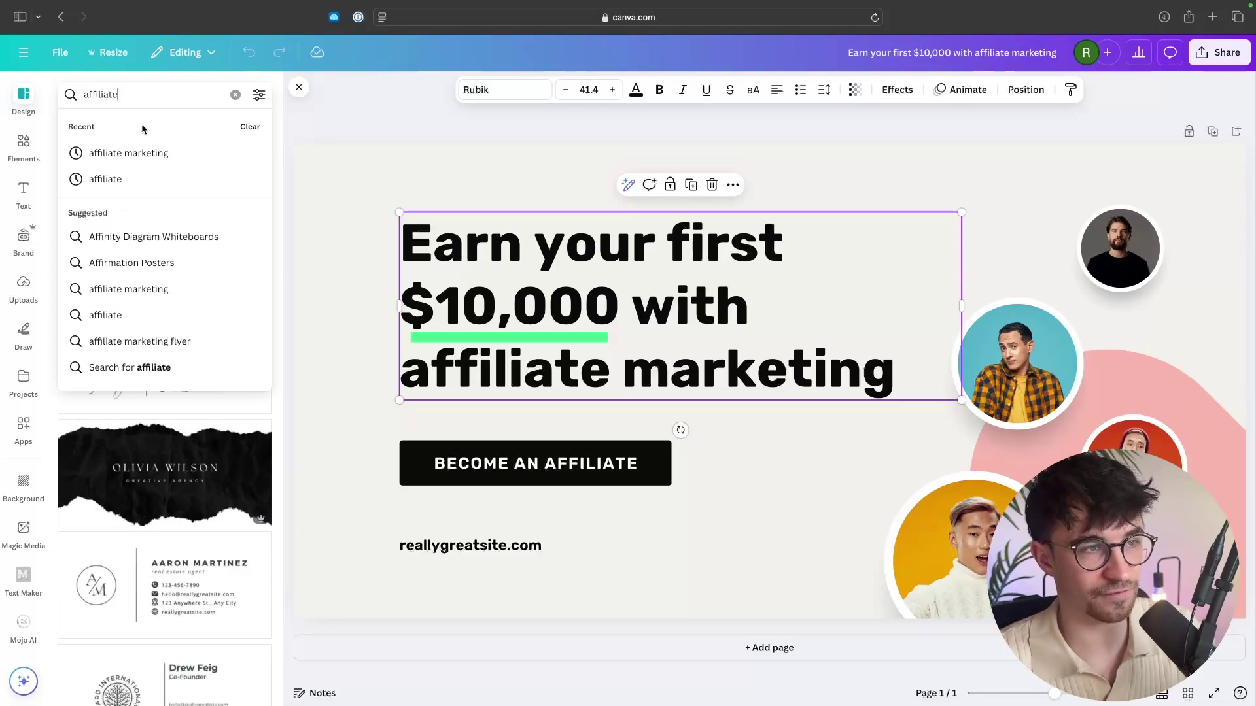
pyautogui.write('e')
pyautogui.click(135, 152)
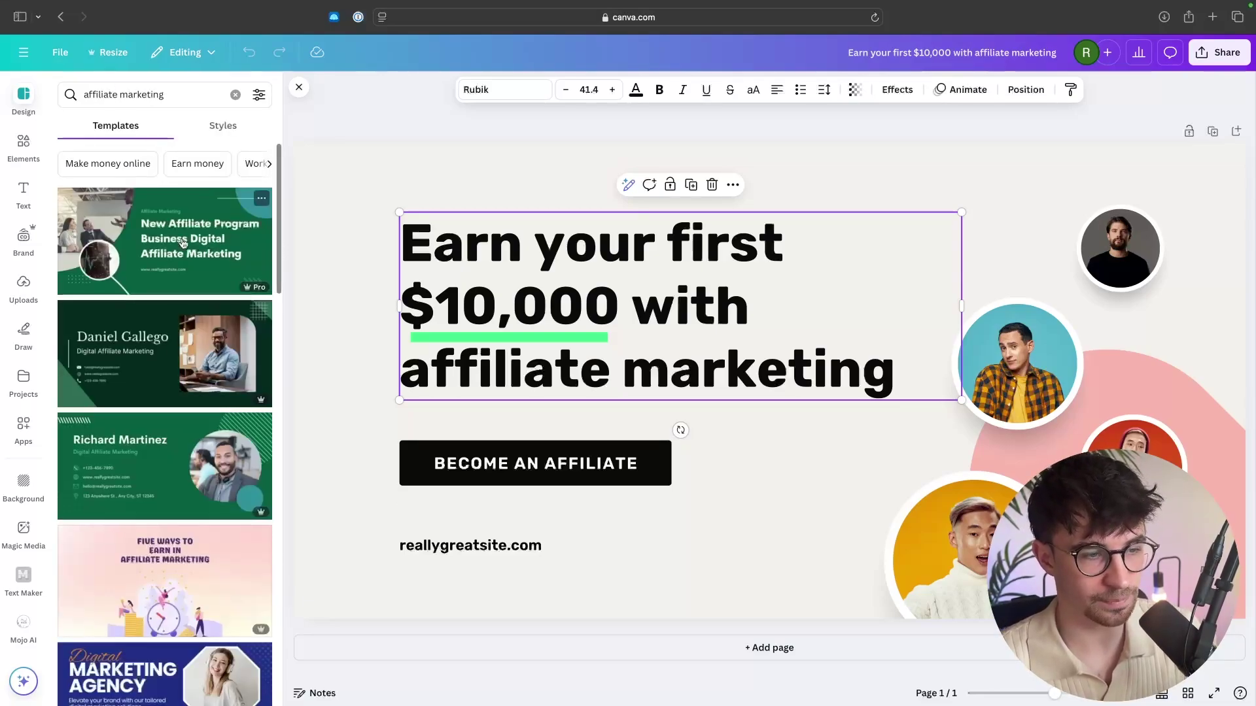
pyautogui.click(184, 463)
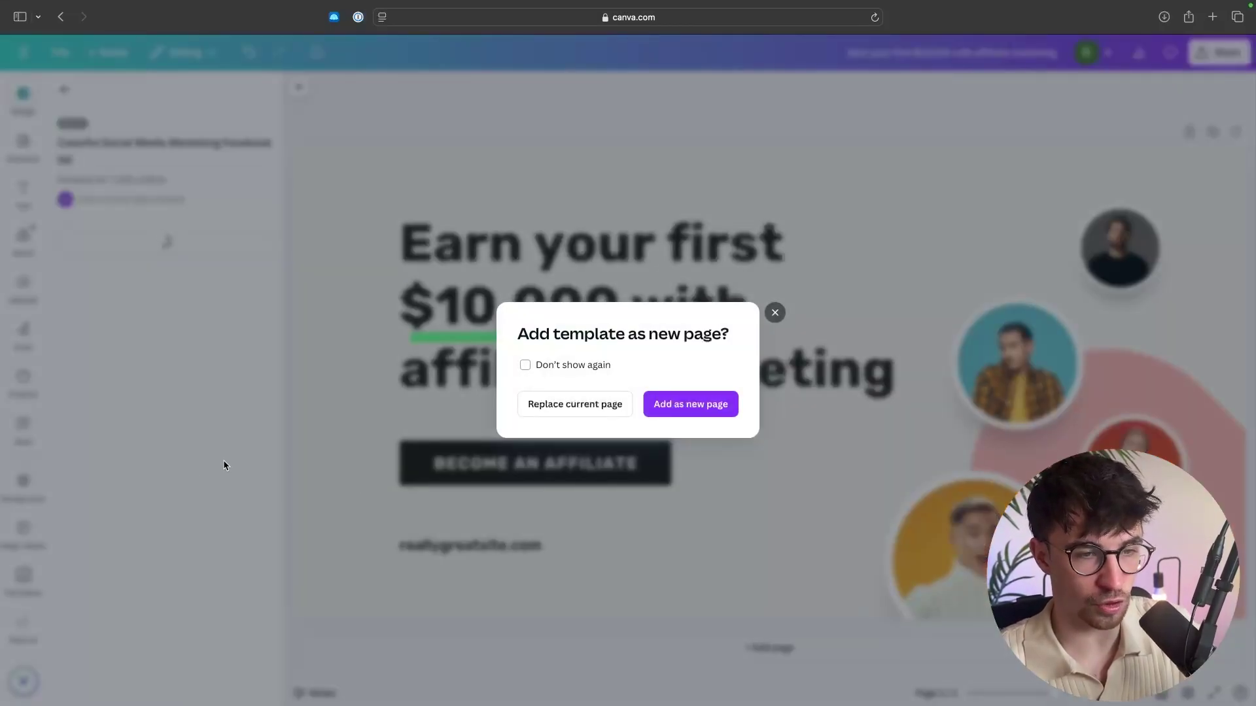
pyautogui.click(657, 411)
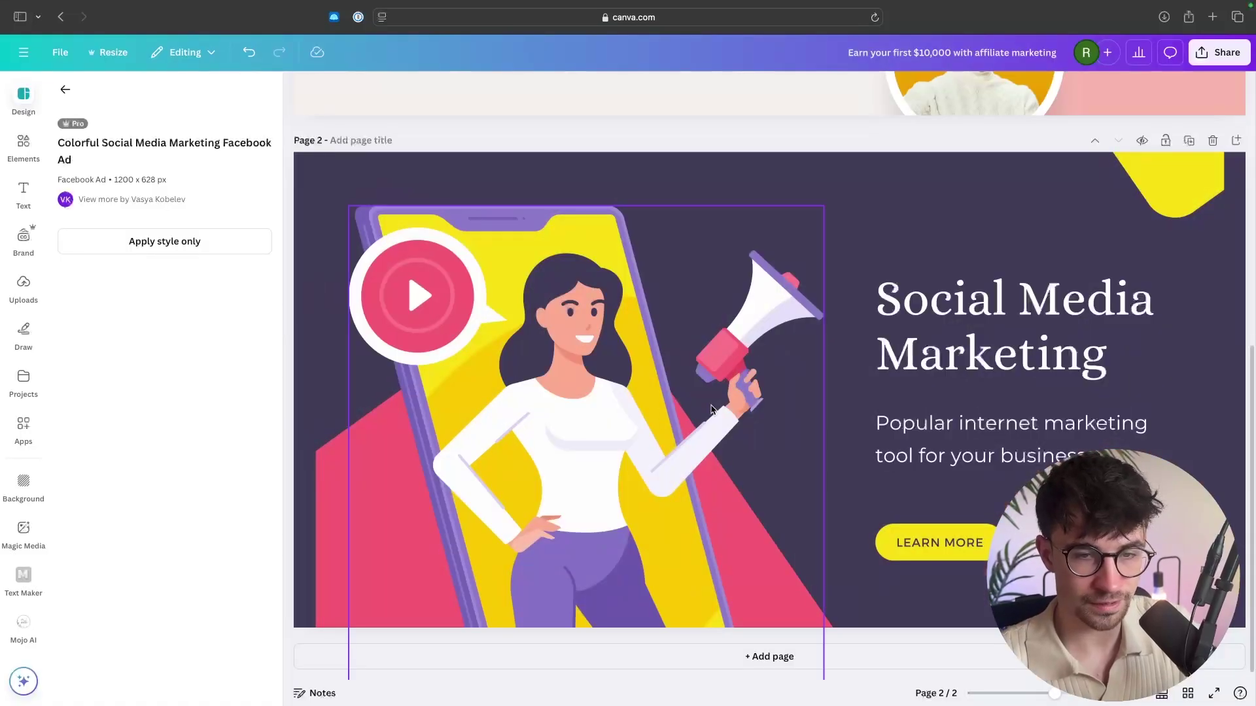
# Replace the heading with 'Earn your first $10,000 with affiliate marketing' and move it higher.
pyautogui.doubleClick(1017, 329)
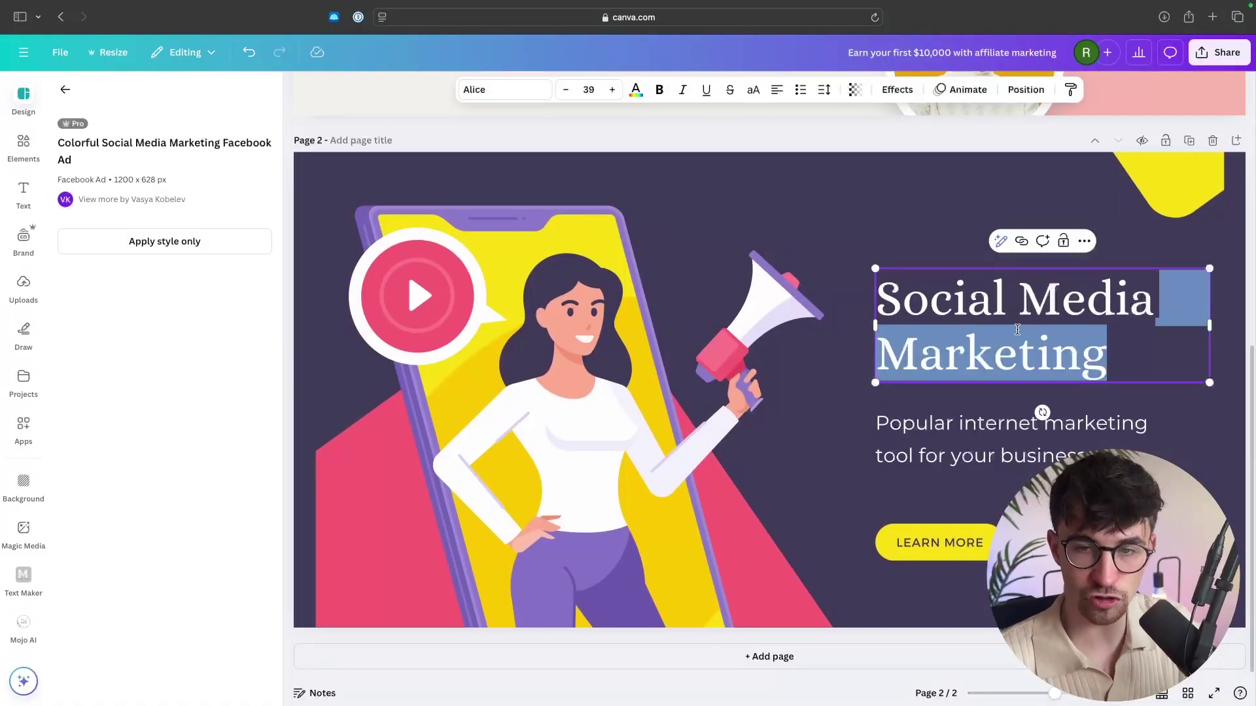
pyautogui.click(1095, 340)
pyautogui.hotkey('ctrl', 'a')
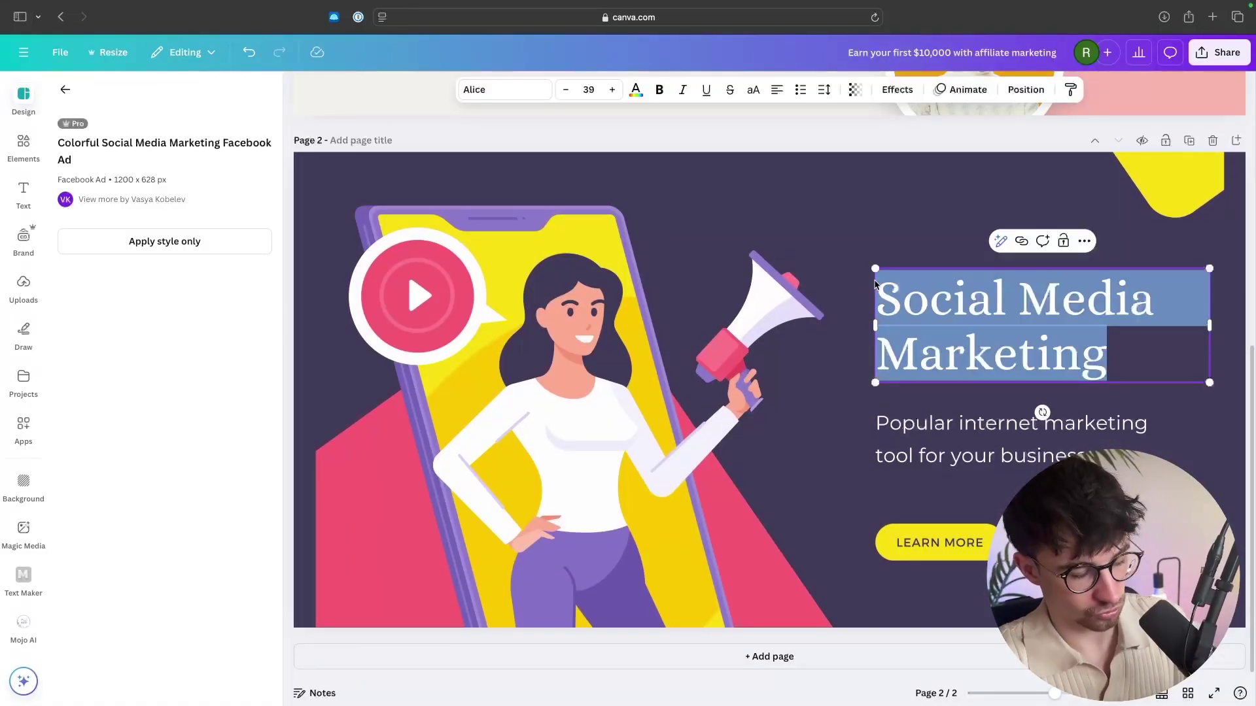
pyautogui.write('Ea')
pyautogui.hotkey('ctrl', 'a')
pyautogui.write('Earn your first $10,000 with affiliate marketing')
pyautogui.click(805, 281)
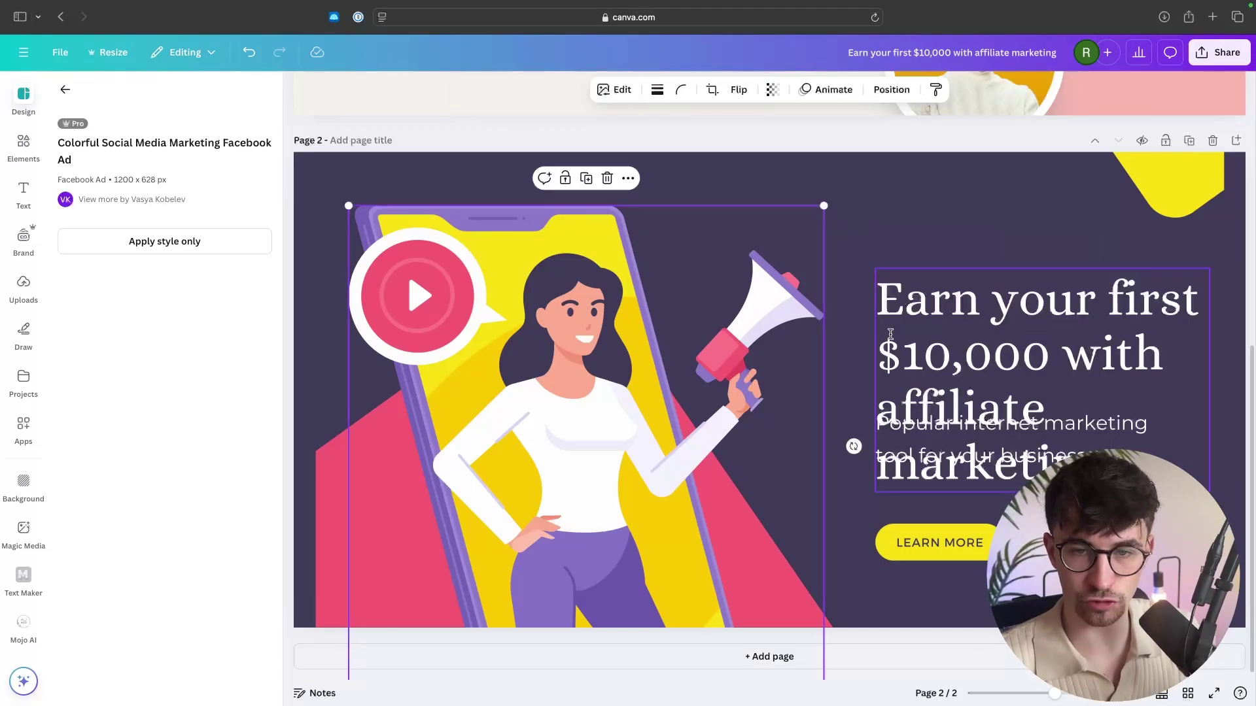
pyautogui.moveTo(926, 337); pyautogui.dragTo(919, 259)
pyautogui.click(910, 470)
pyautogui.hotkey('ctrl', 'a')
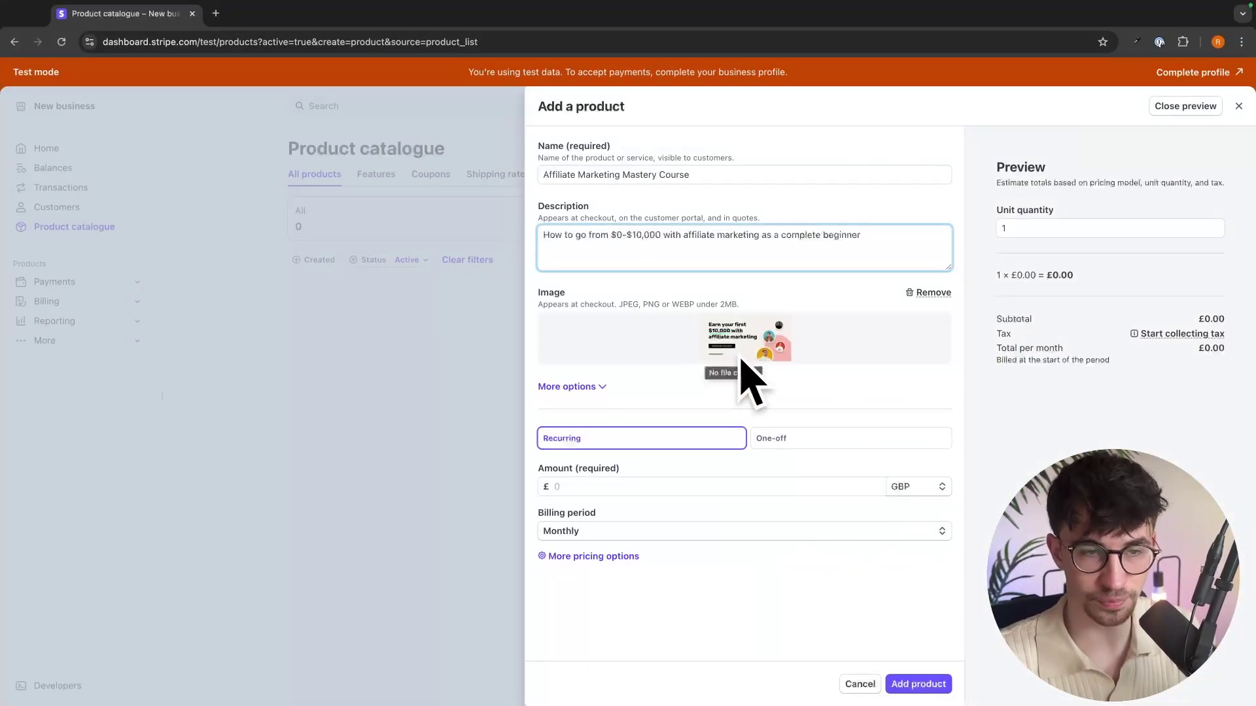
# Give the product a one-off price of 1,999 USD and add it to the catalogue.
pyautogui.click(648, 458)
pyautogui.click(778, 439)
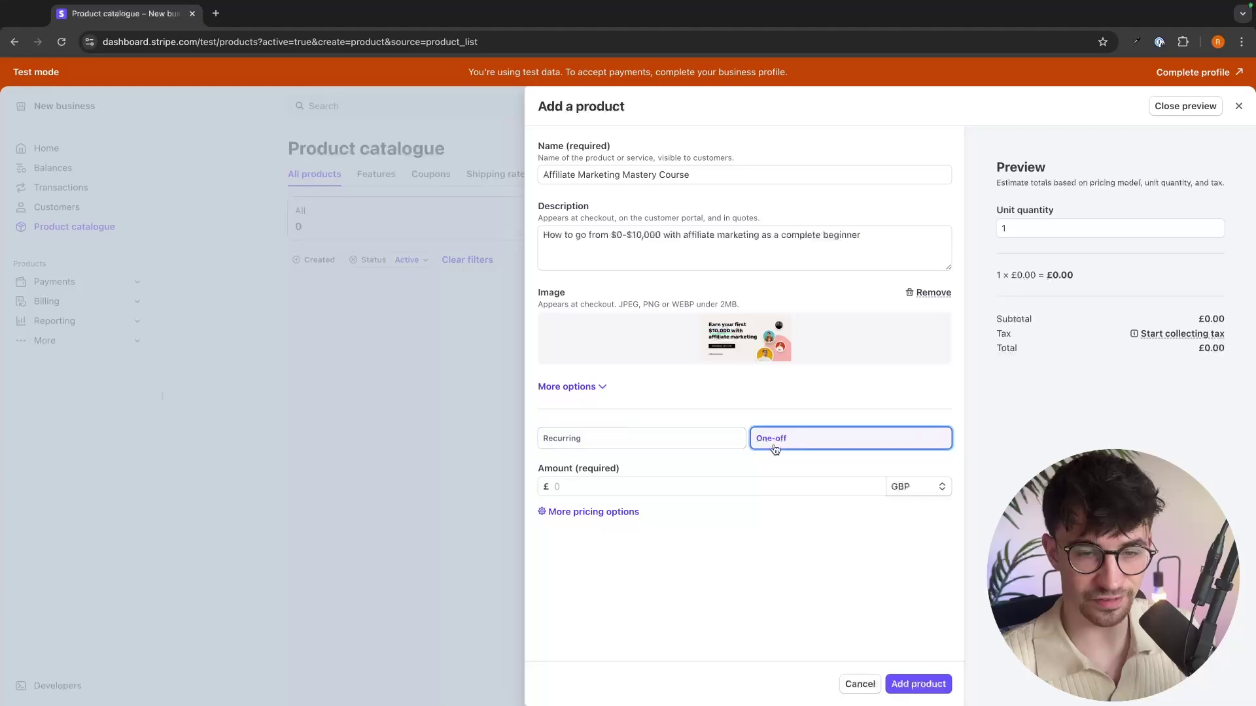
pyautogui.click(679, 486)
pyautogui.write('1,')
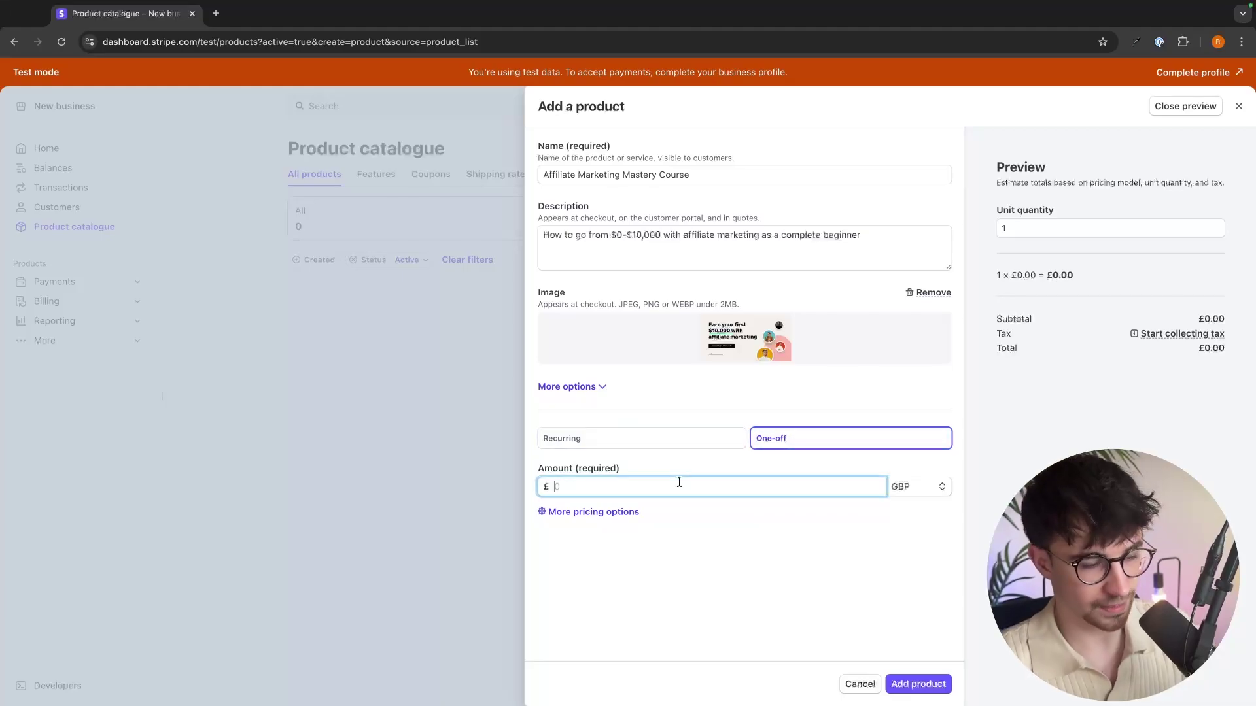
pyautogui.write('999')
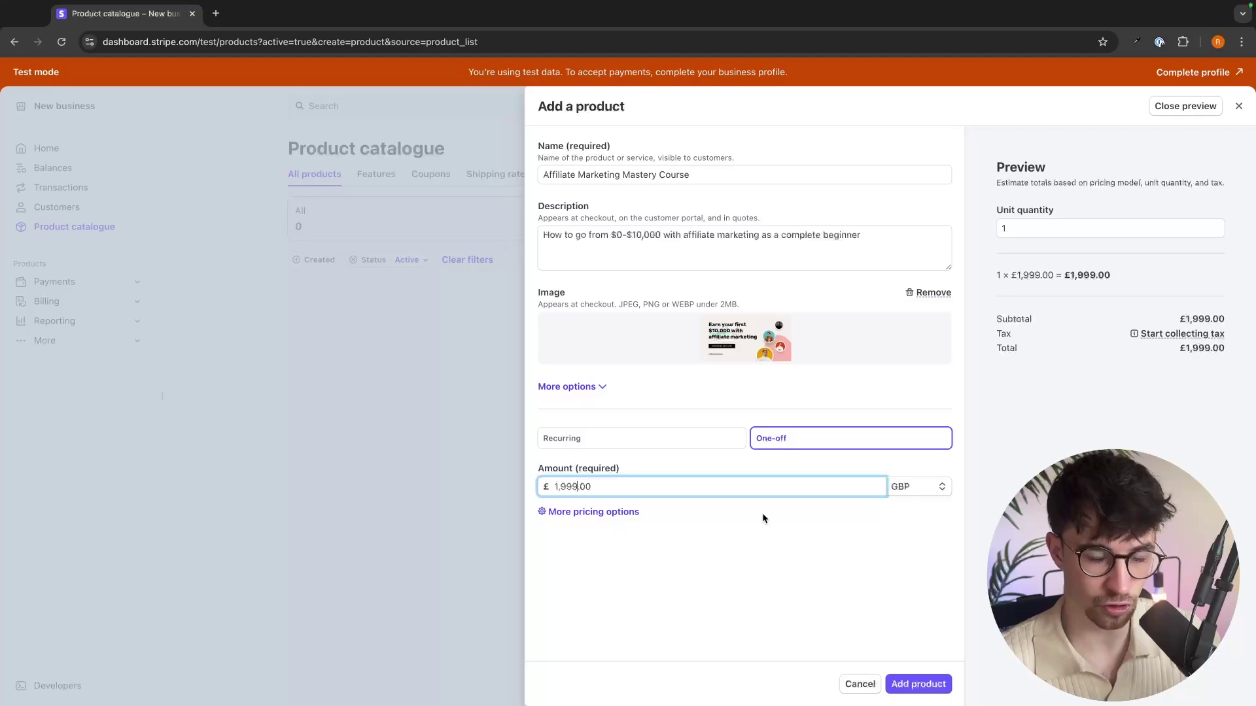
pyautogui.click(932, 487)
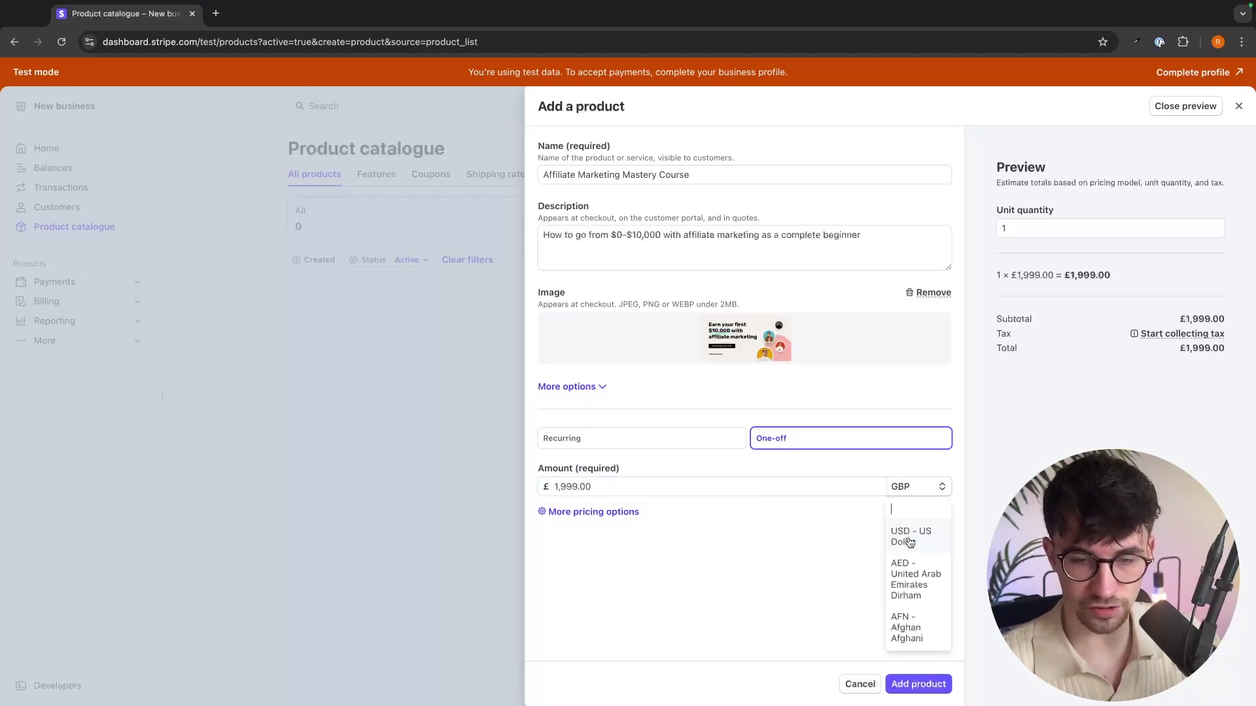
pyautogui.click(909, 533)
pyautogui.click(914, 685)
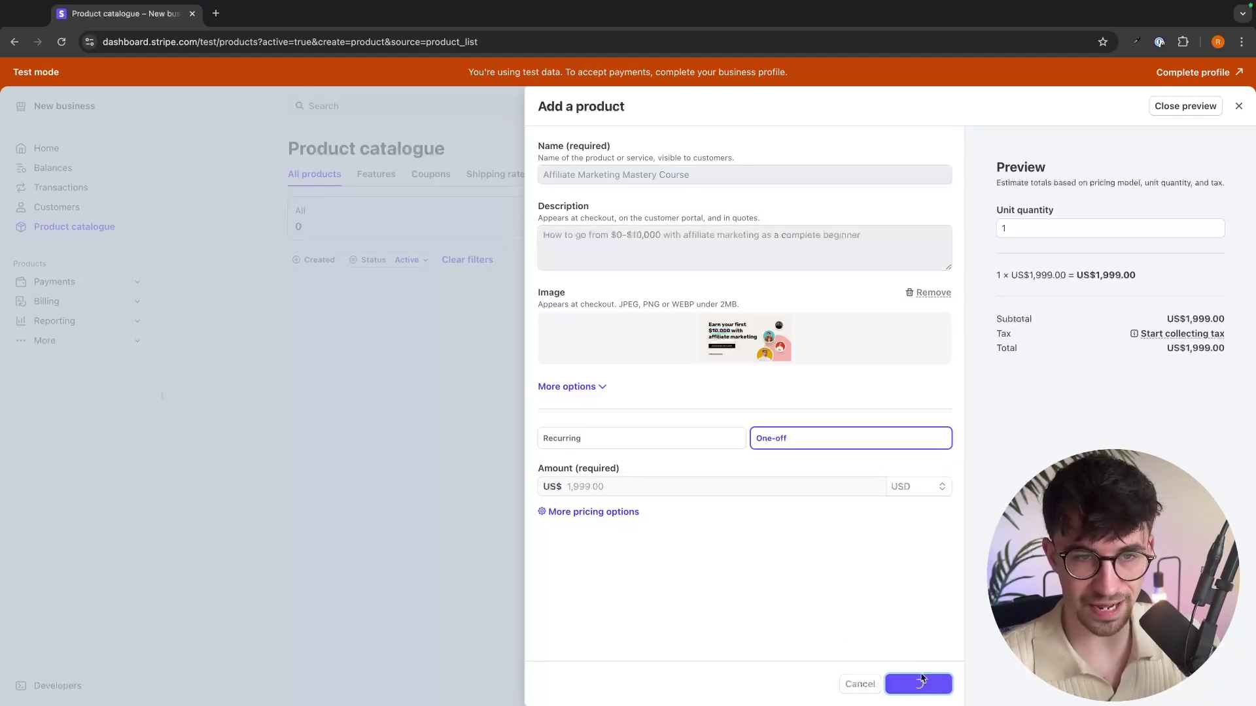
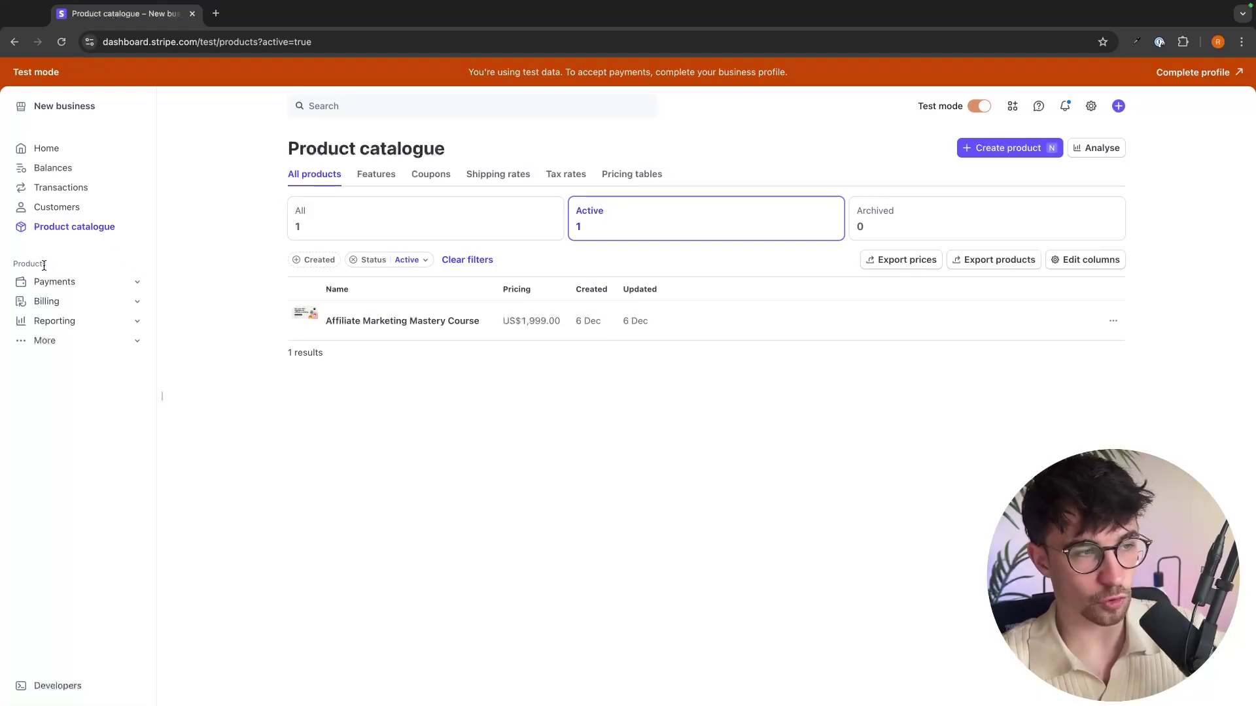
# Start a new payment link from the Payment Links page under Payments.
pyautogui.click(138, 286)
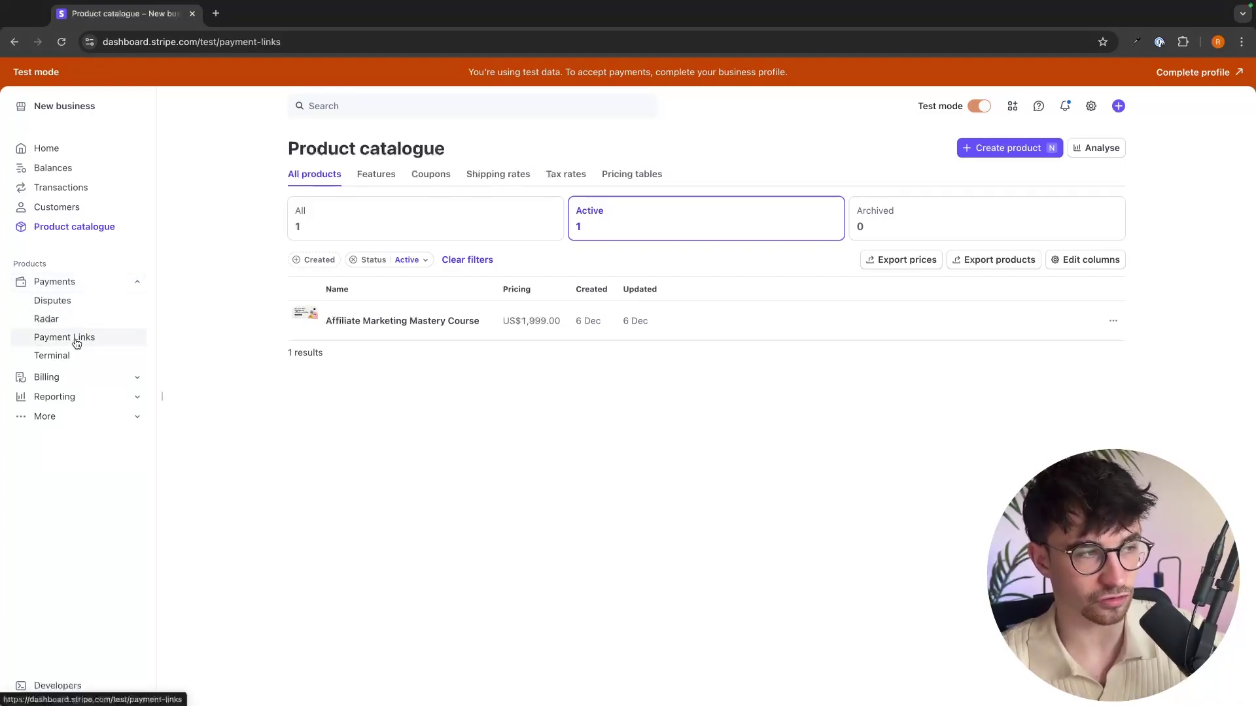
pyautogui.click(76, 337)
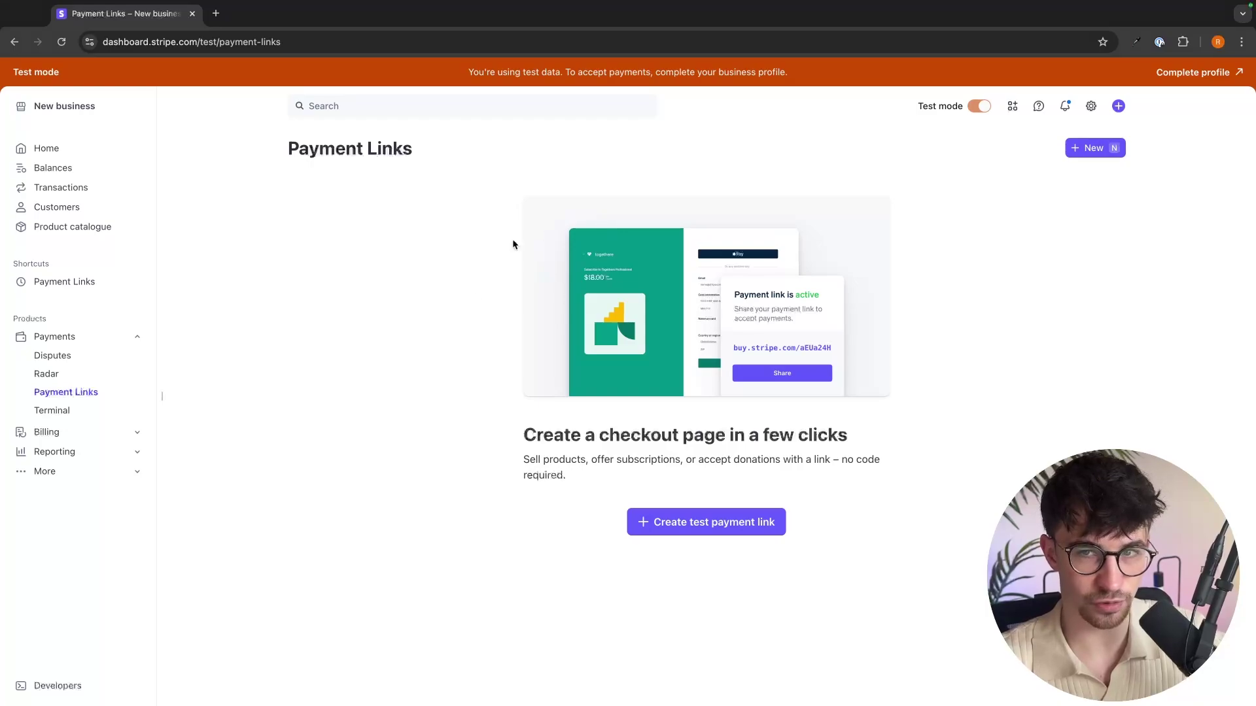
pyautogui.click(1089, 150)
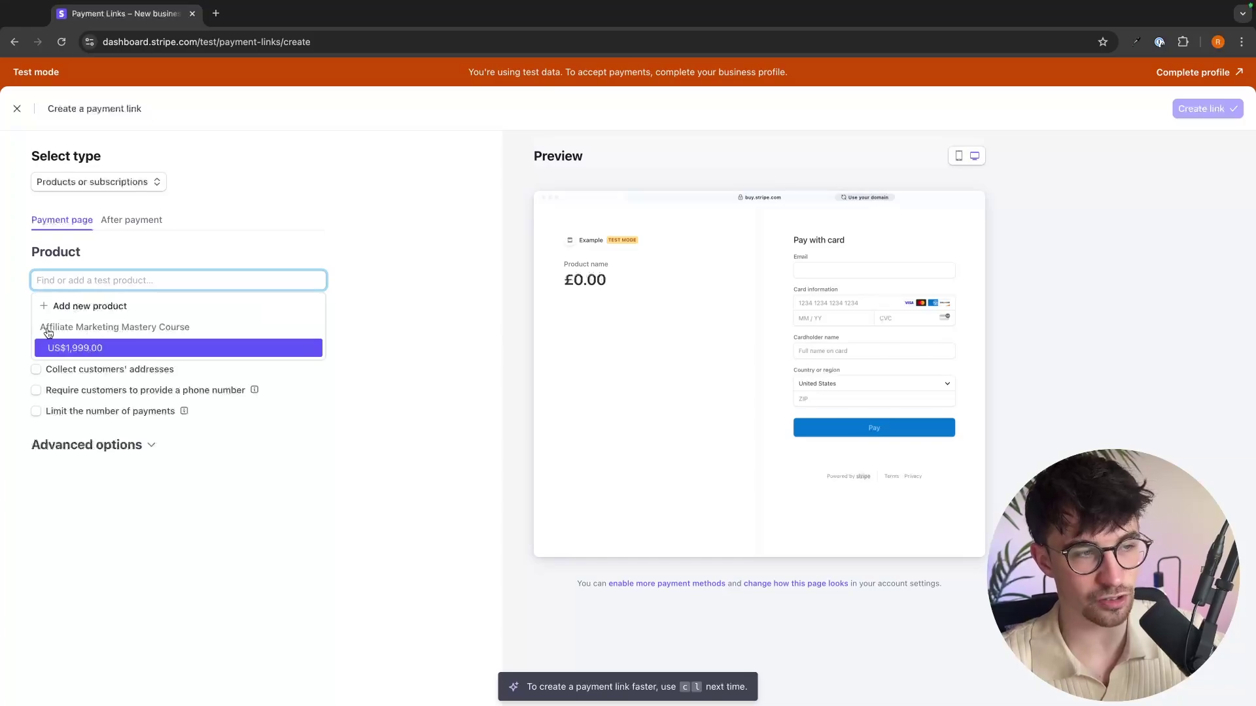
# Add the Affiliate Marketing Mastery Course (US$1,999.00) as the product and create the test link.
pyautogui.click(77, 345)
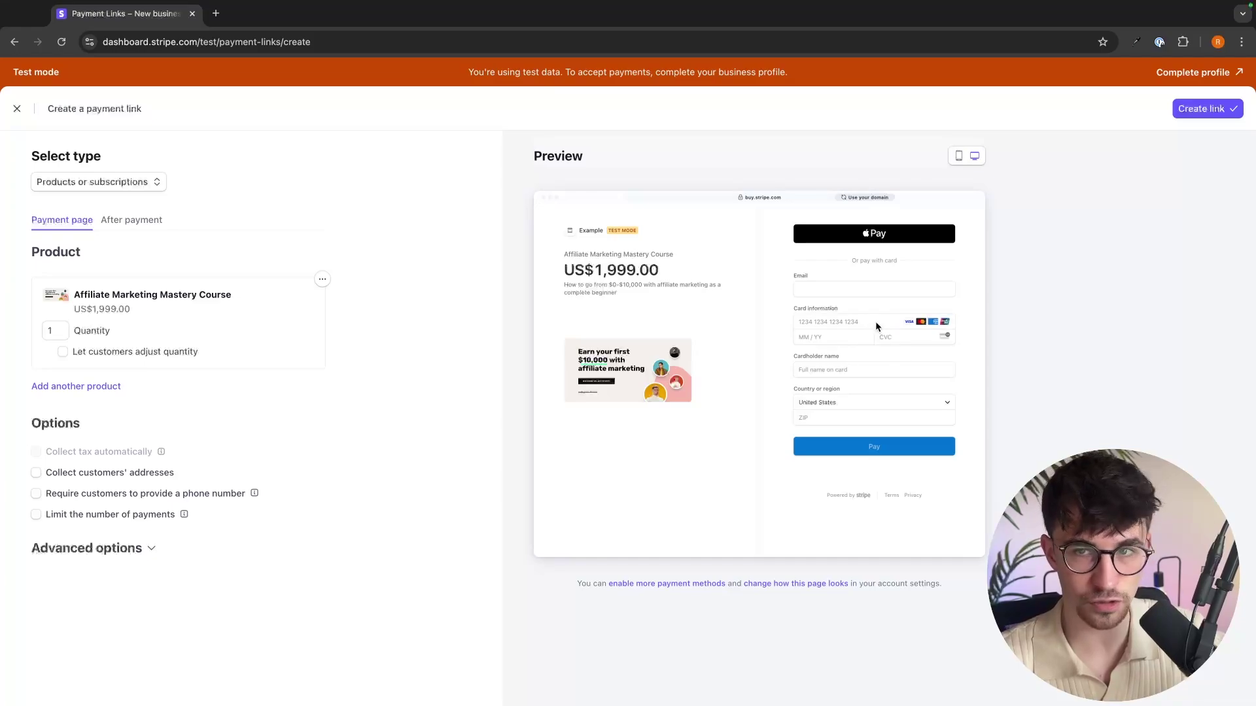
pyautogui.click(1216, 110)
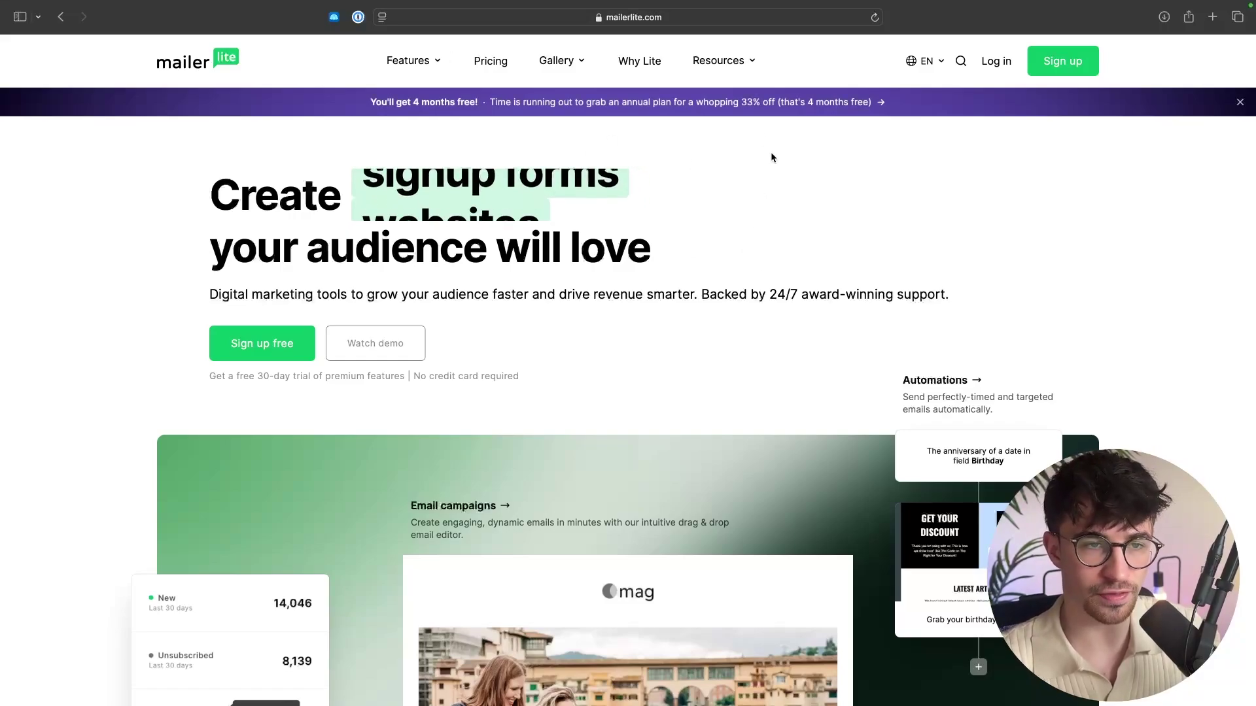
# Review MailerLite's pricing plan cards and choose Sign up free on the Forever Free plan.
pyautogui.moveTo(196, 368); pyautogui.dragTo(504, 374)
pyautogui.click(542, 380)
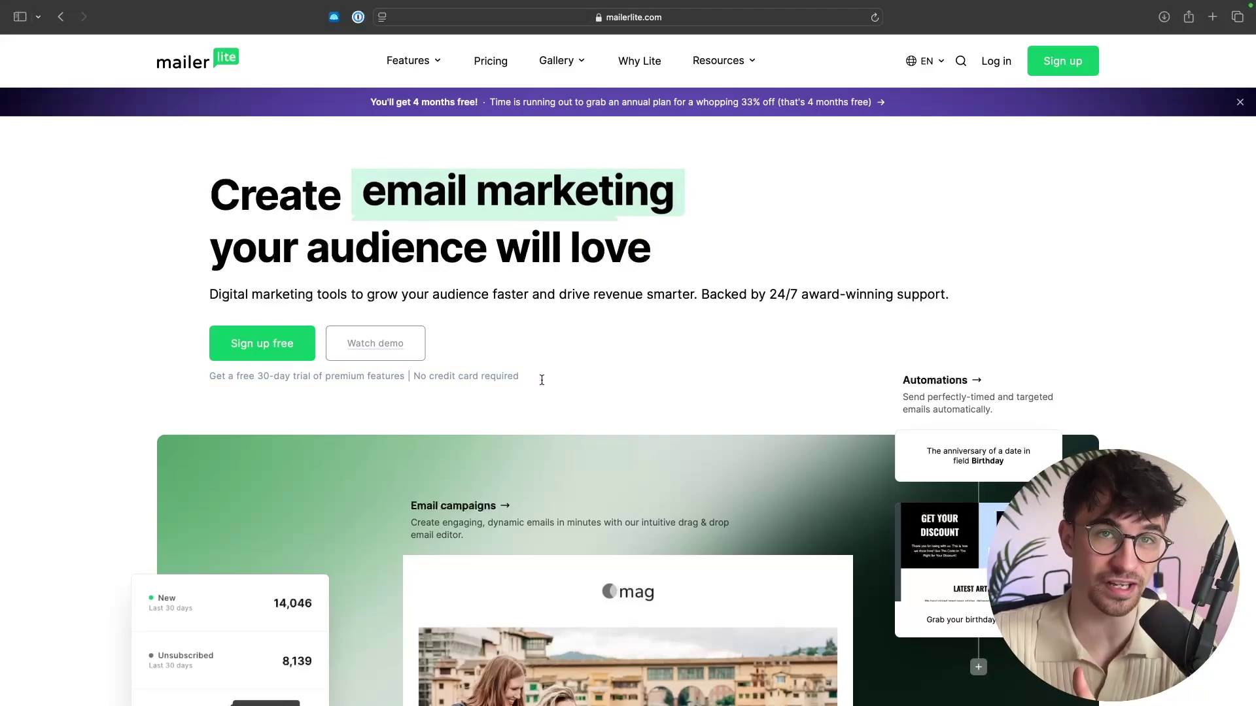
pyautogui.click(490, 62)
pyautogui.scroll(-5, 598, 386)
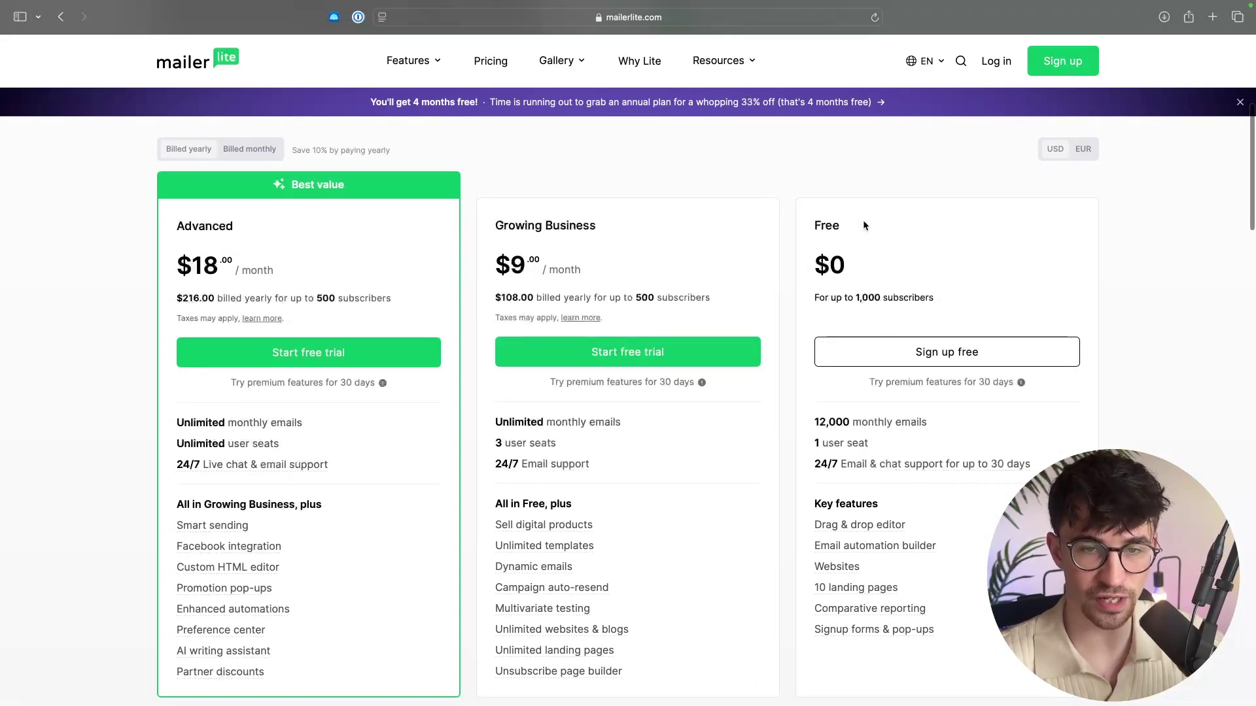
pyautogui.moveTo(812, 297); pyautogui.dragTo(952, 296)
pyautogui.click(952, 296)
pyautogui.scroll(1, 942, 297)
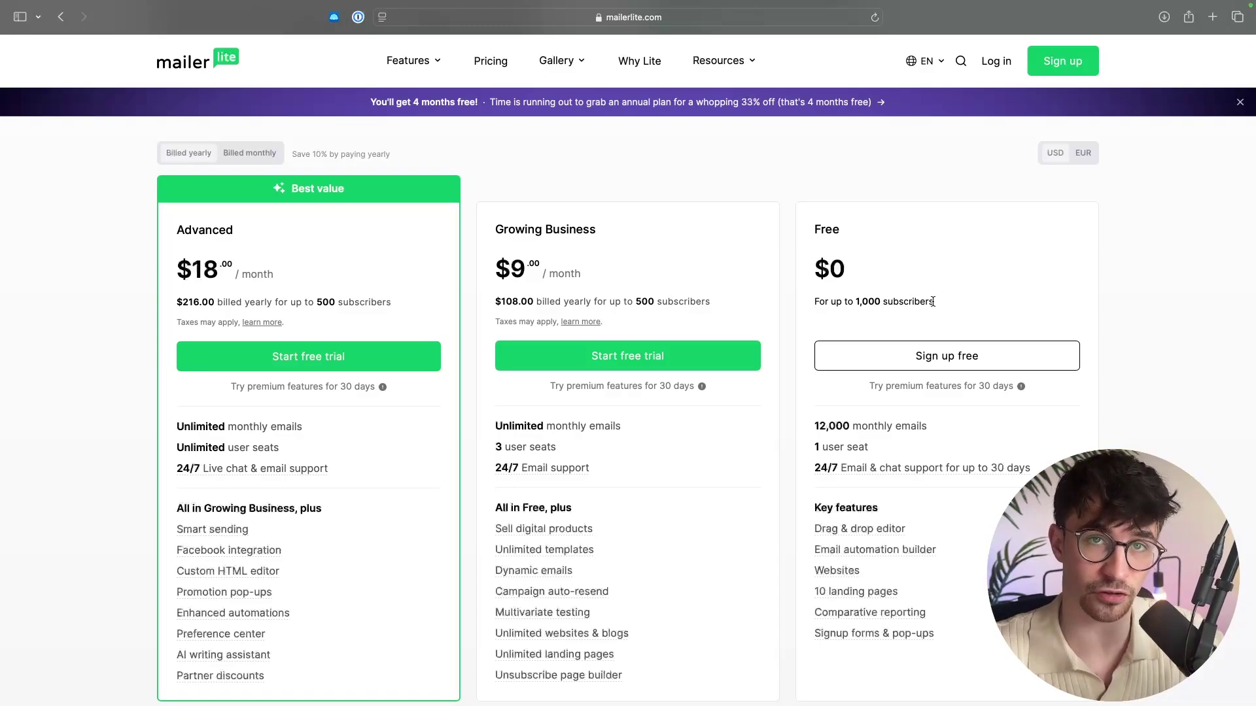
pyautogui.scroll(-2, 933, 301)
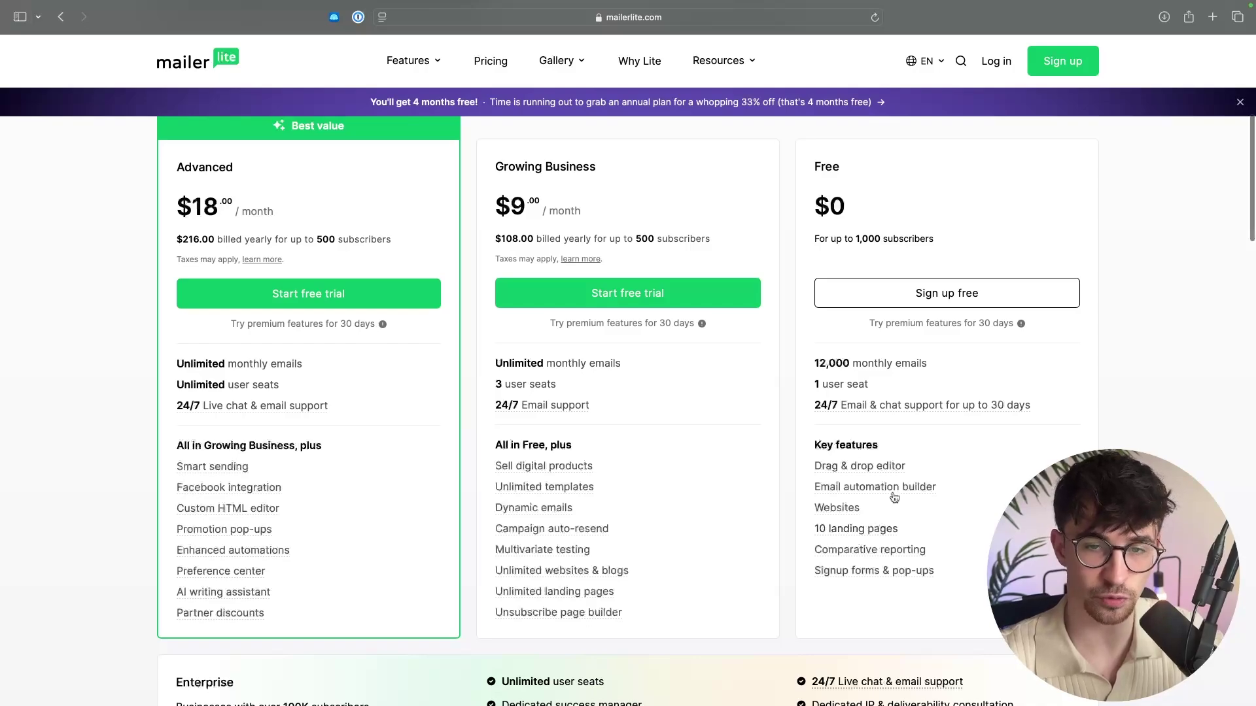
pyautogui.click(945, 302)
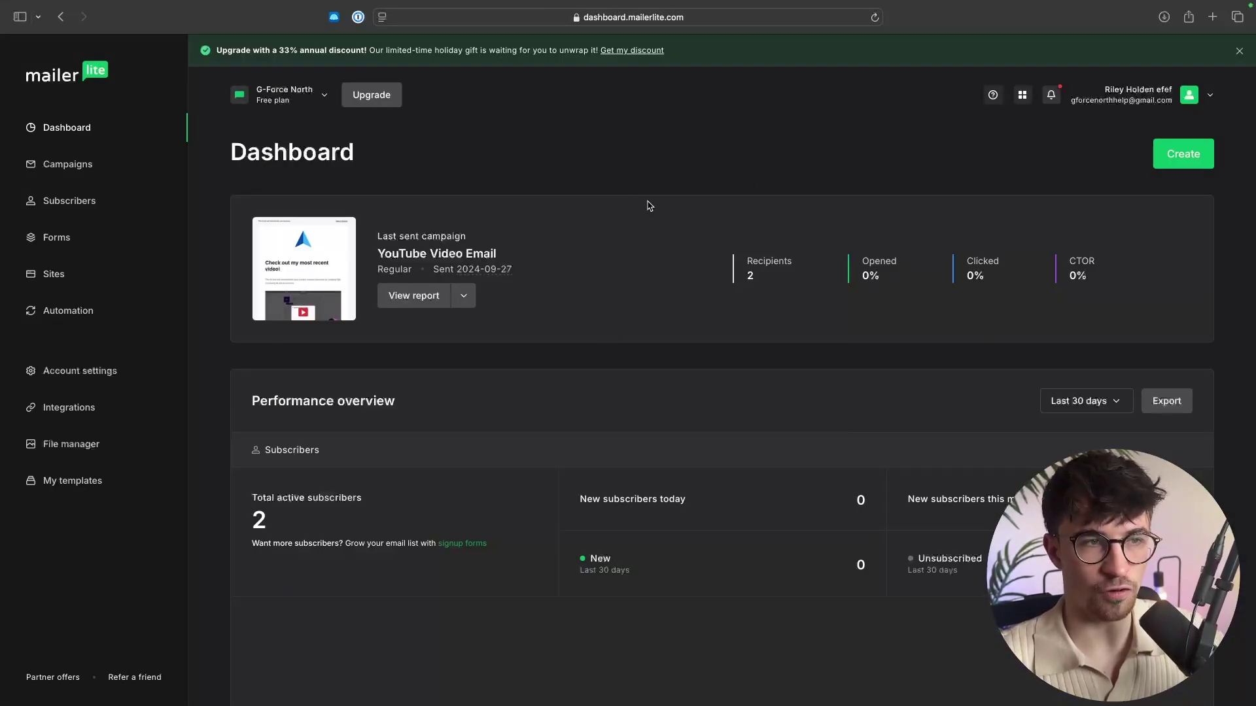
# Sign in to the MailerLite account to reach its Dashboard.
pyautogui.moveTo(229, 157); pyautogui.dragTo(401, 159)
pyautogui.click(402, 160)
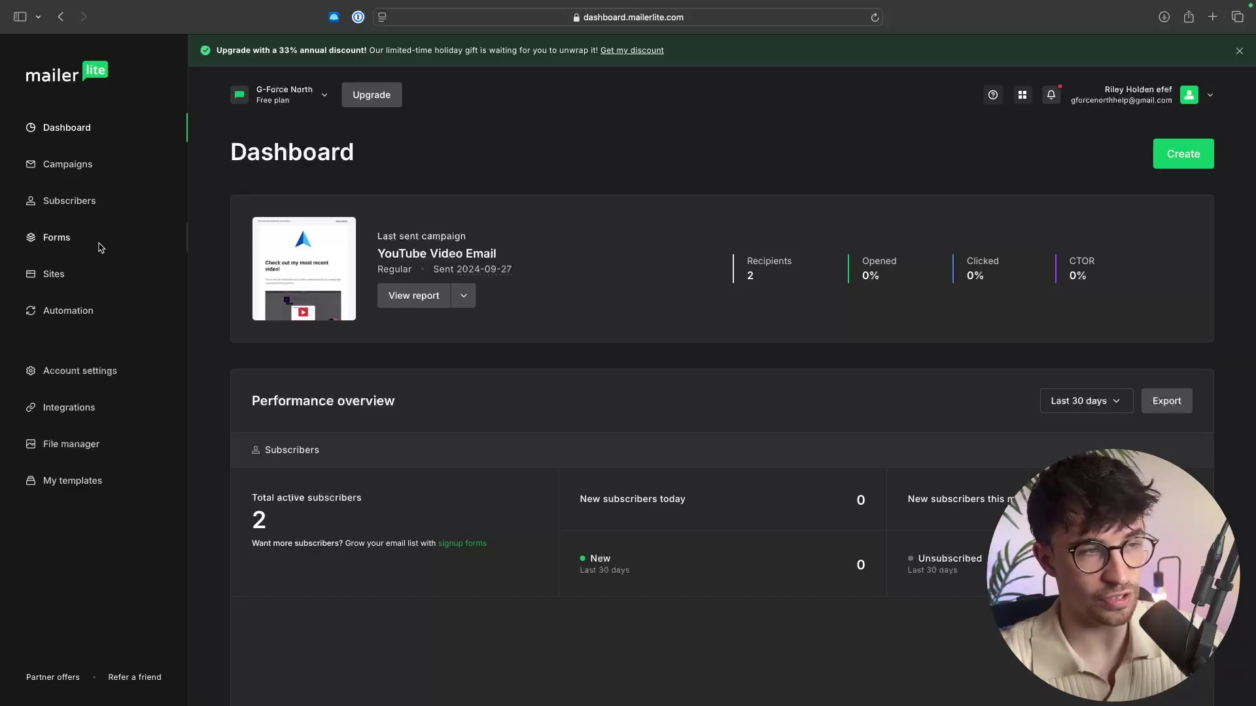
# Create a new Landing page site named 'Affiliate Marketing Mastery Landing Page'.
pyautogui.click(53, 274)
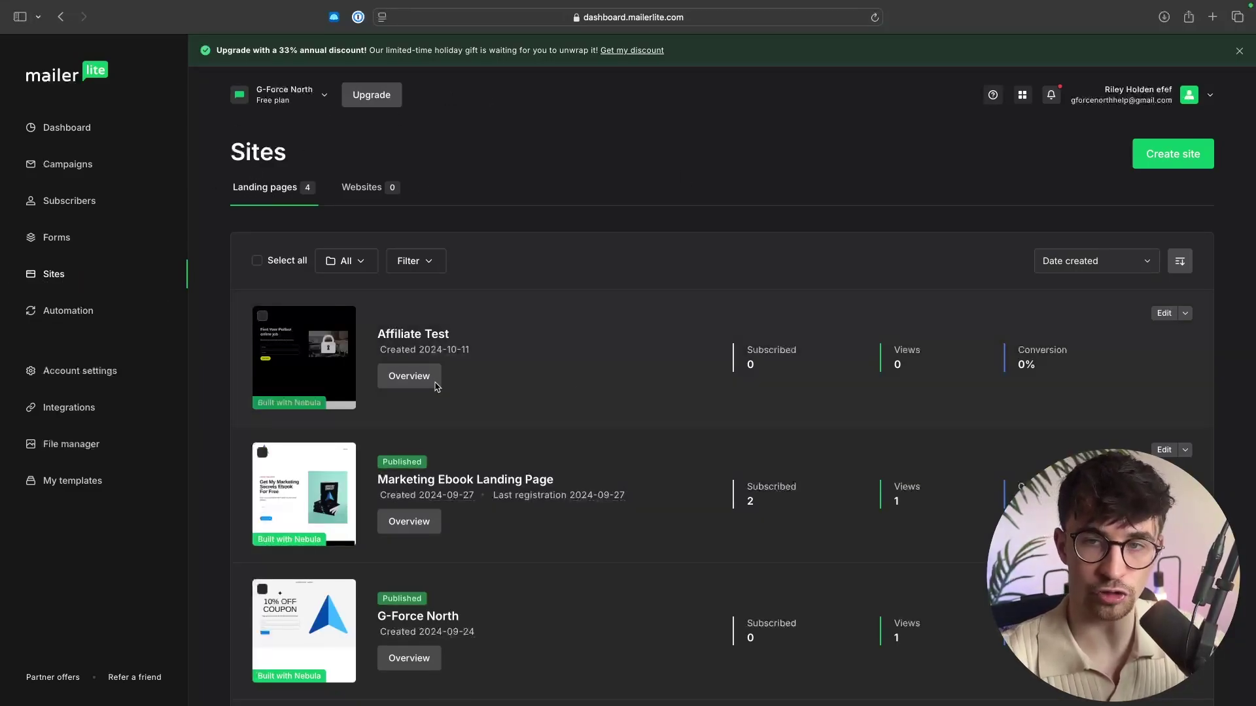
pyautogui.click(1157, 164)
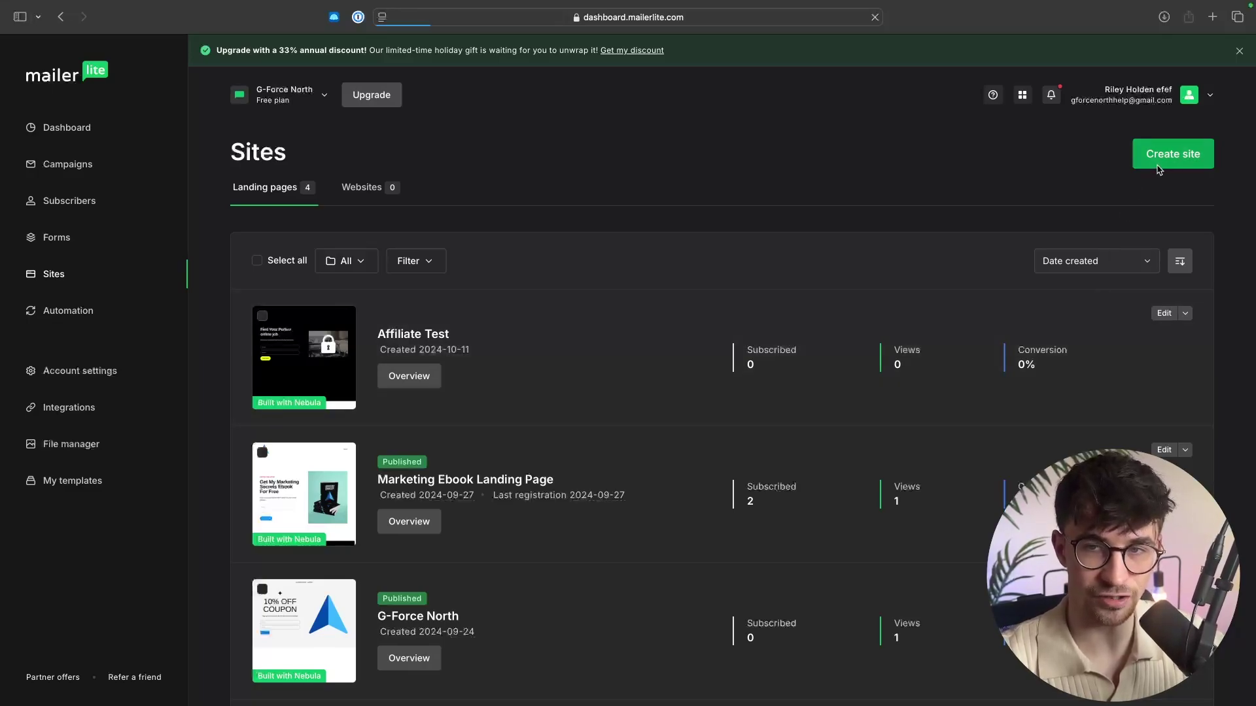
pyautogui.click(301, 393)
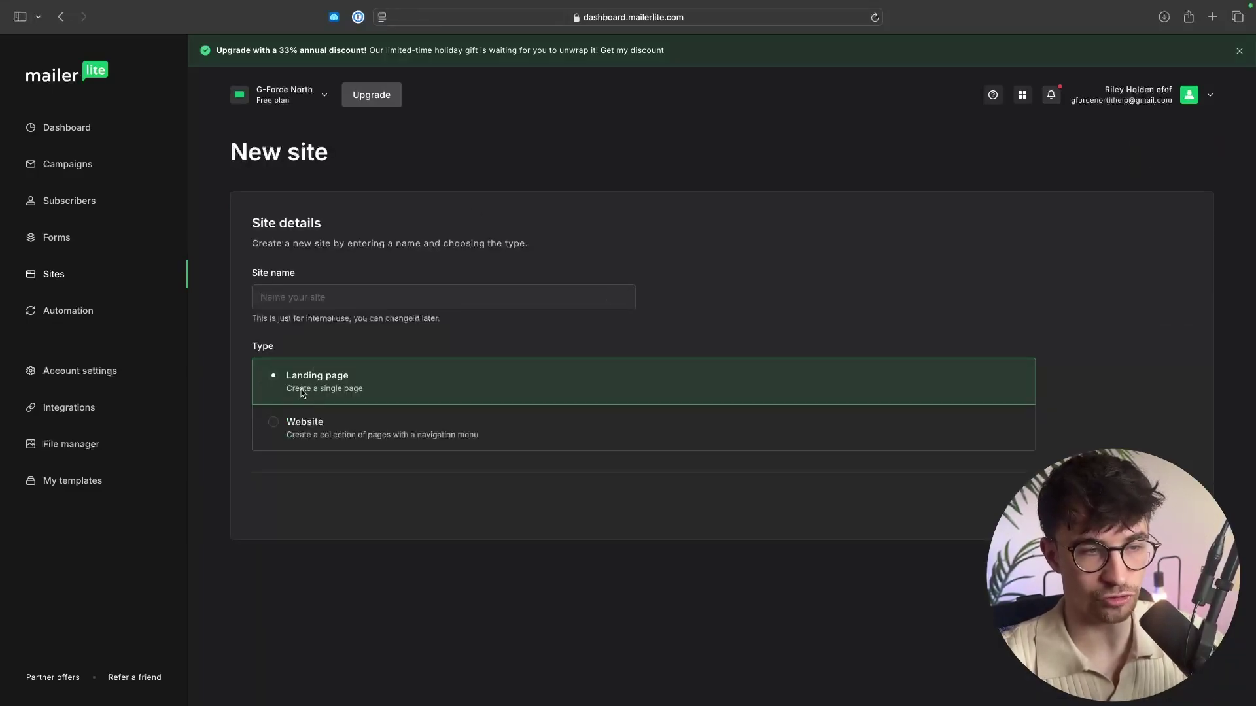
pyautogui.click(386, 298)
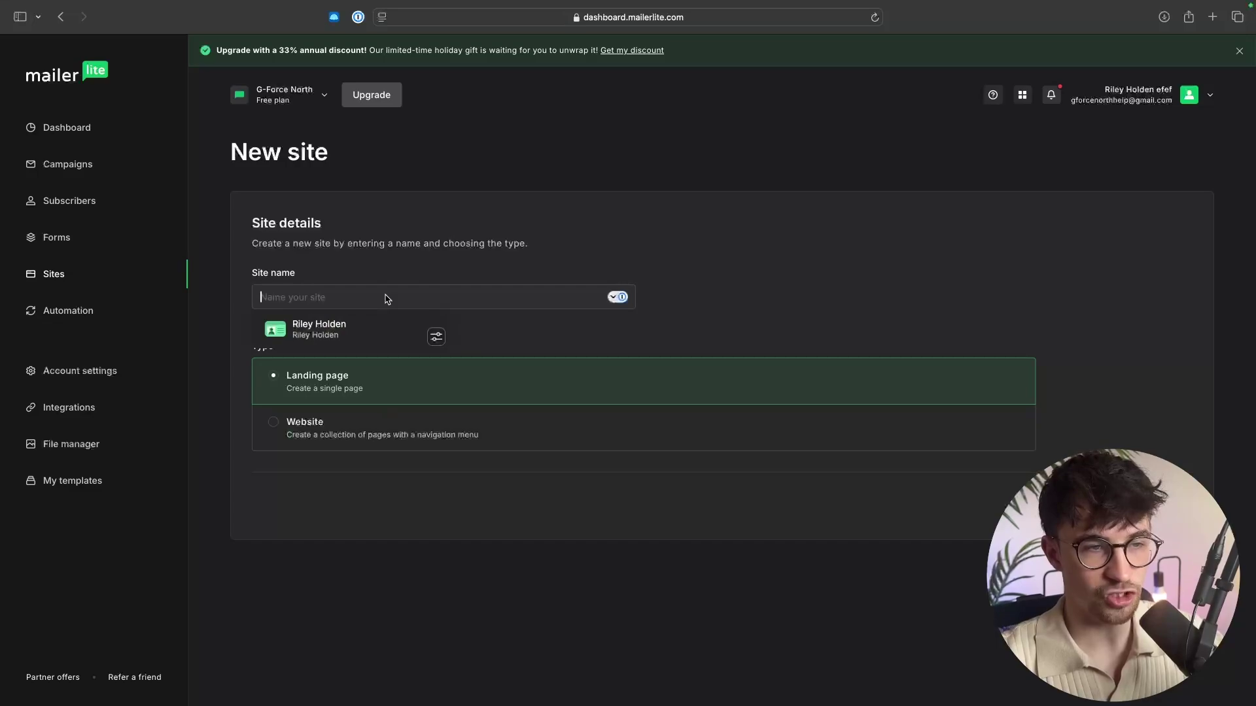
pyautogui.write('Affil')
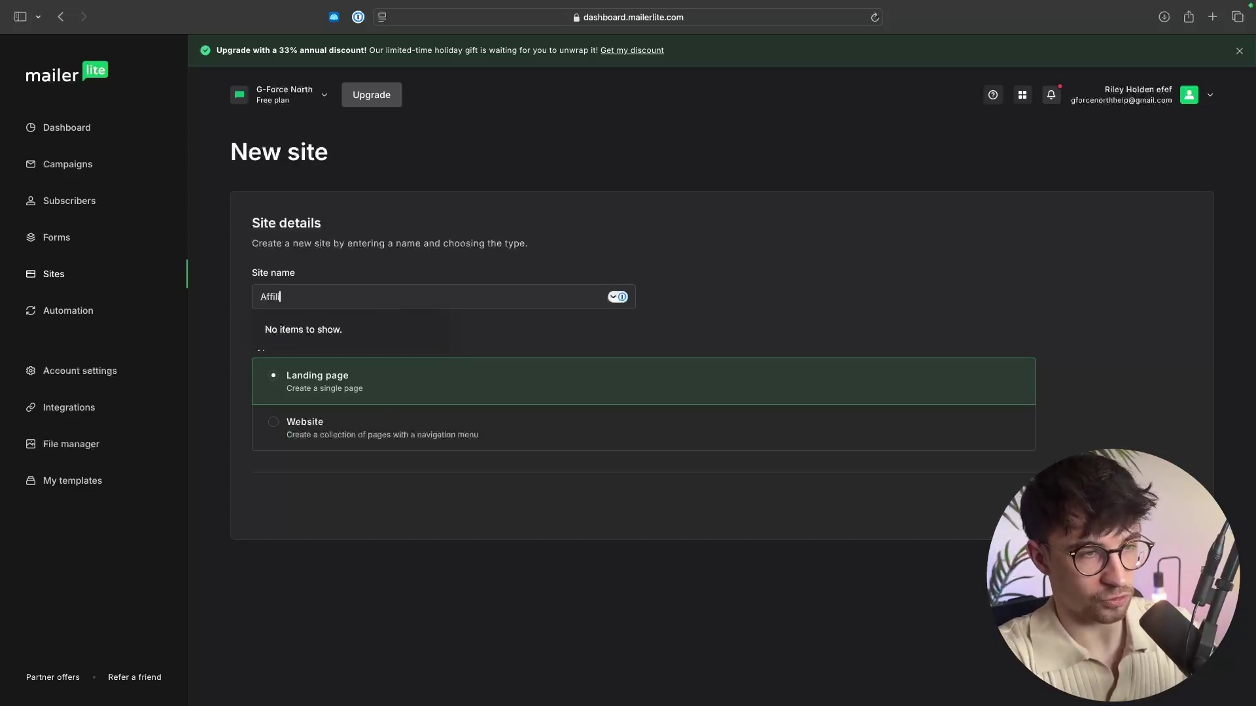
pyautogui.write('iate Marketing Mastery Landing Page')
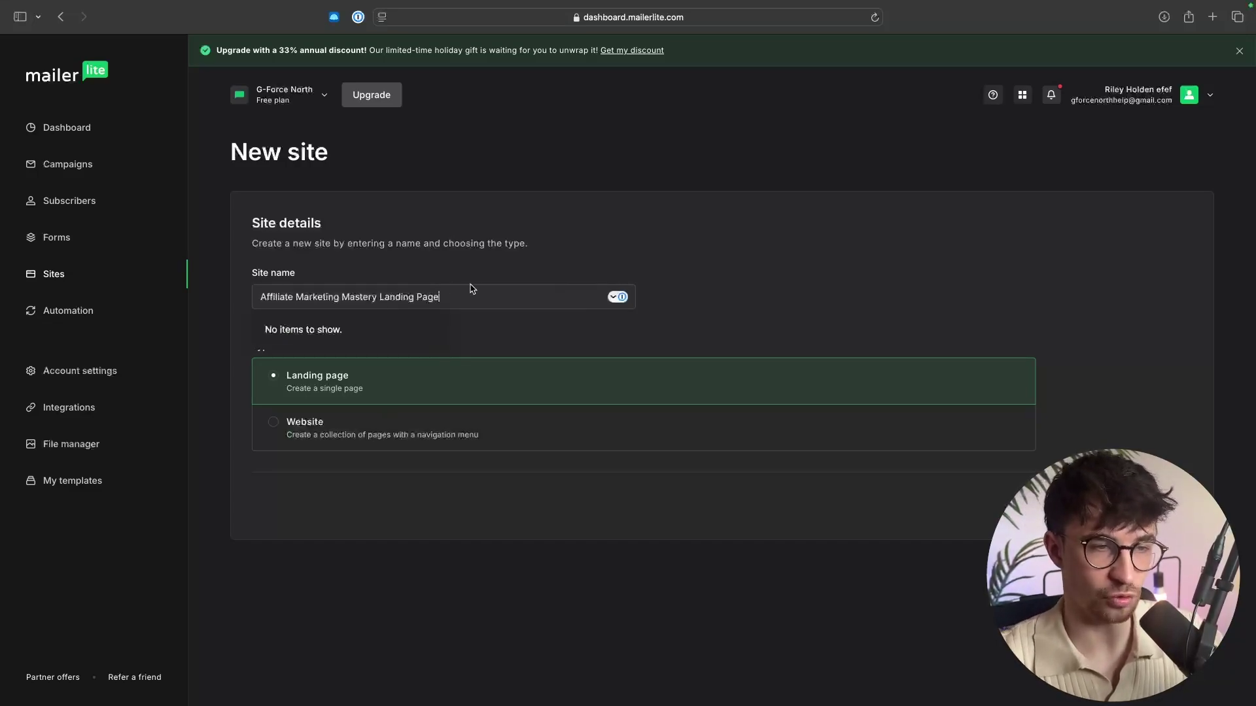
pyautogui.click(670, 276)
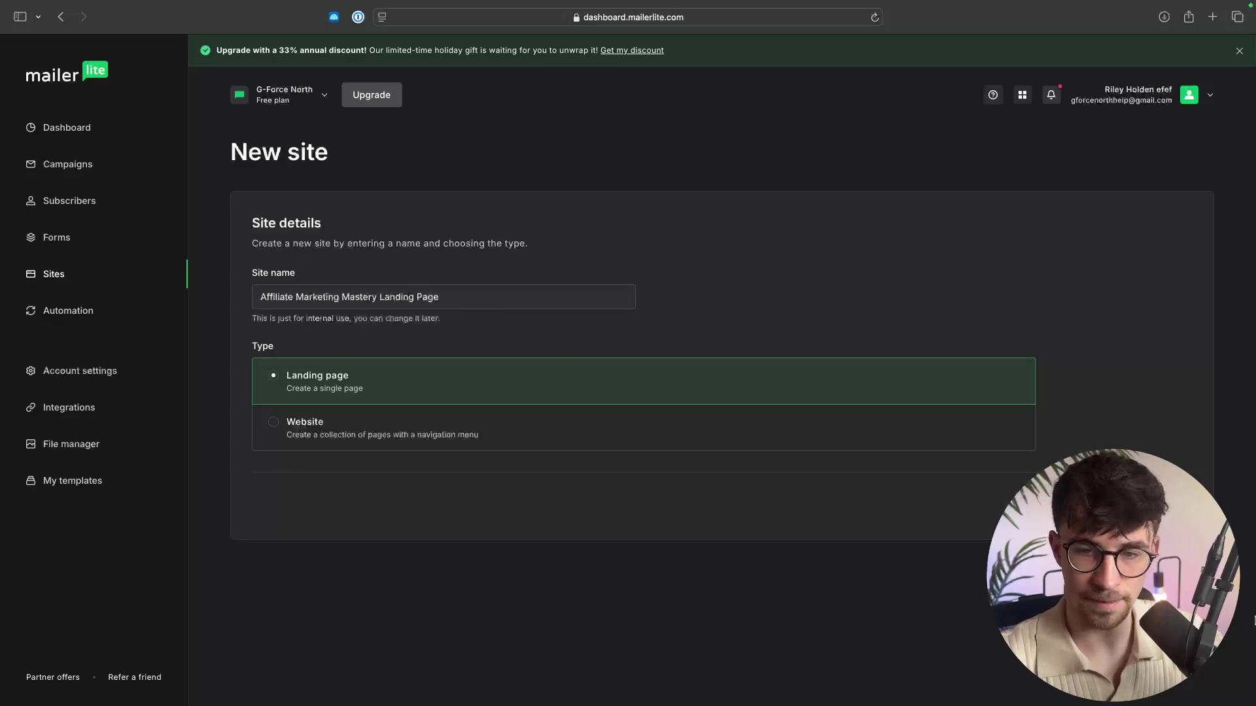
# Add a subscriber group named 'Affiliate Marketing Mastery Group' for the landing page.
pyautogui.click(988, 505)
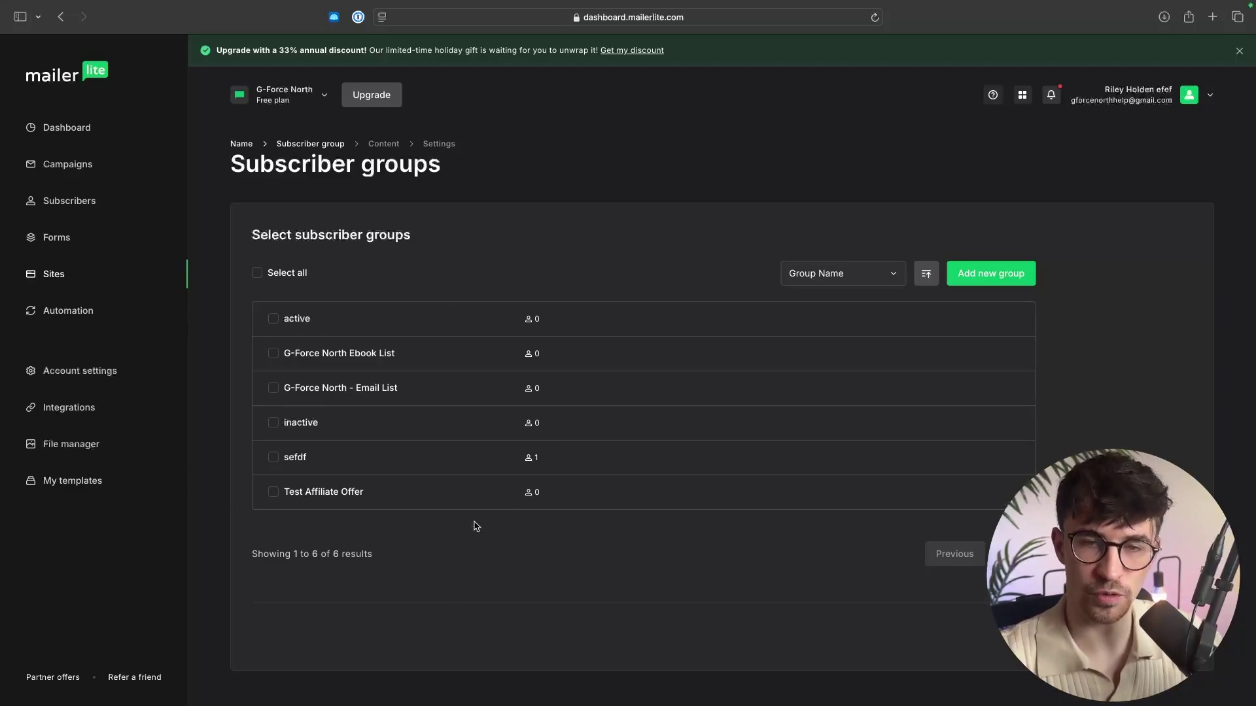
pyautogui.click(983, 278)
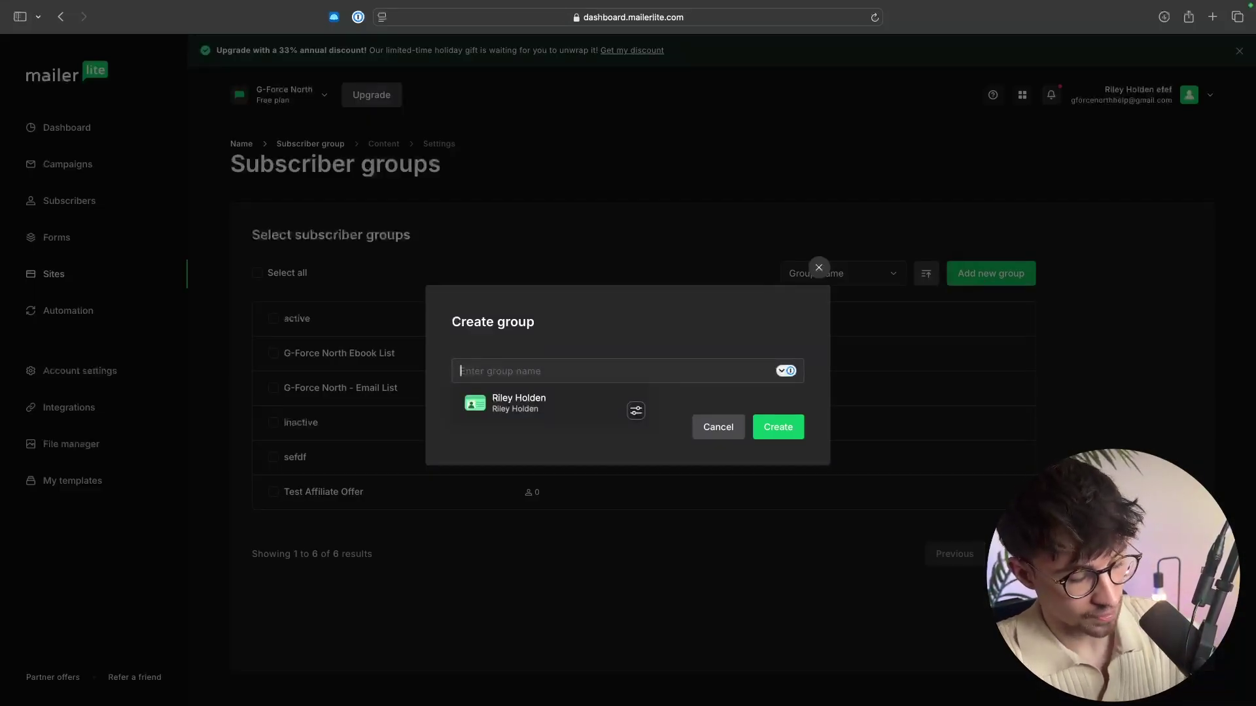
pyautogui.write('Affiliate')
pyautogui.write(' Mastery')
pyautogui.press('BackSpace')
pyautogui.press('BackSpace')
pyautogui.press('BackSpace')
pyautogui.press('BackSpace')
pyautogui.press('BackSpace')
pyautogui.press('BackSpace')
pyautogui.press('BackSpace')
pyautogui.press('BackSpace')
pyautogui.write('Marketing Mastery Group')
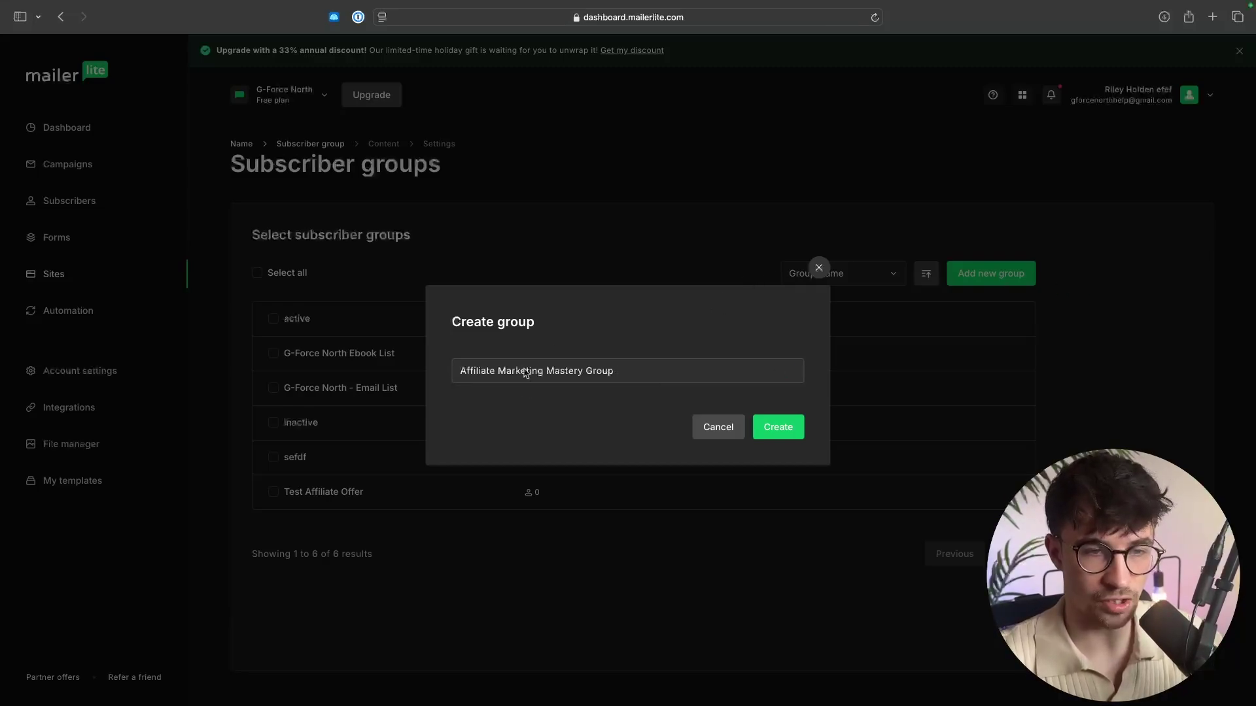
pyautogui.click(778, 427)
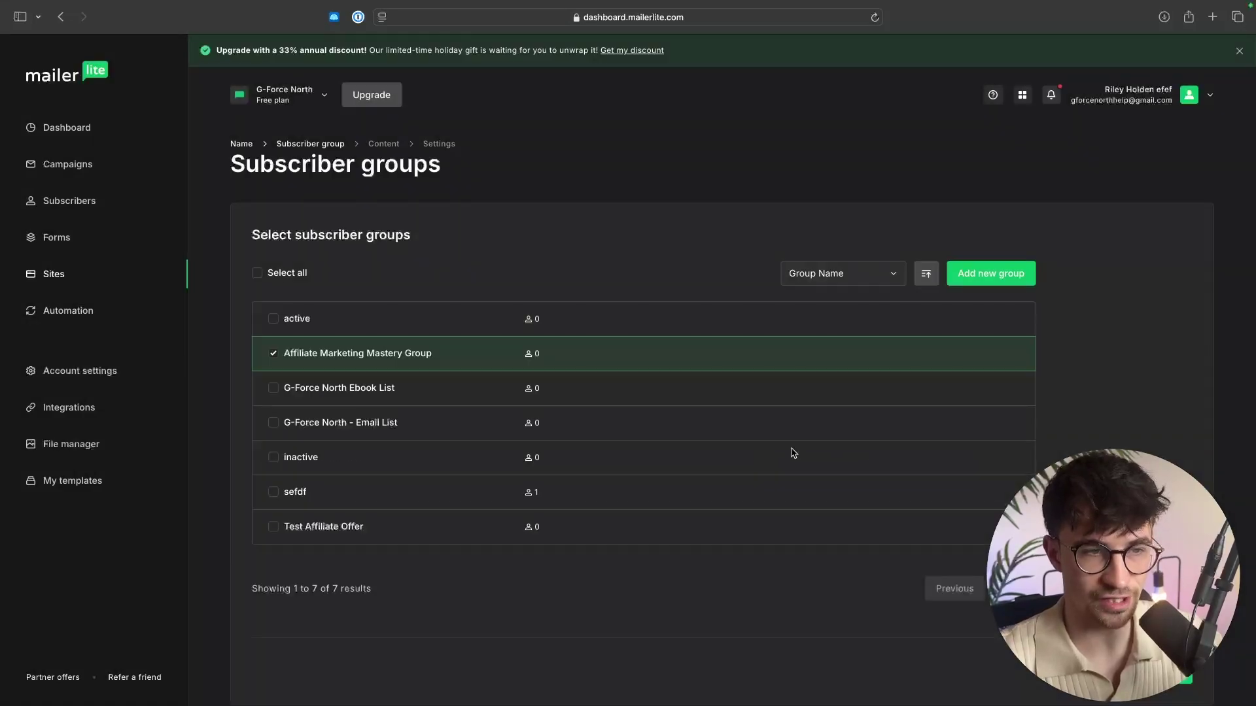
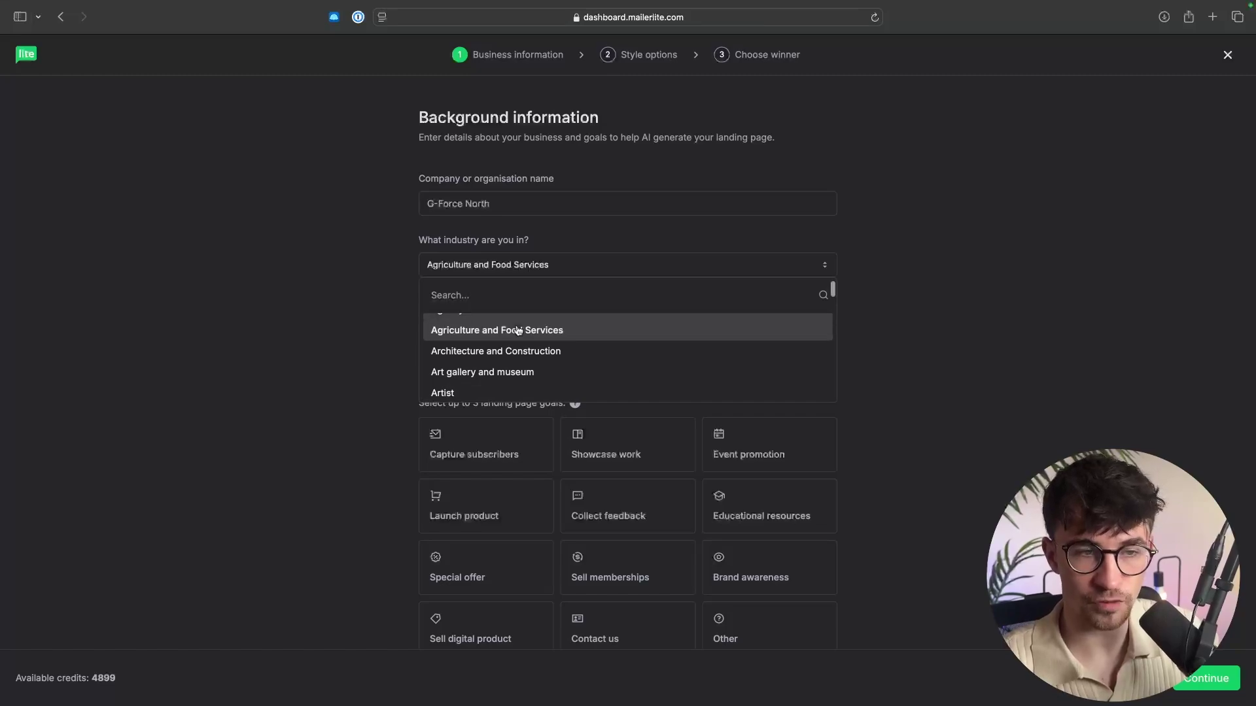
# Set the industry to Marketing and Advertising by searching 'mark'.
pyautogui.scroll(-2, 571, 334)
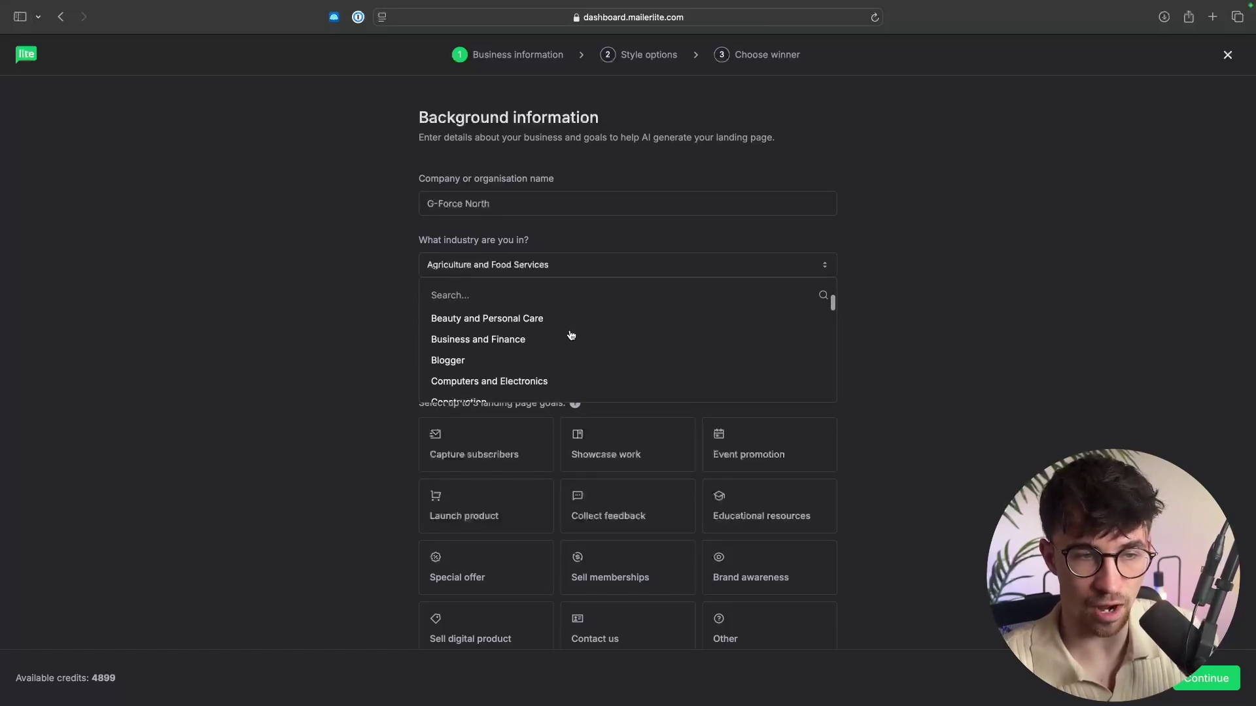
pyautogui.tripleClick(547, 242)
pyautogui.click(543, 262)
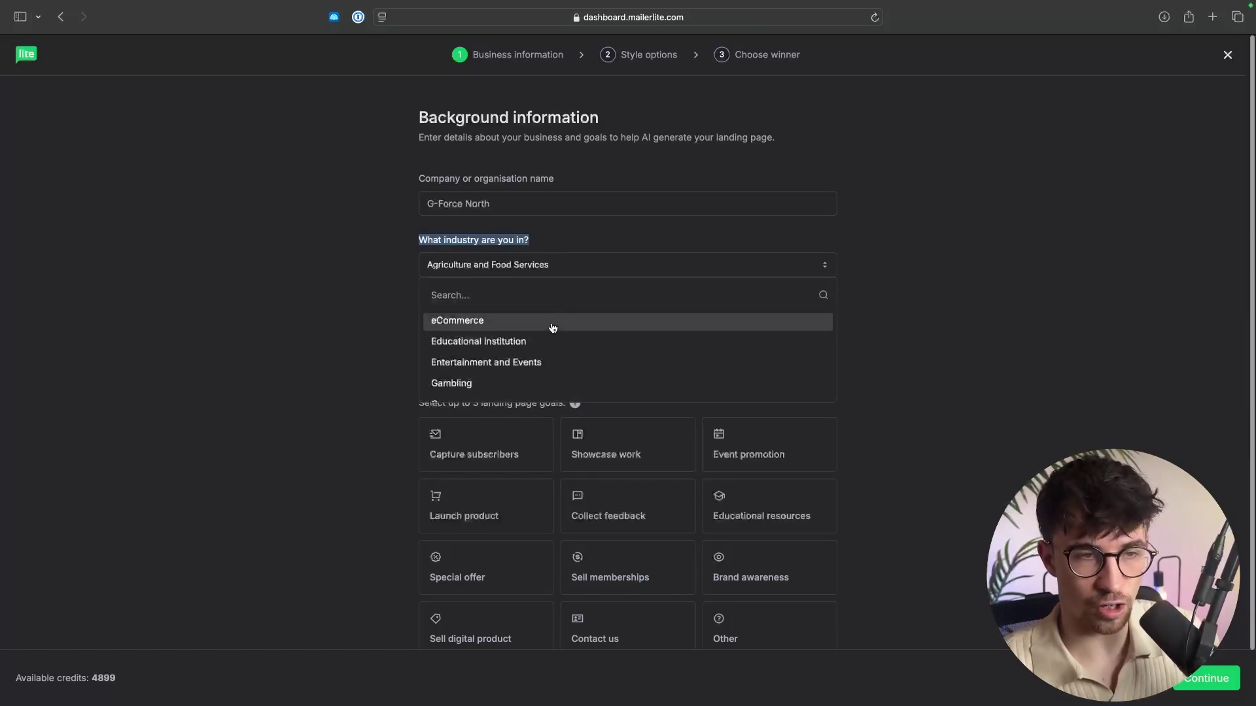
pyautogui.scroll(-5, 549, 328)
pyautogui.scroll(-6, 552, 328)
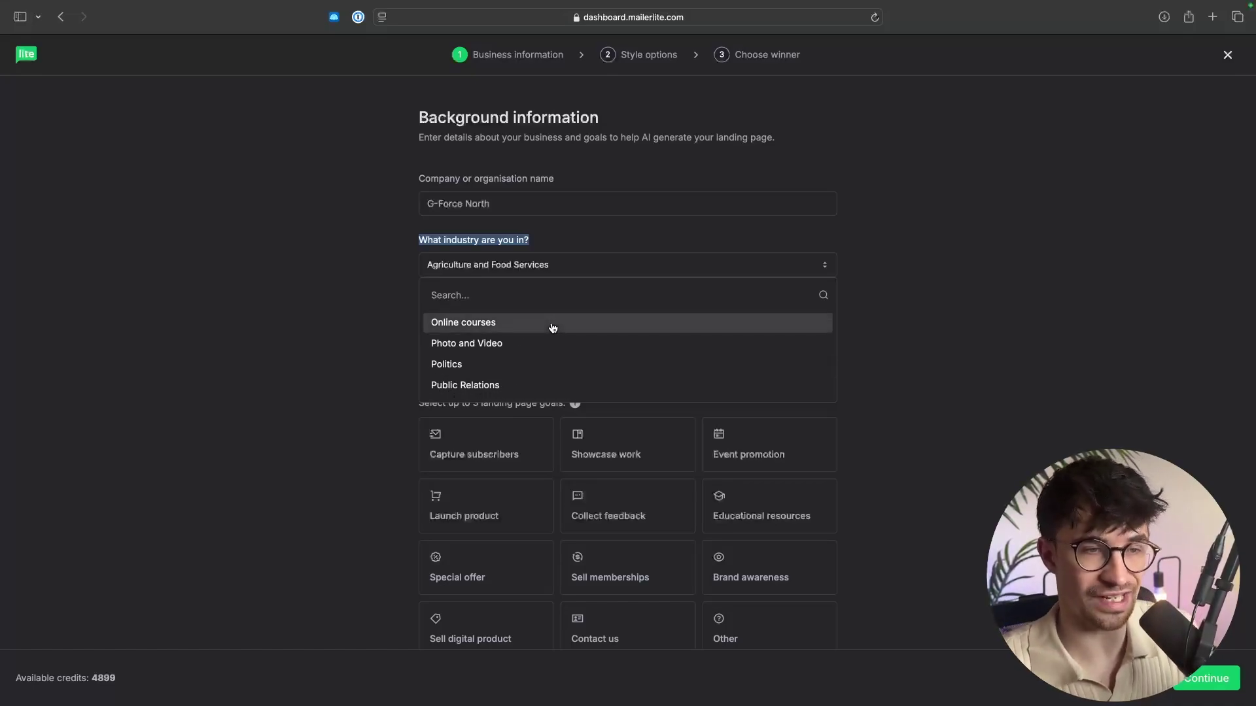
pyautogui.click(541, 300)
pyautogui.write('mark')
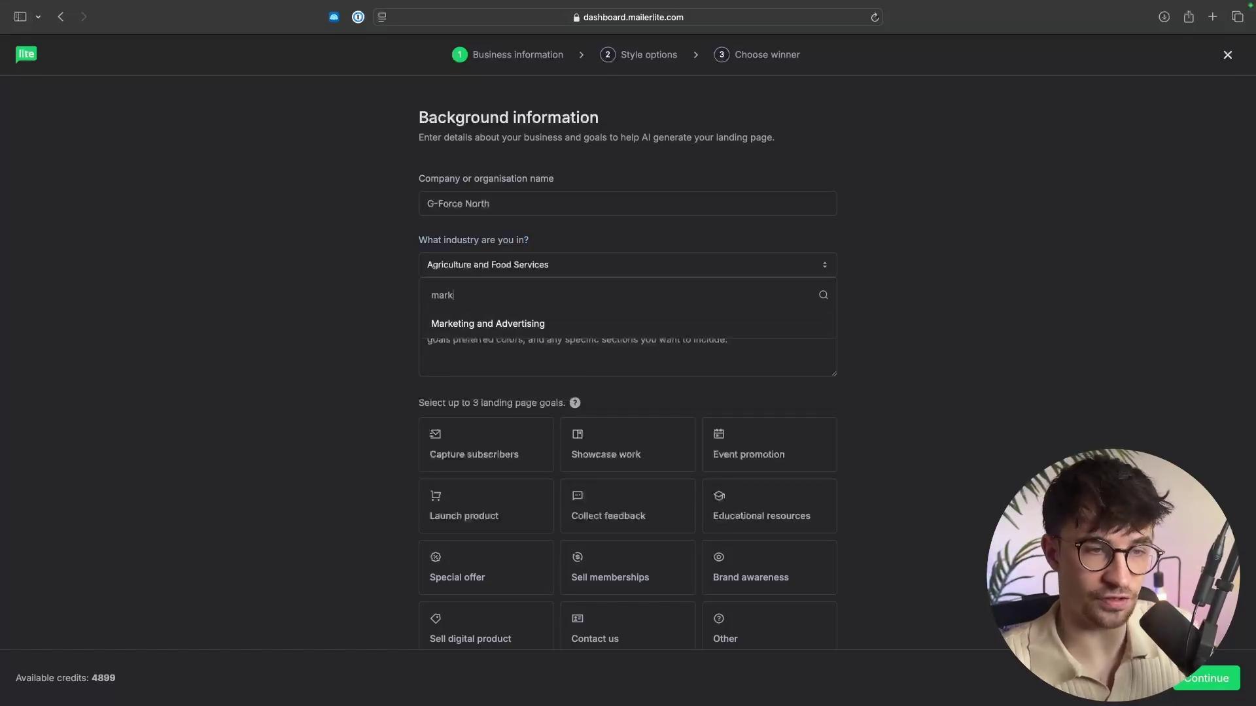
pyautogui.click(541, 324)
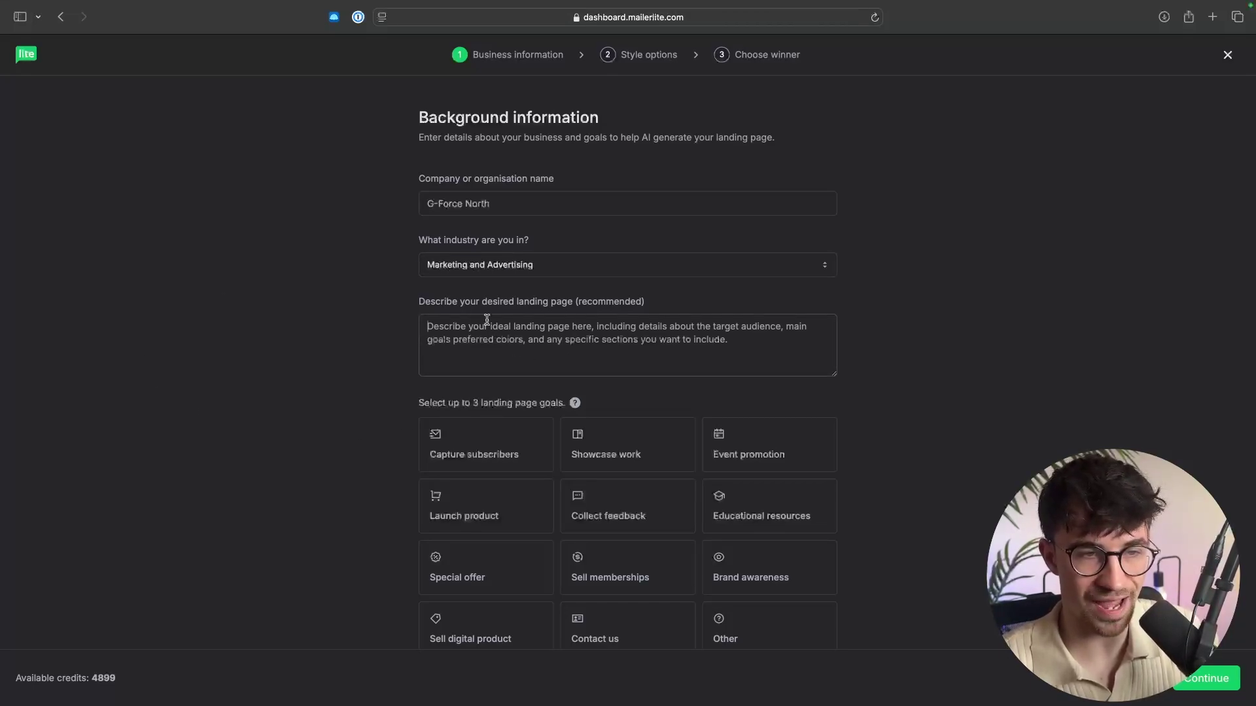
# Paste the white-and-blue beginner affiliate description, choose the Capture subscribers goal, and continue.
pyautogui.click(607, 350)
pyautogui.write('a simple landing page targeted at beginners who want to make their first $10,000 with affiliate marketing. The landing page should be white and blue.')
pyautogui.scroll(-1, 570, 281)
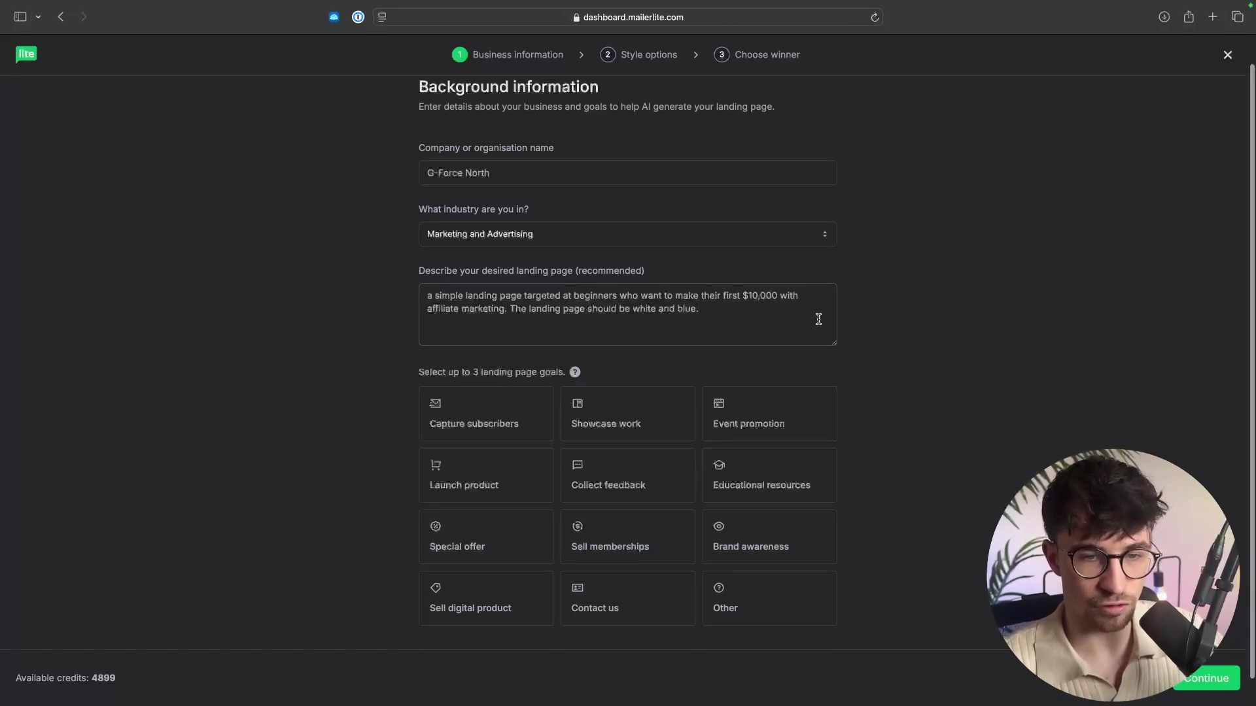
pyautogui.scroll(-1, 927, 359)
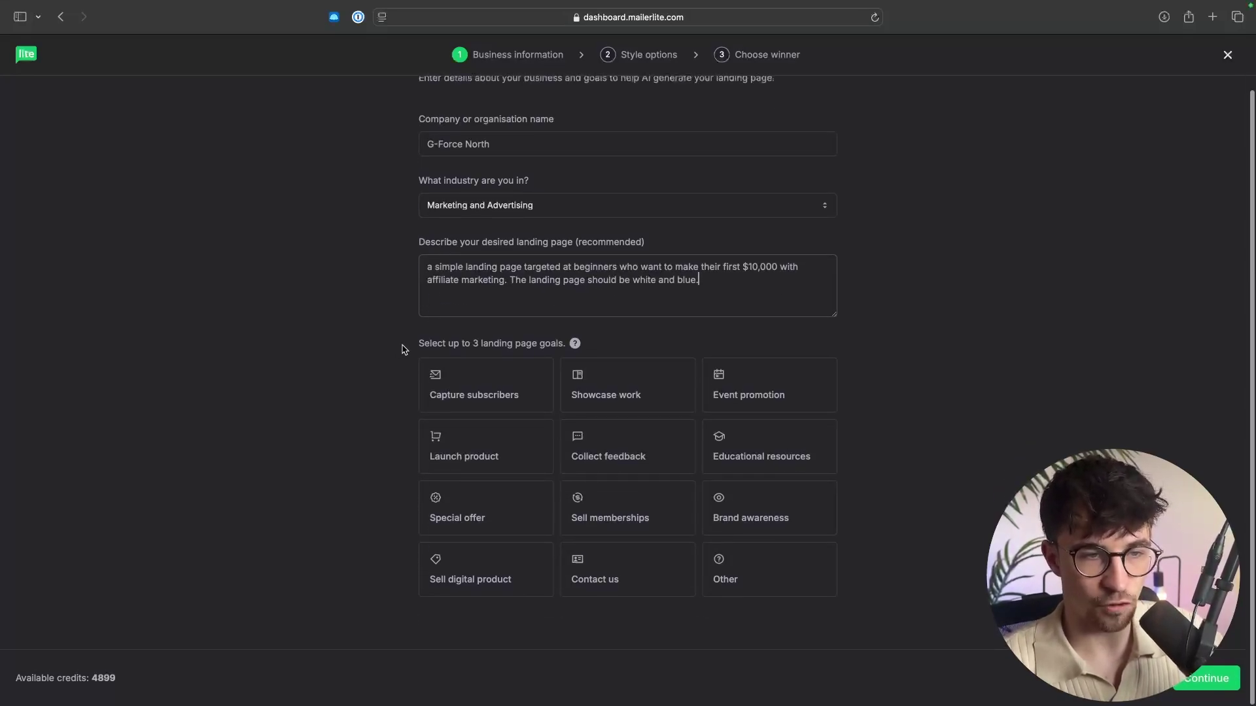
pyautogui.moveTo(404, 349); pyautogui.dragTo(542, 352)
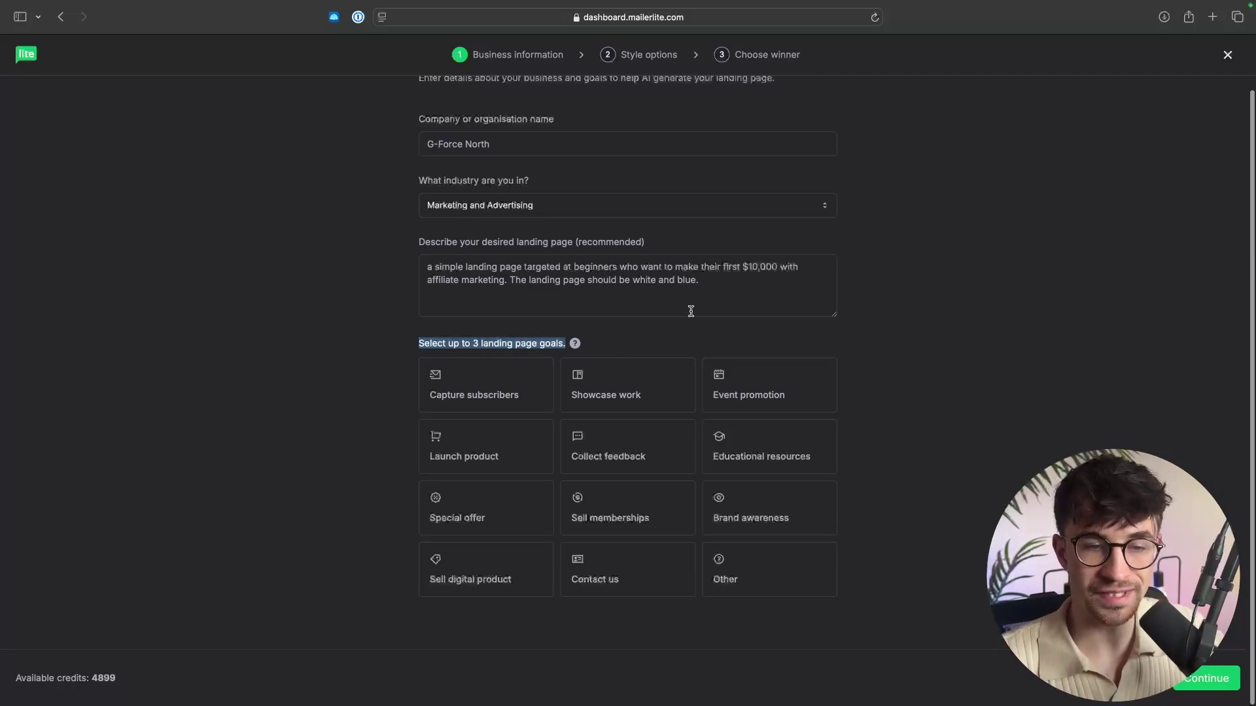
pyautogui.click(463, 386)
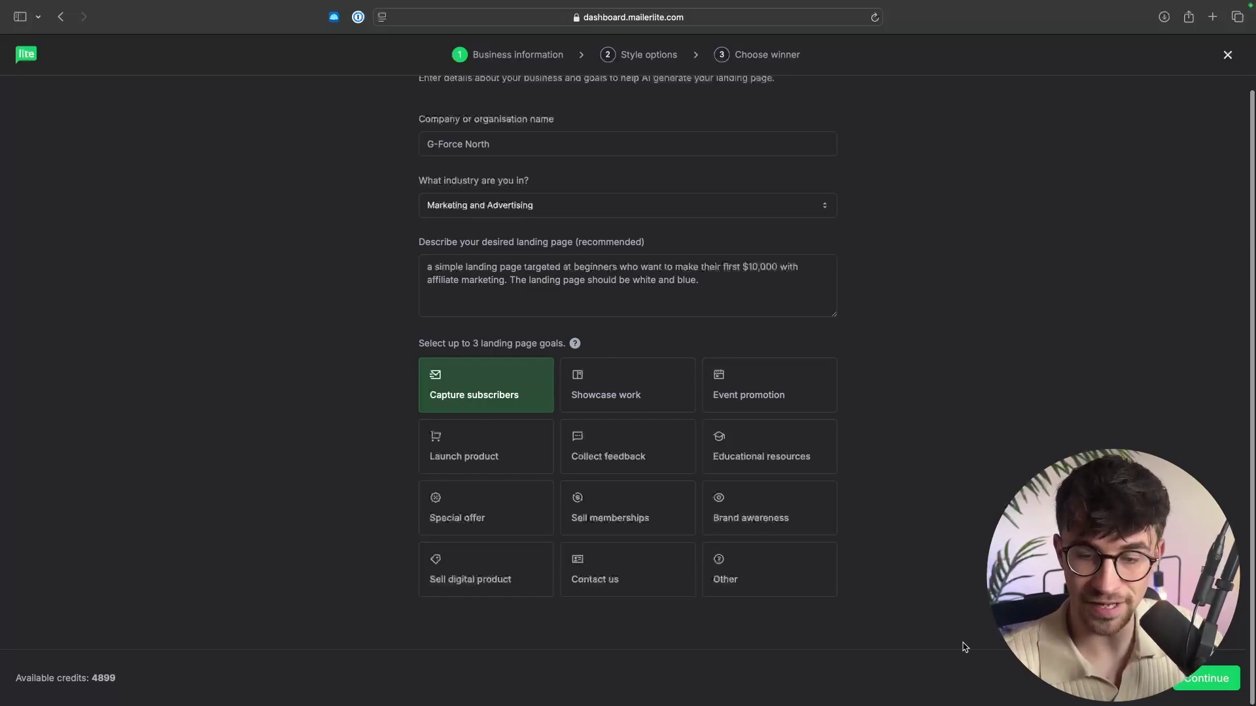
pyautogui.click(1210, 688)
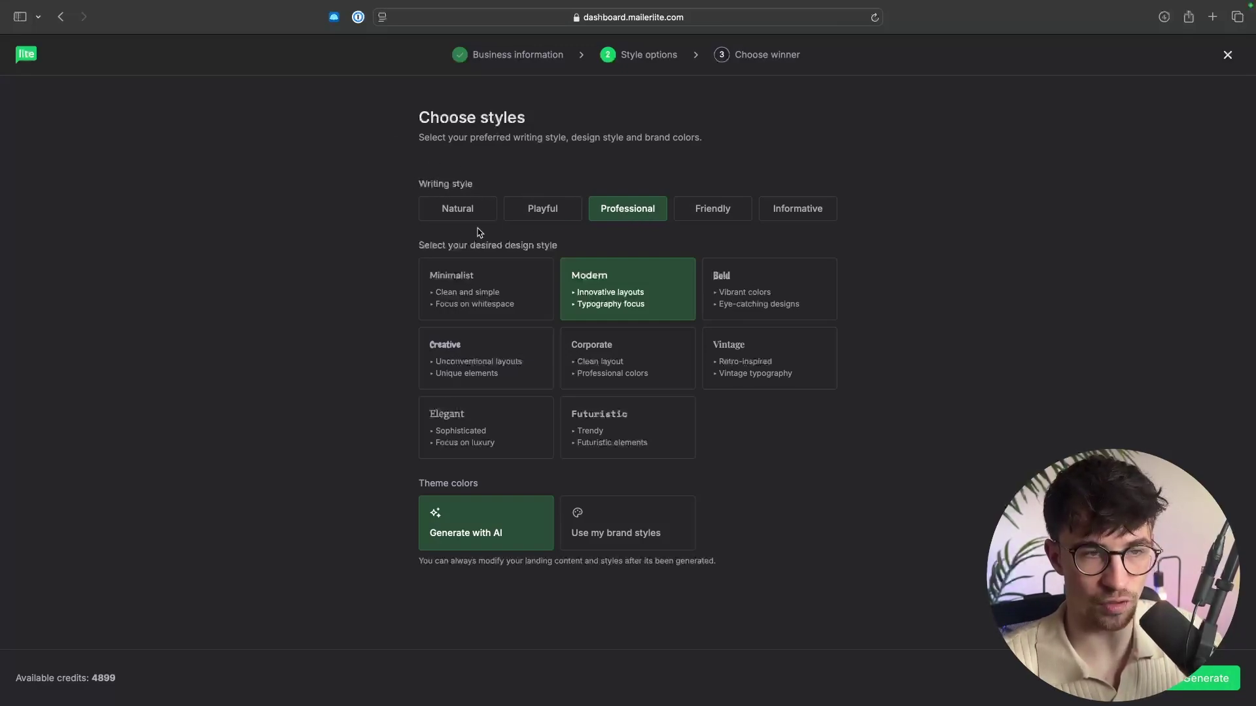
# Switch the design style to Minimalist and generate the landing page versions.
pyautogui.moveTo(410, 249); pyautogui.dragTo(561, 246)
pyautogui.click(570, 250)
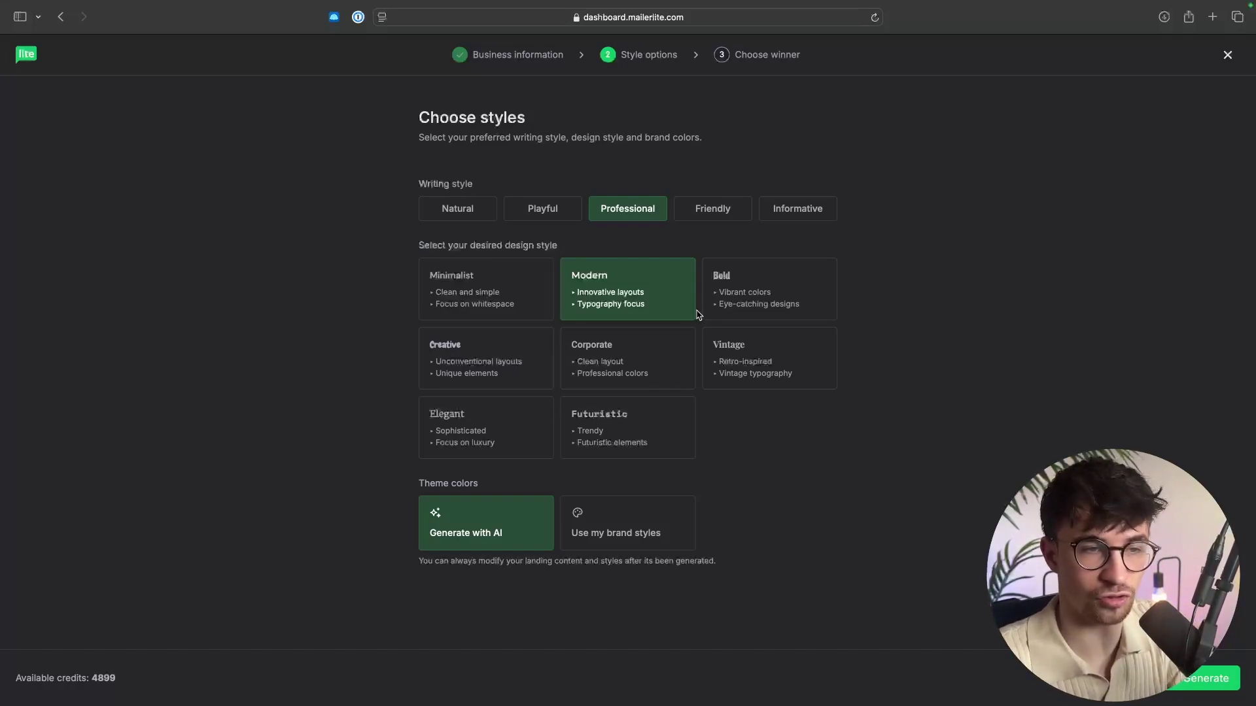
pyautogui.click(512, 297)
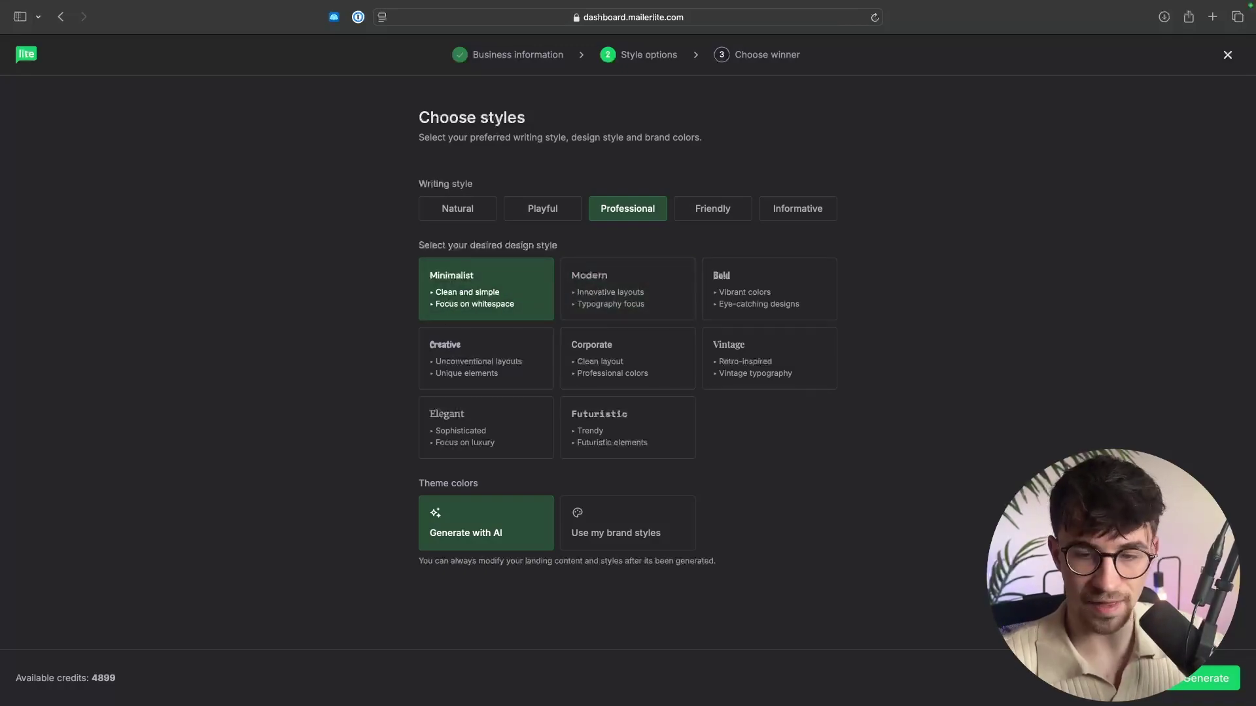
pyautogui.click(1221, 690)
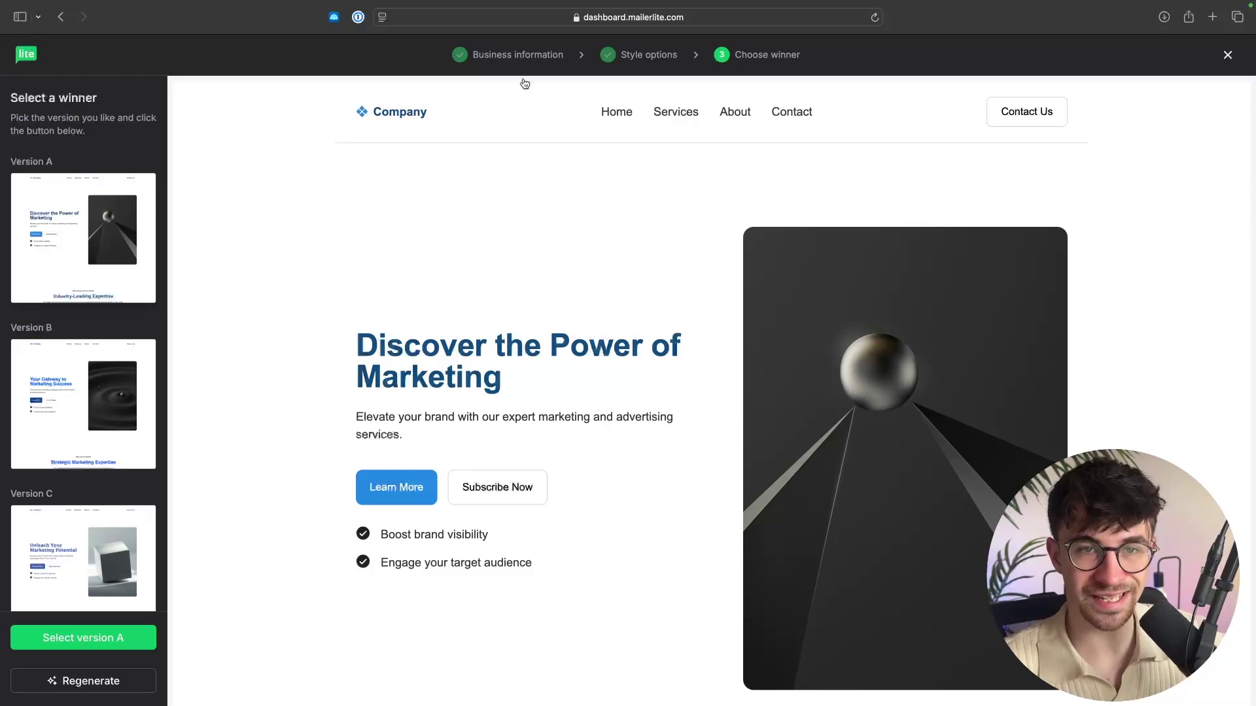
# Review the generated versions A, B and C and select Version A.
pyautogui.scroll(-15, 676, 279)
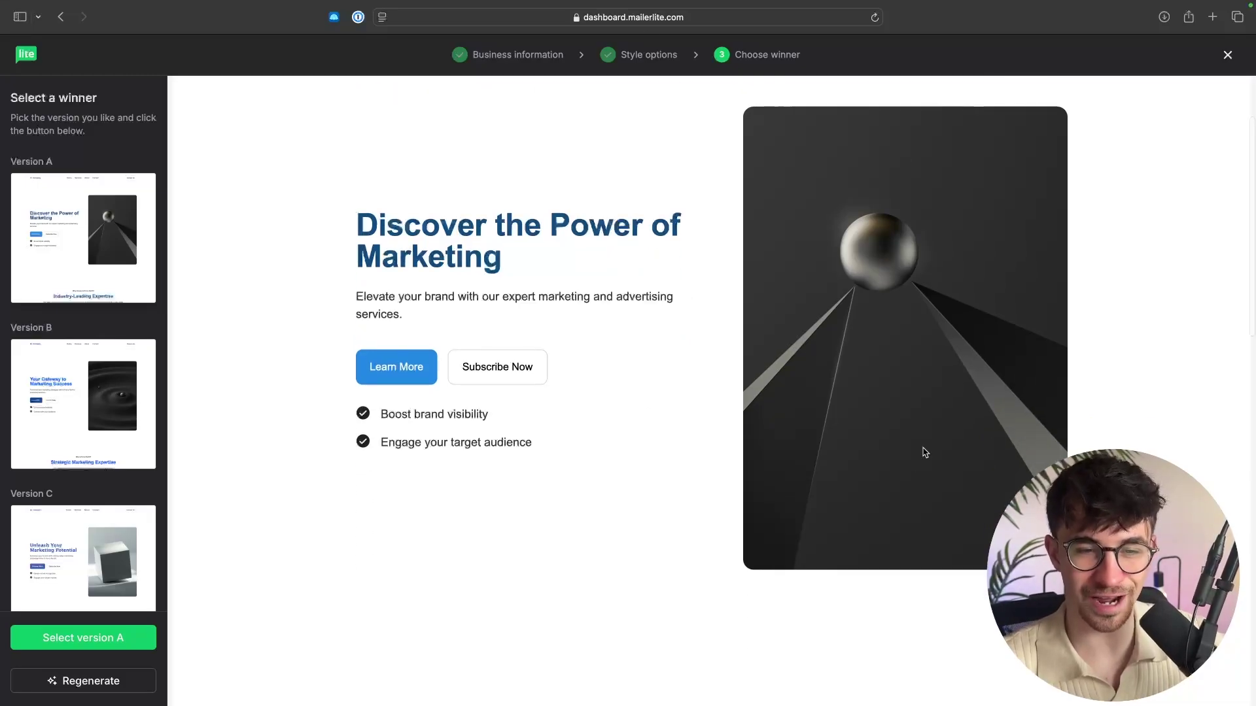
pyautogui.scroll(-5, 923, 451)
pyautogui.scroll(20, 923, 450)
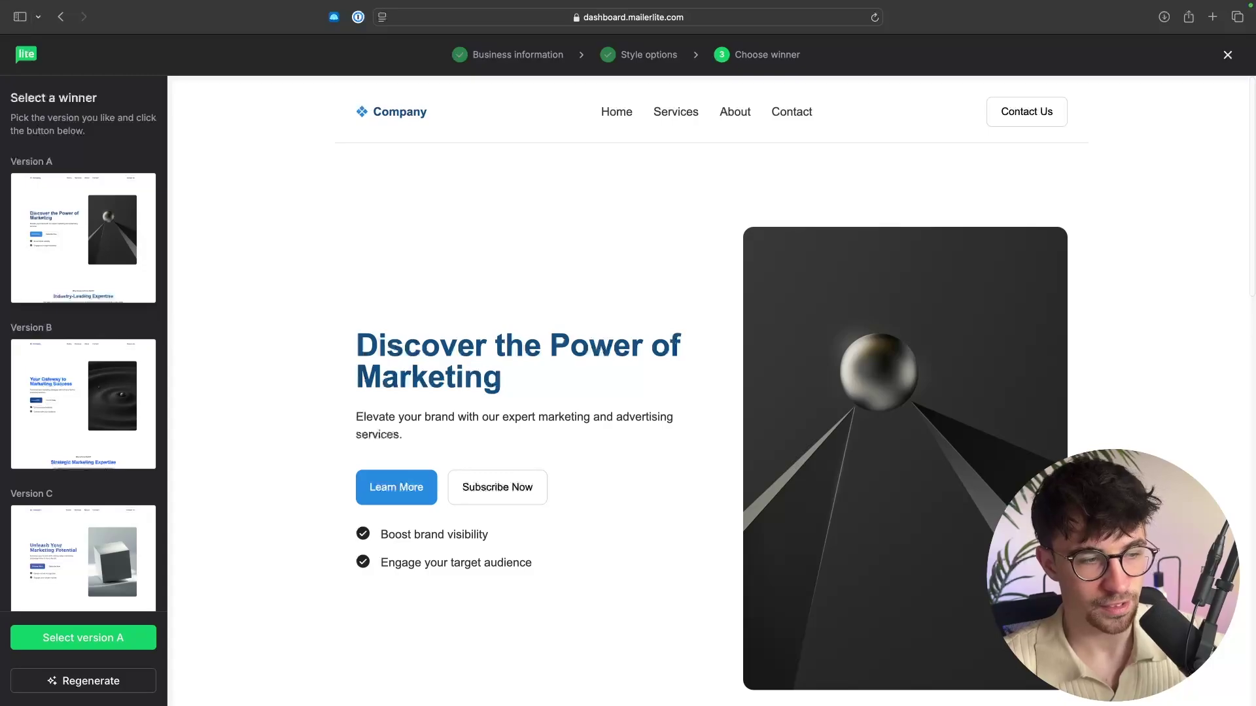
pyautogui.click(35, 643)
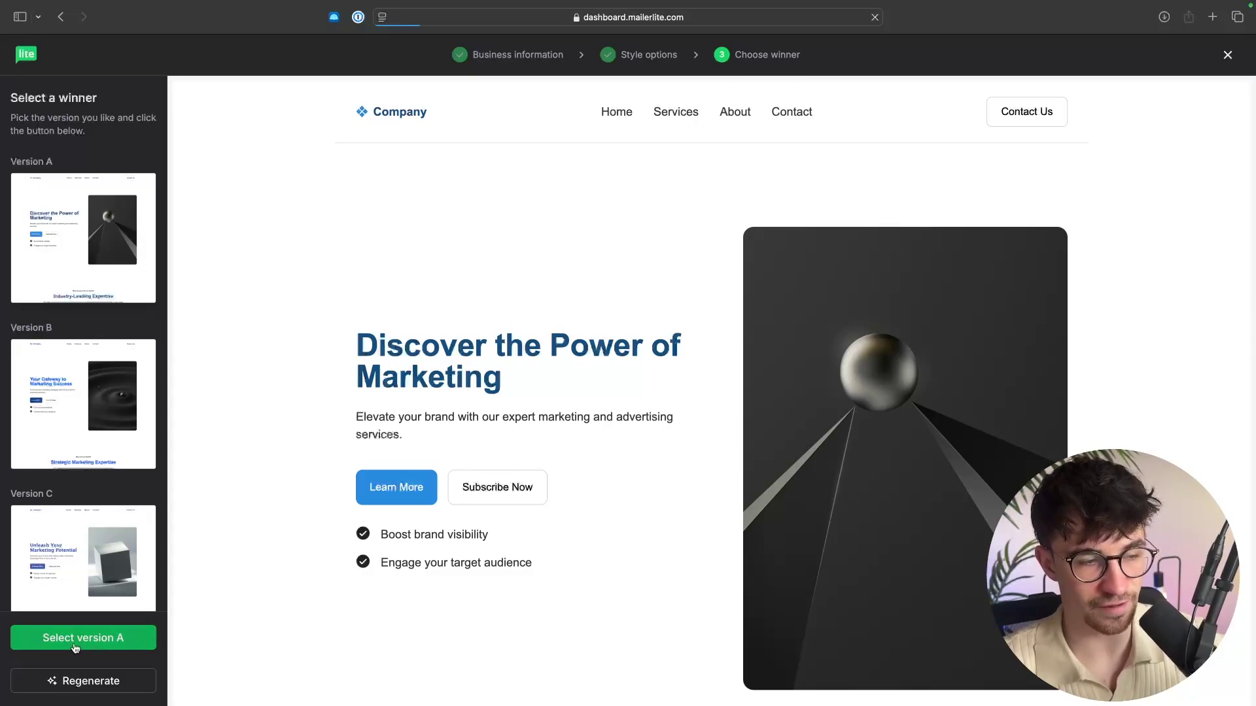
# Replace the hero heading with 'Earn your first $10,000 with affiliate marketing as a complete beginner.'.
pyautogui.scroll(-1, 623, 281)
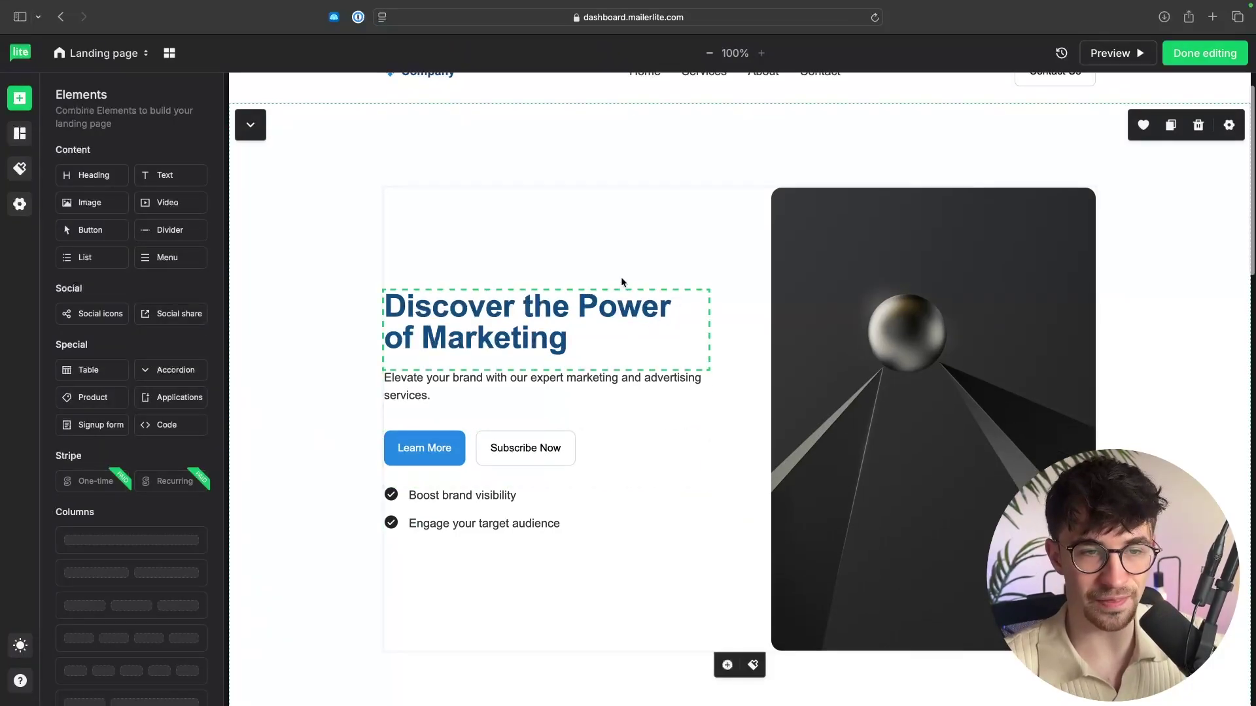
pyautogui.click(543, 320)
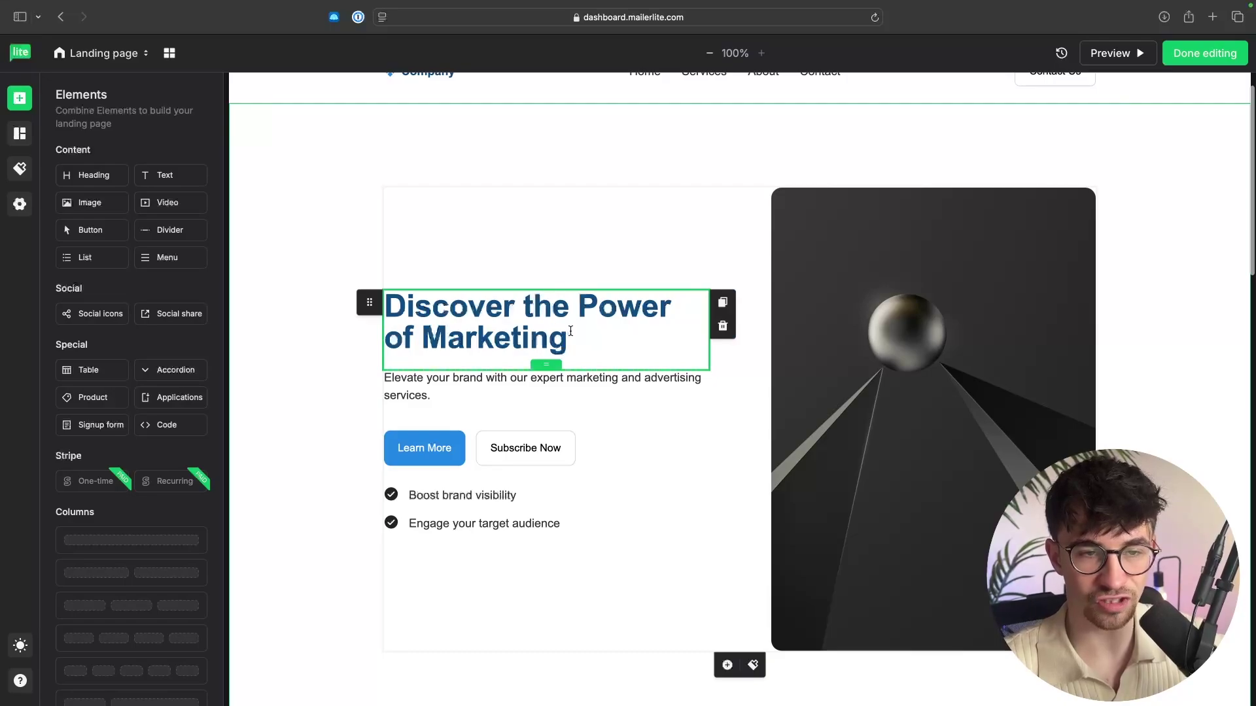
pyautogui.moveTo(575, 339); pyautogui.dragTo(399, 290)
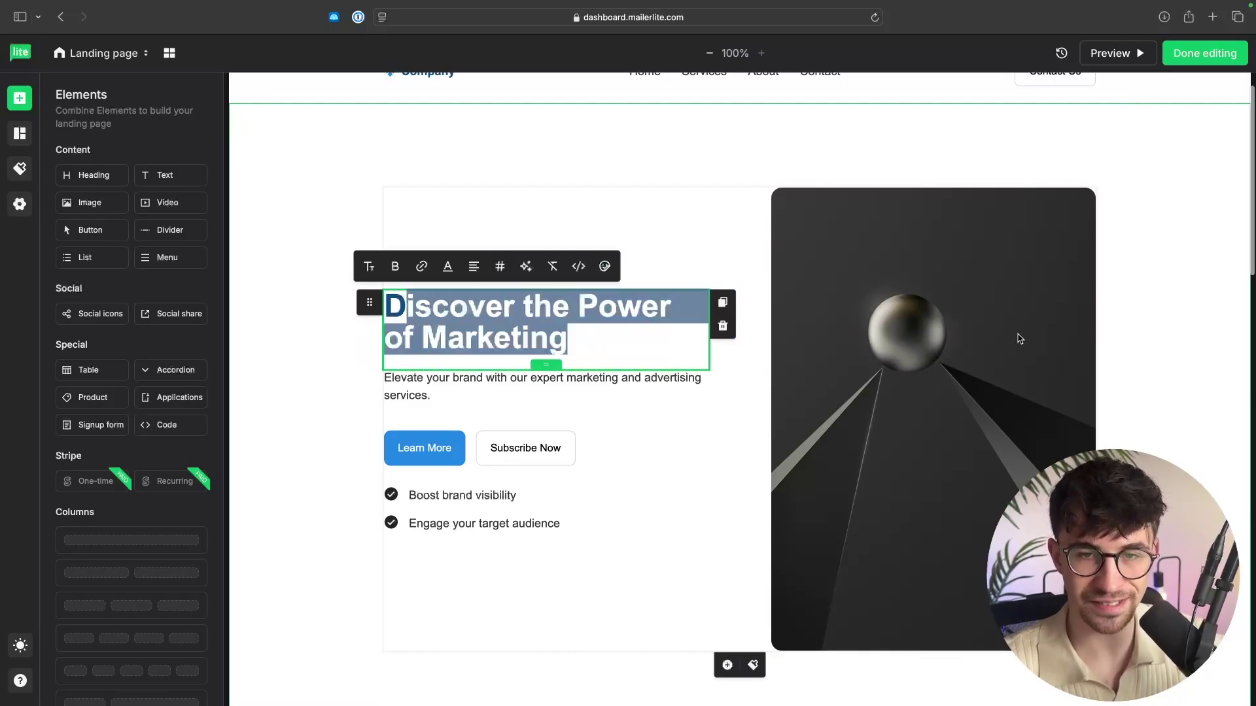
pyautogui.click(1004, 314)
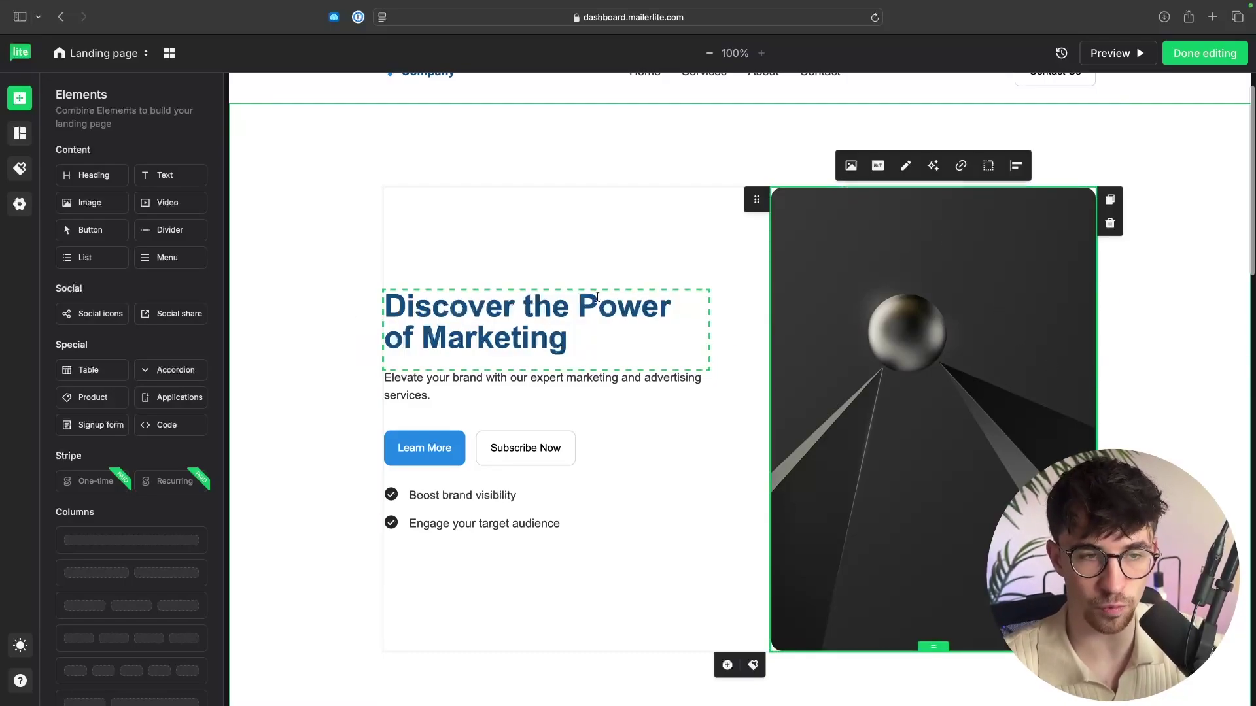
pyautogui.click(575, 336)
pyautogui.tripleClick(575, 326)
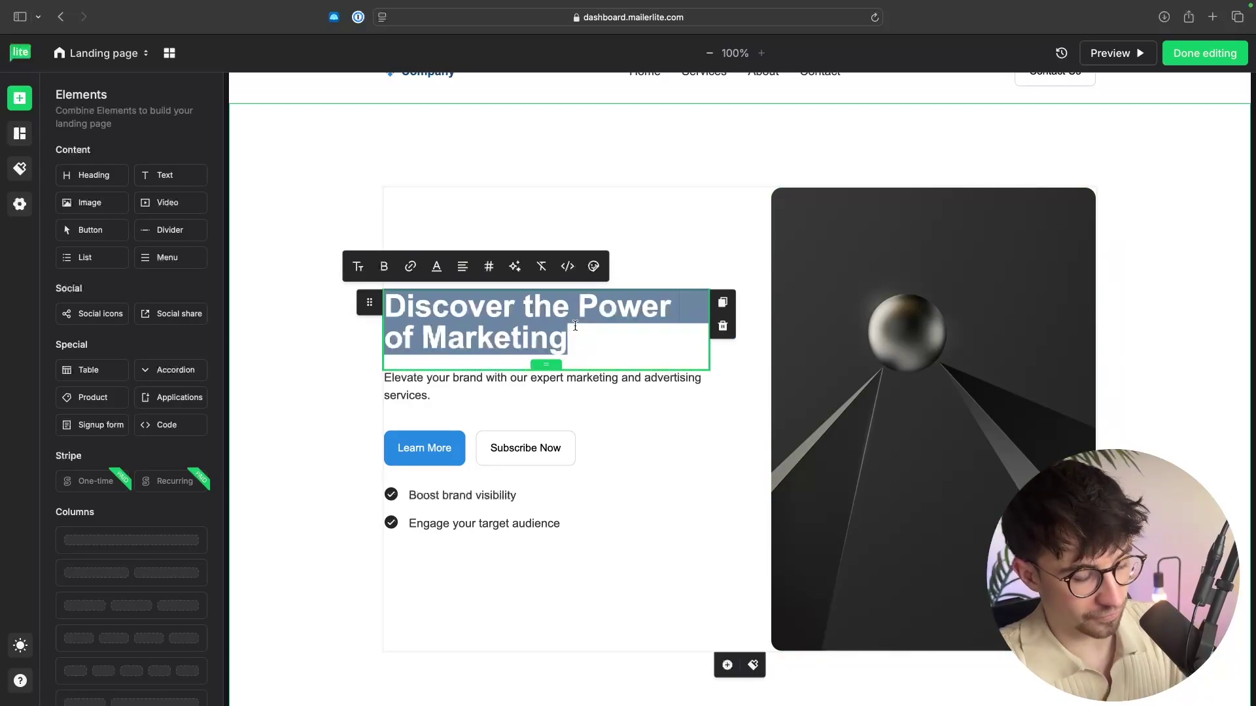
pyautogui.write('Earn your first $10,000 with affiliate marketing as a complete beginner.')
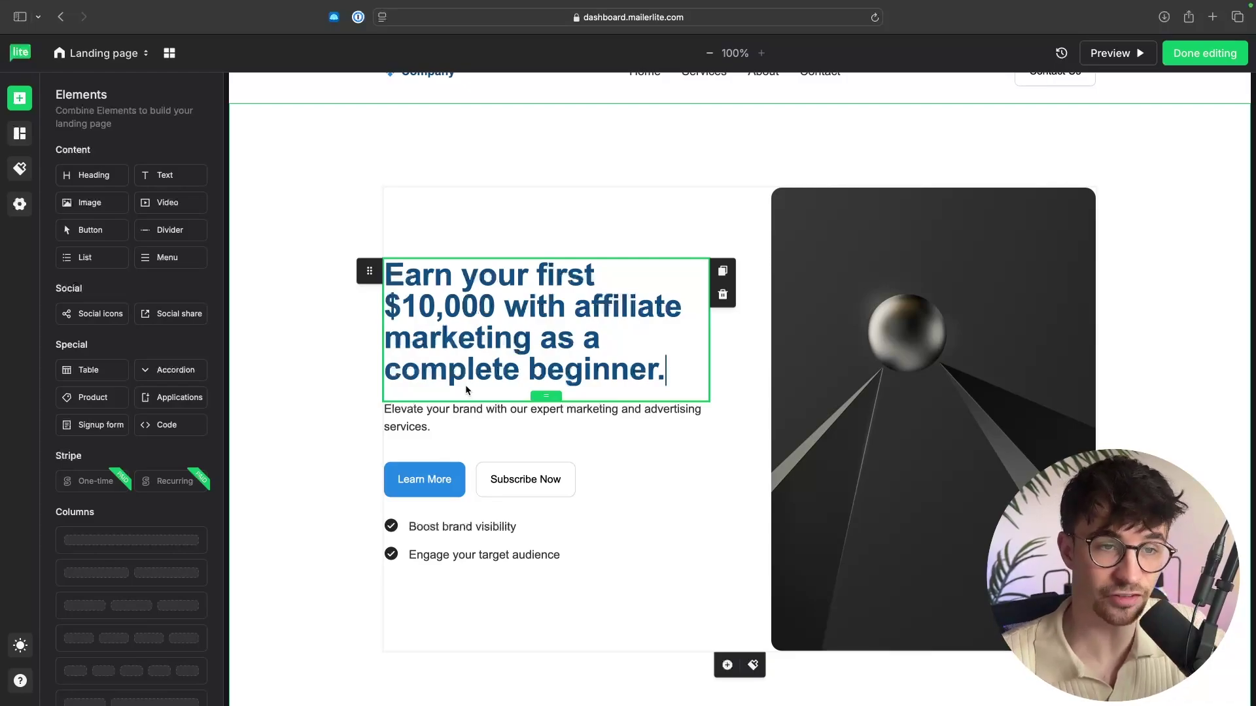
# Replace the paragraph beneath the heading with the free ebook email prompt.
pyautogui.tripleClick(467, 428)
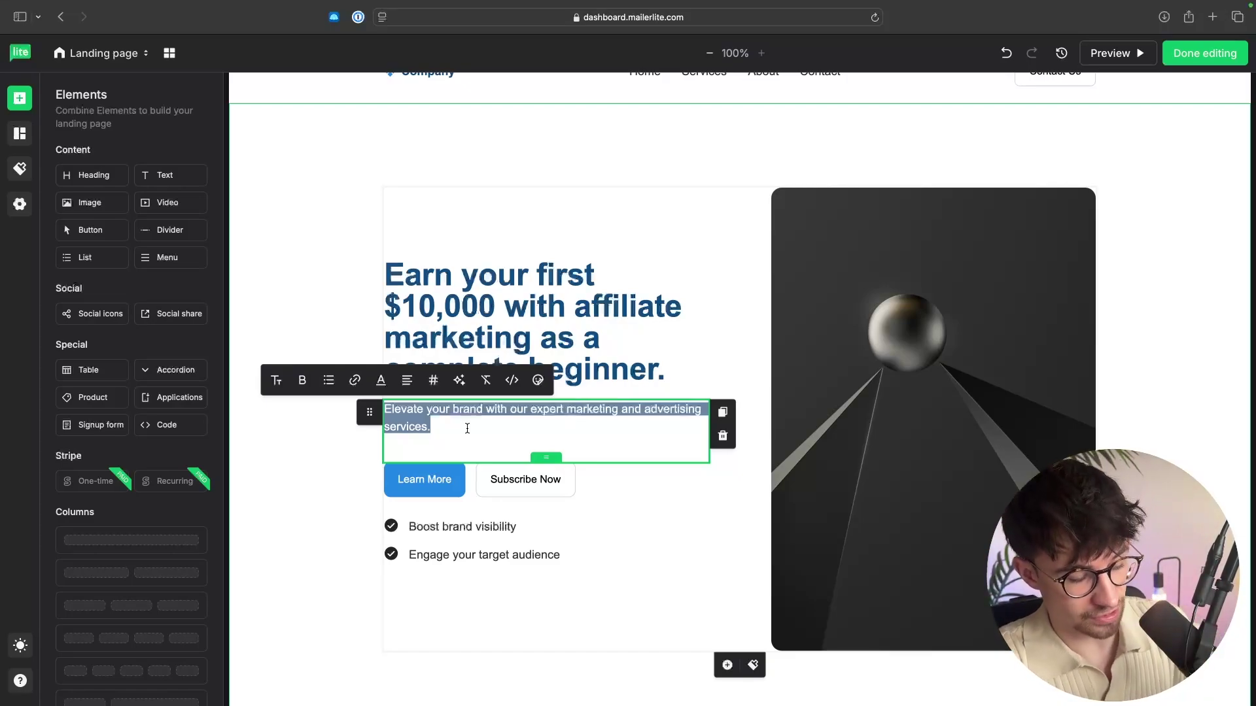
pyautogui.write('Enter your email below to get your free ebook directly to your email.')
pyautogui.click(279, 432)
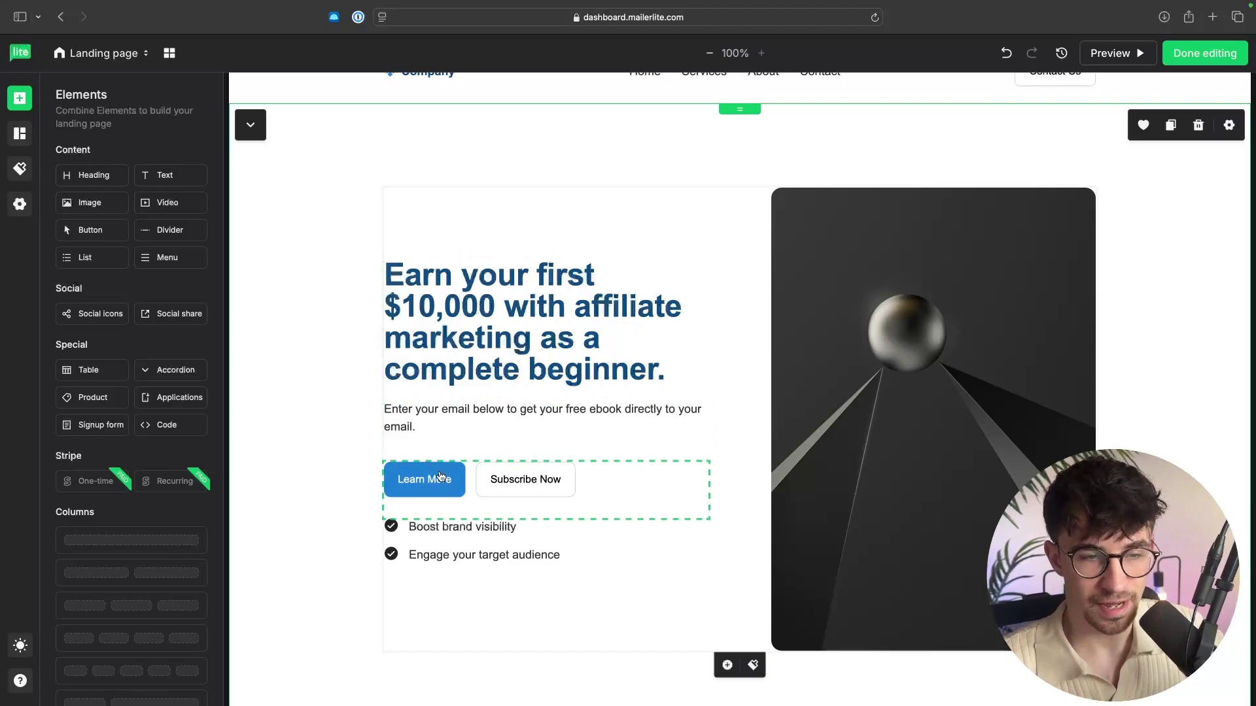
# Swap the hero's Learn More and Subscribe Now buttons for a signup form and delete the checklist.
pyautogui.click(591, 493)
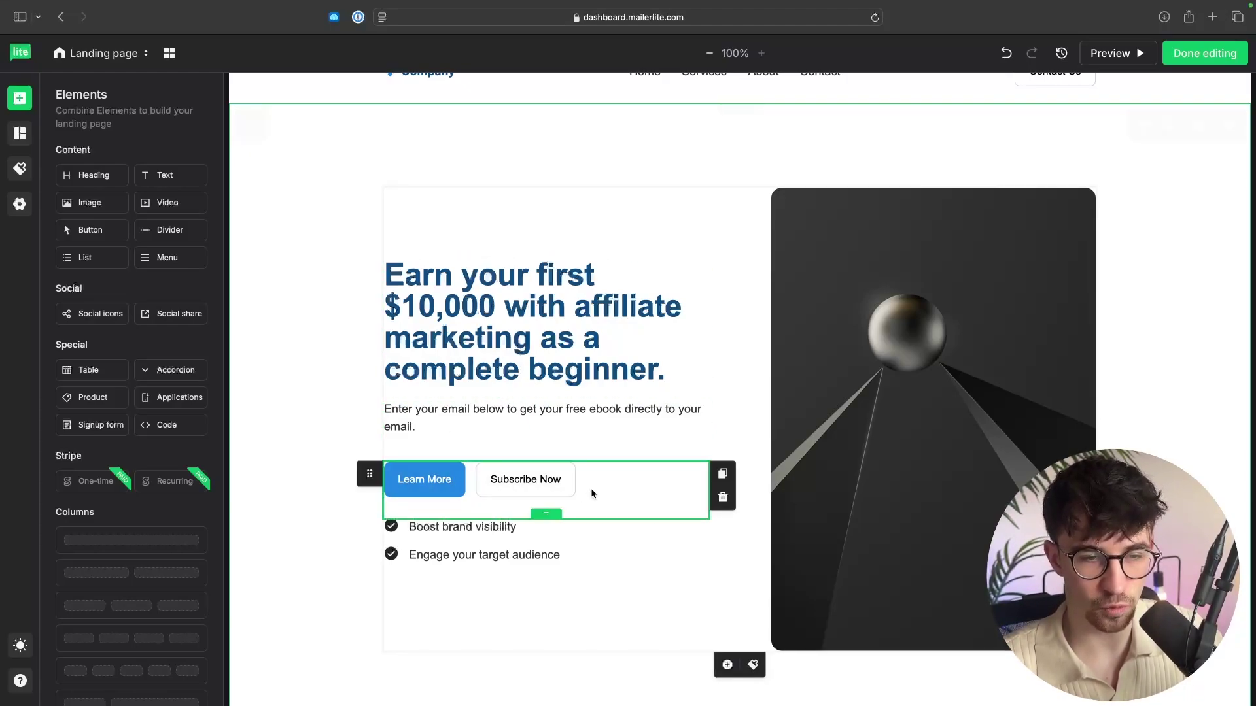
pyautogui.click(723, 498)
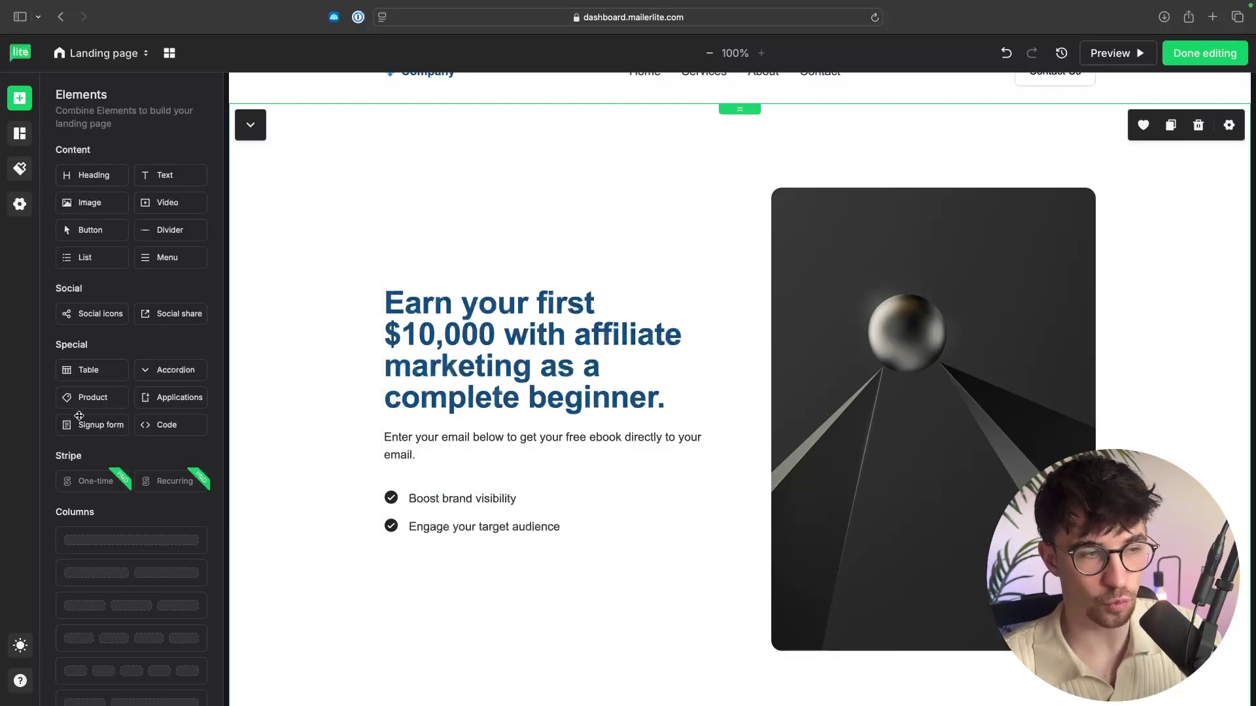
pyautogui.moveTo(78, 429); pyautogui.dragTo(418, 486)
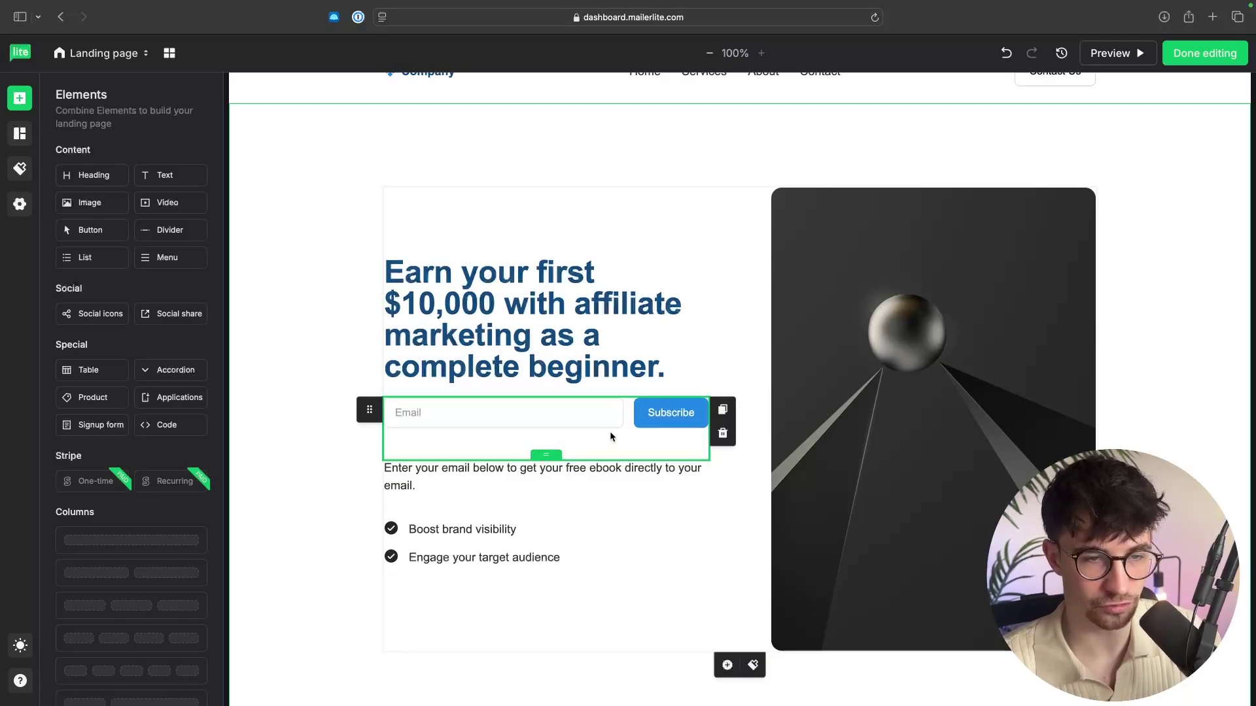
pyautogui.moveTo(369, 409); pyautogui.dragTo(405, 488)
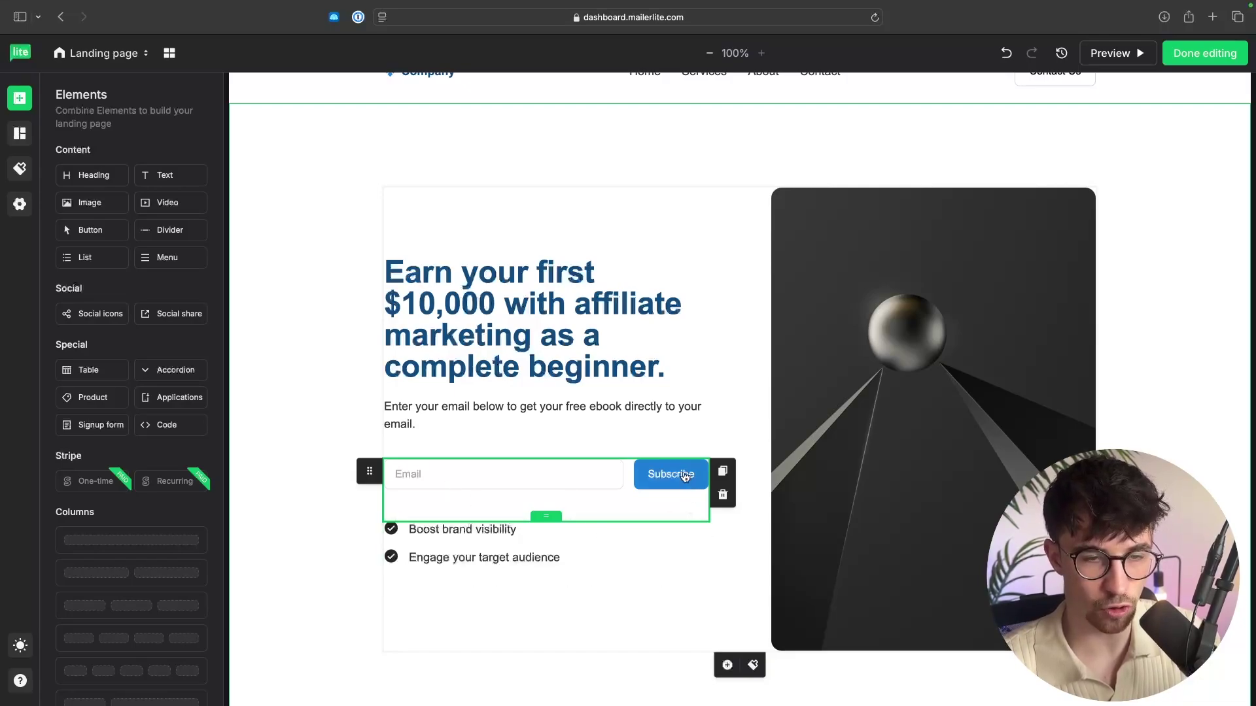
pyautogui.click(469, 553)
pyautogui.click(722, 556)
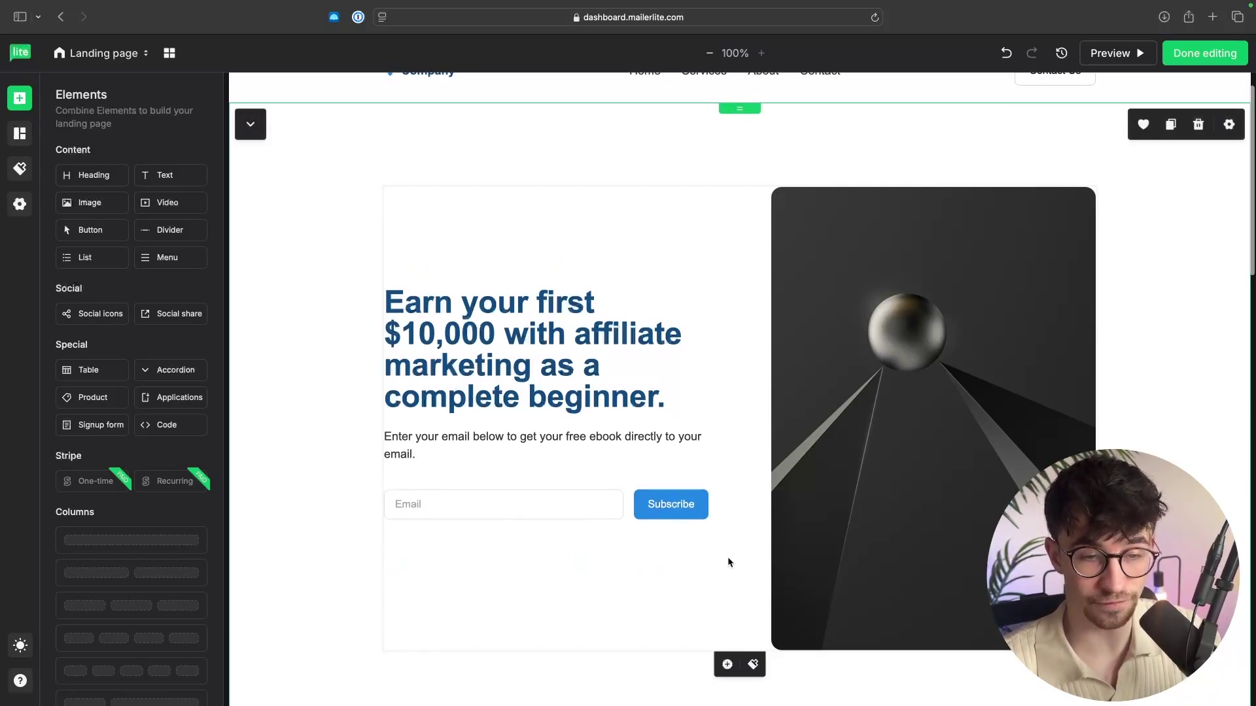
# Delete the Industry-Leading Expertise, Meet Our Team and Ready to Elevate sections.
pyautogui.scroll(-1, 728, 562)
pyautogui.scroll(-5, 942, 340)
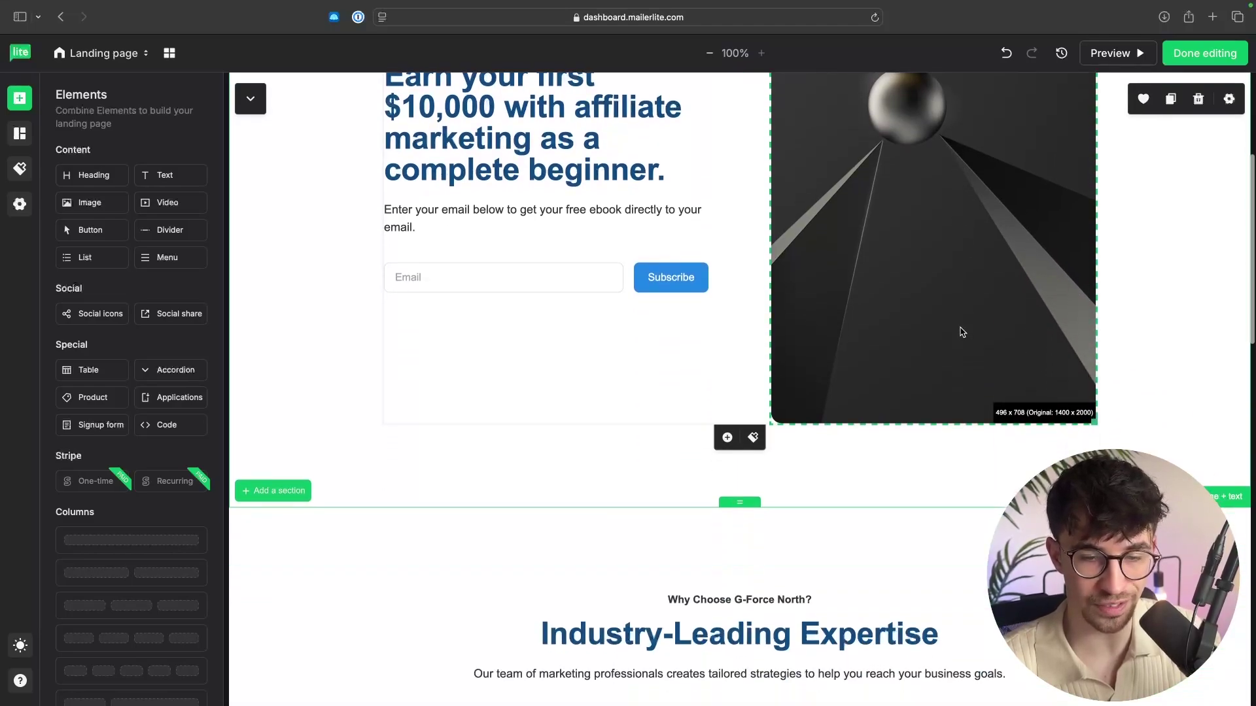
pyautogui.moveTo(900, 441)
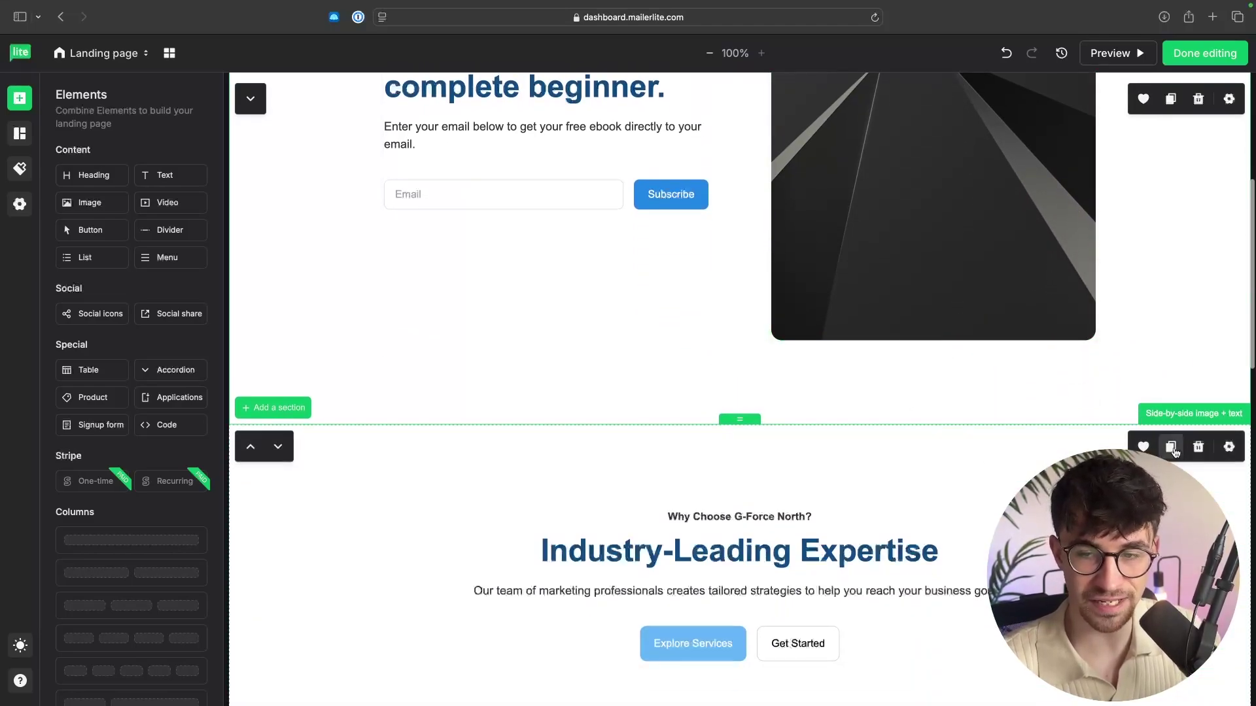
pyautogui.click(1198, 447)
pyautogui.click(1197, 448)
pyautogui.click(1197, 447)
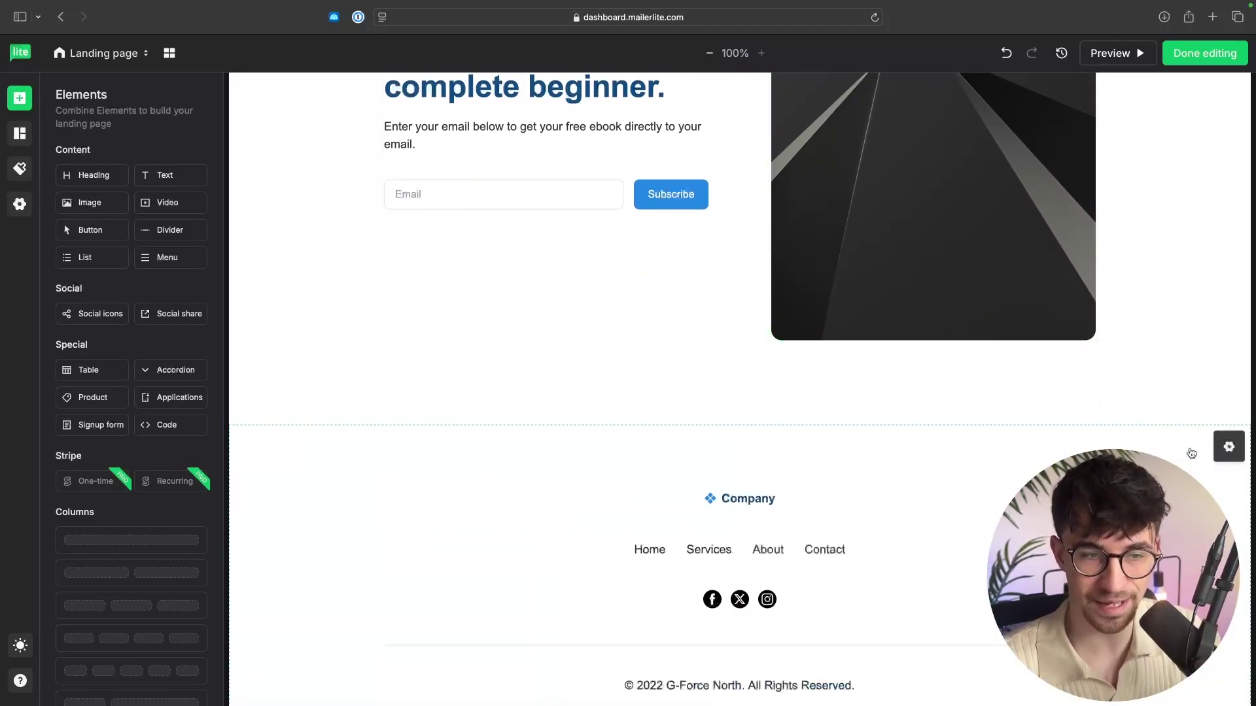
pyautogui.scroll(4, 1178, 451)
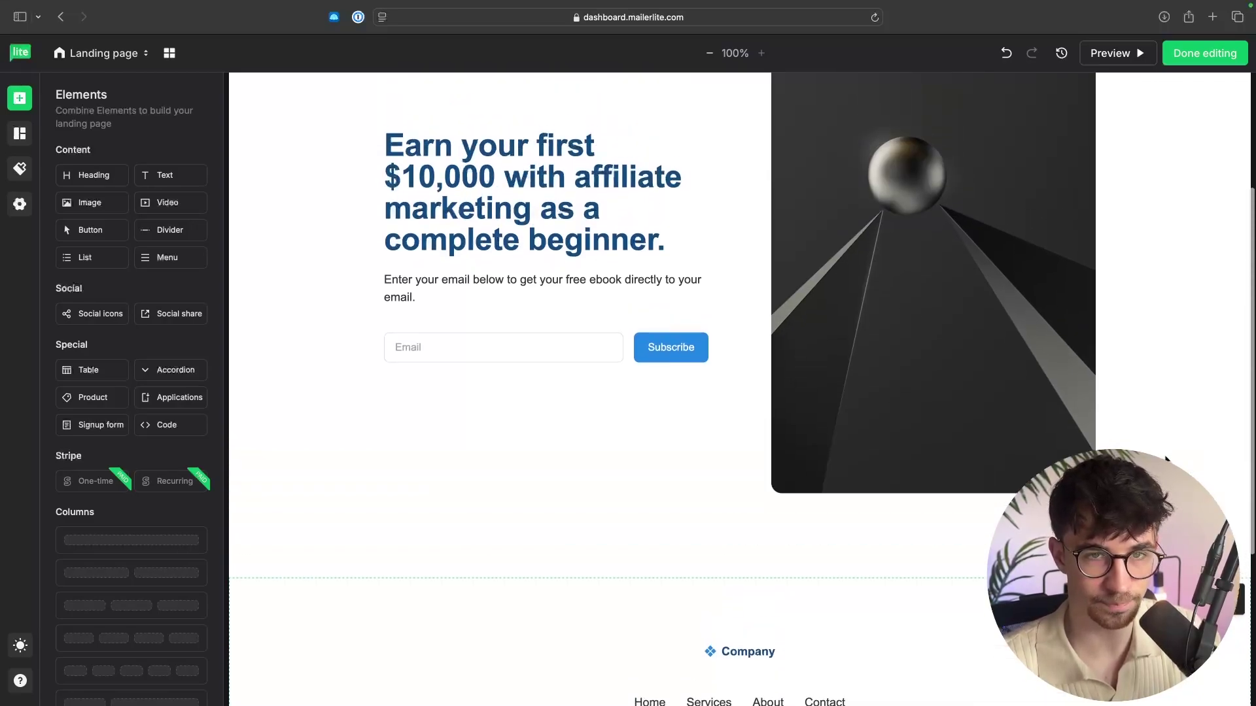
pyautogui.scroll(2, 1166, 459)
pyautogui.scroll(-1, 1161, 445)
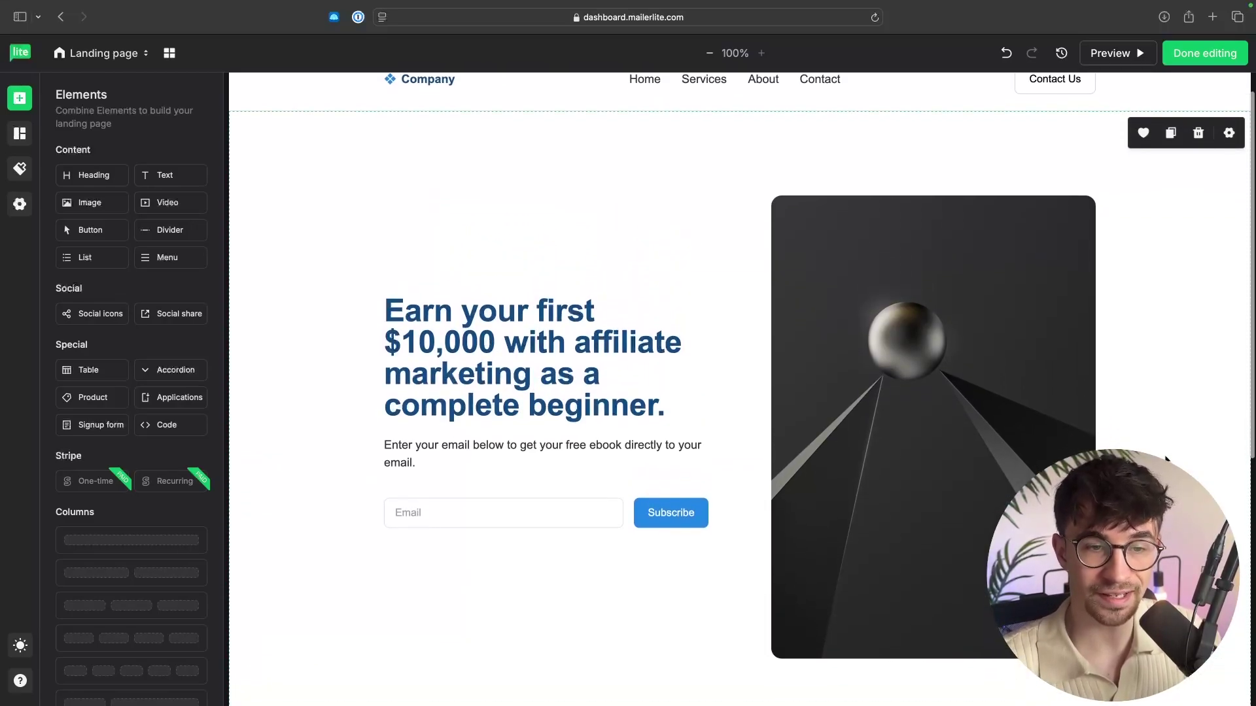
pyautogui.click(921, 271)
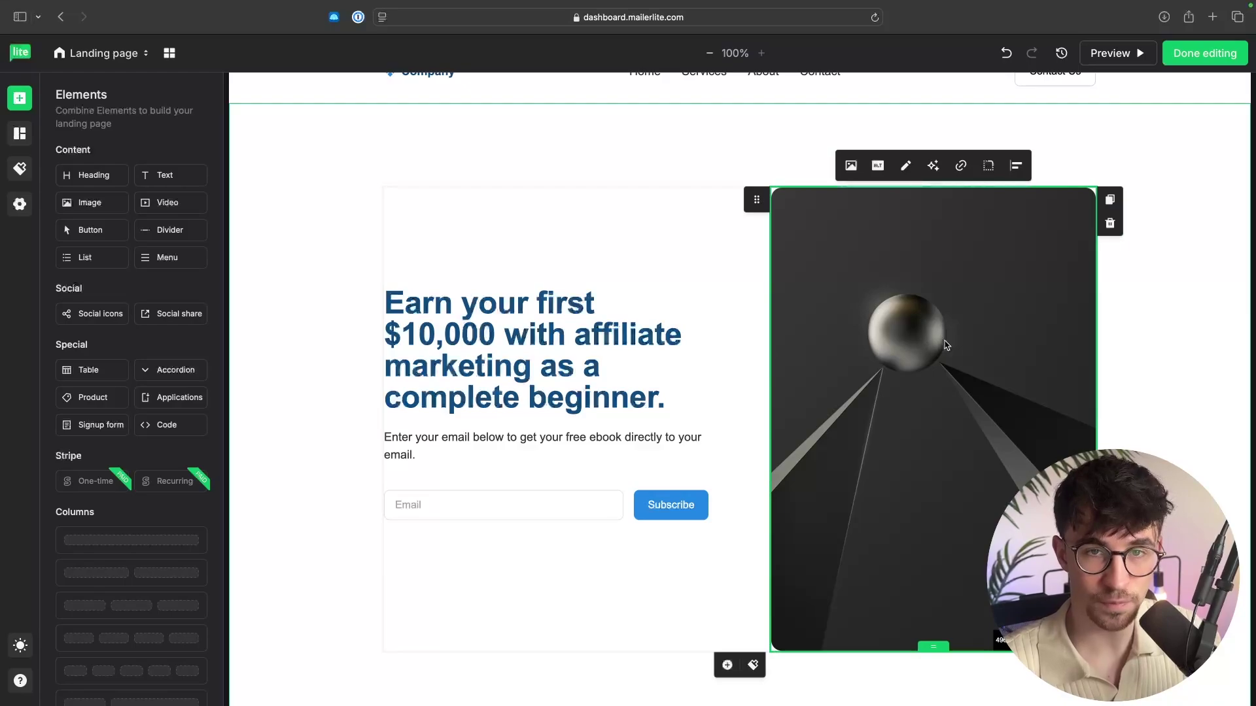
# Replace the hero image with the Marketing Strategy book mockup uploaded from Downloads.
pyautogui.click(851, 166)
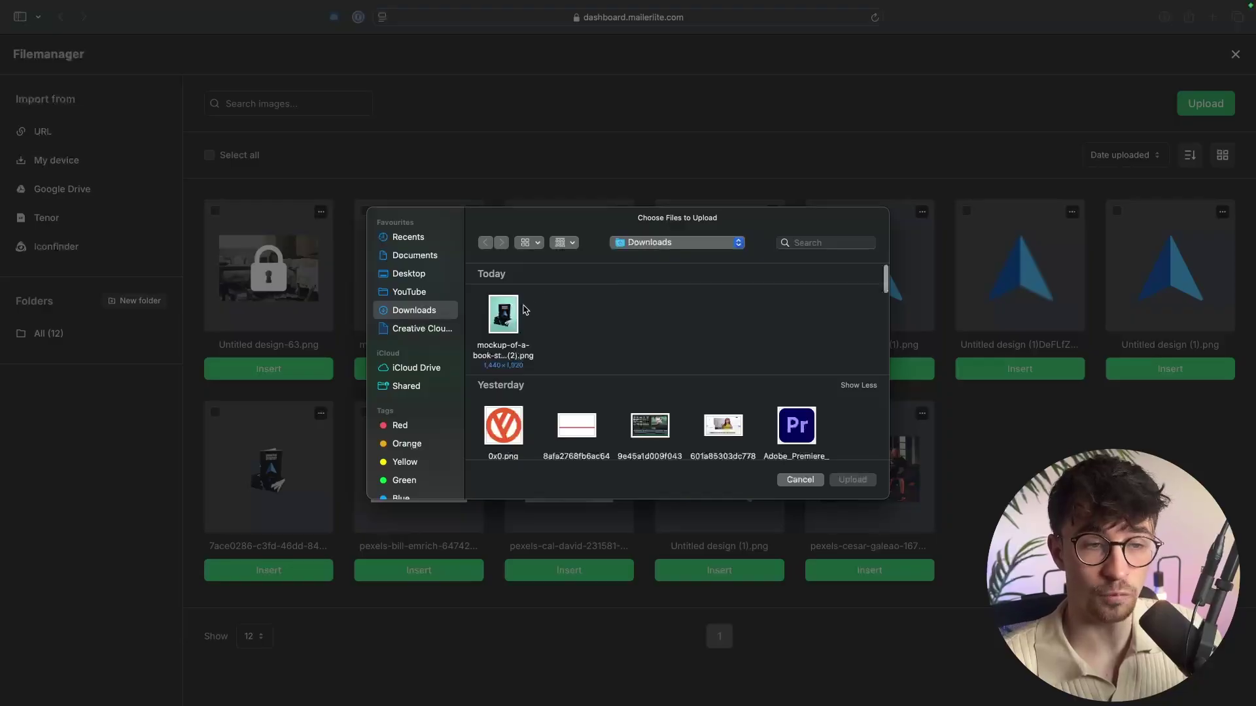
pyautogui.doubleClick(517, 309)
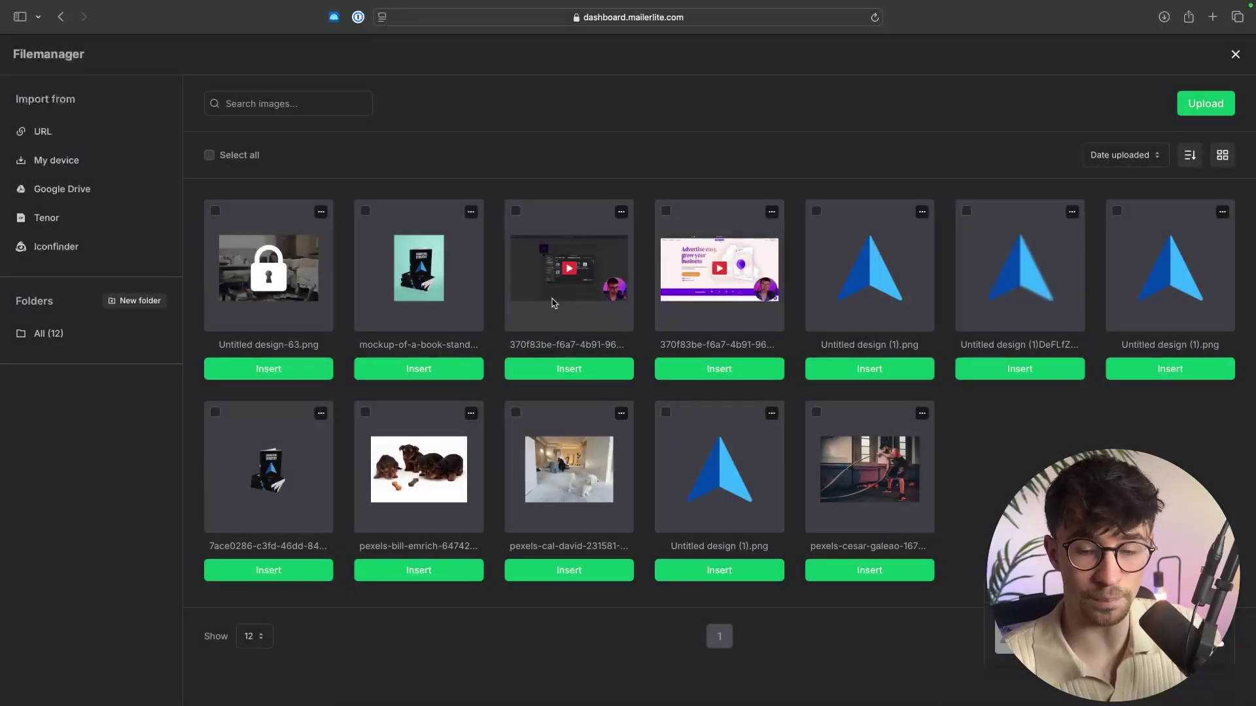
pyautogui.click(268, 369)
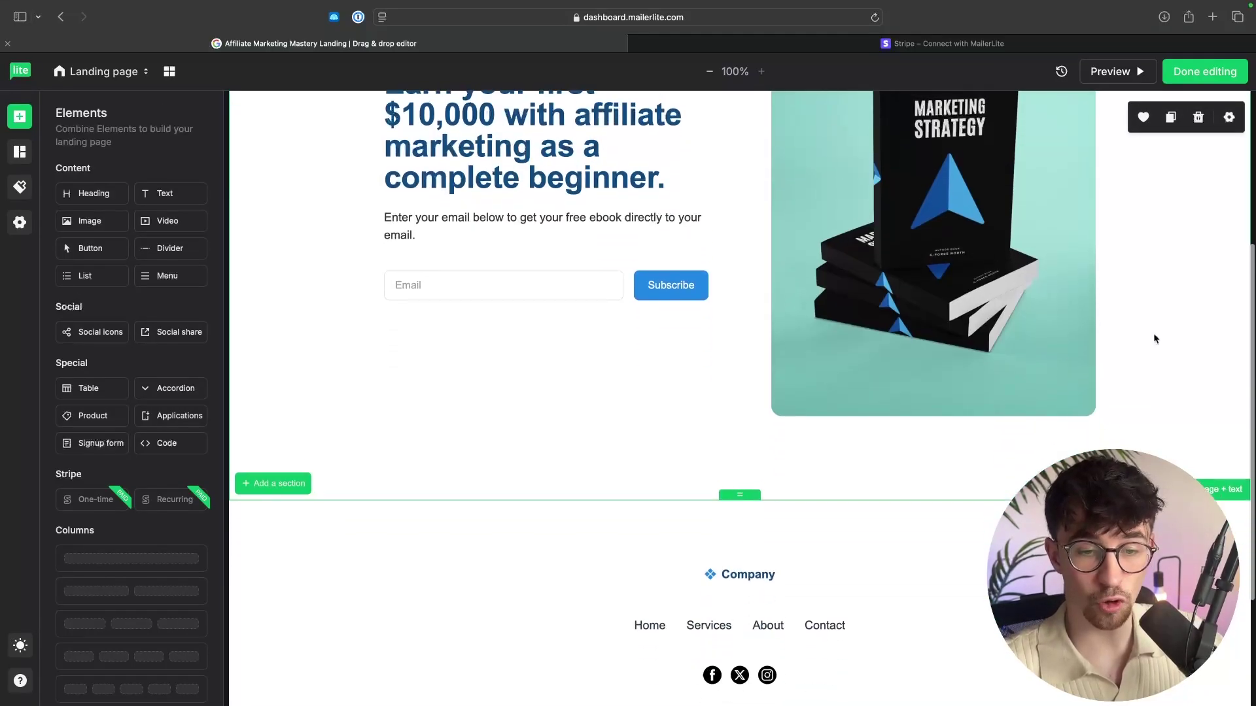
pyautogui.scroll(2, 1154, 338)
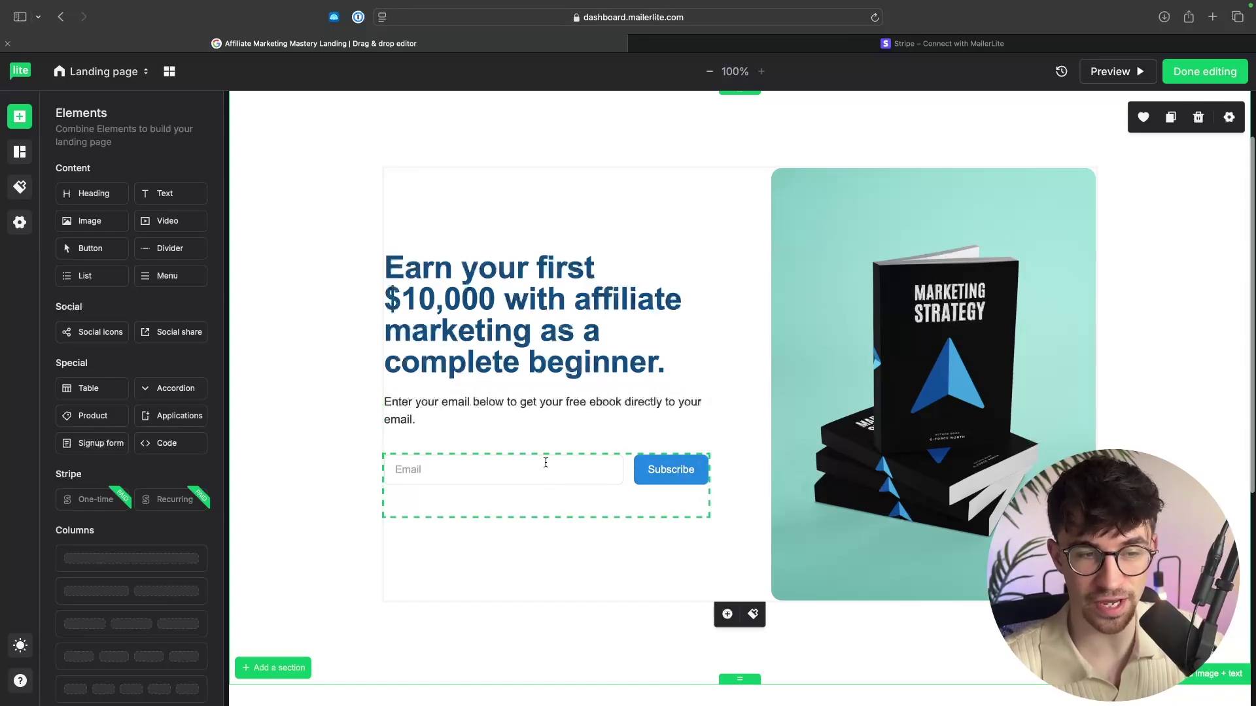
# Switch to the Stripe payment link page for the US$1,999.00 Affiliate Marketing Mastery Course.
pyautogui.hotkey('ctrl', 'Right')
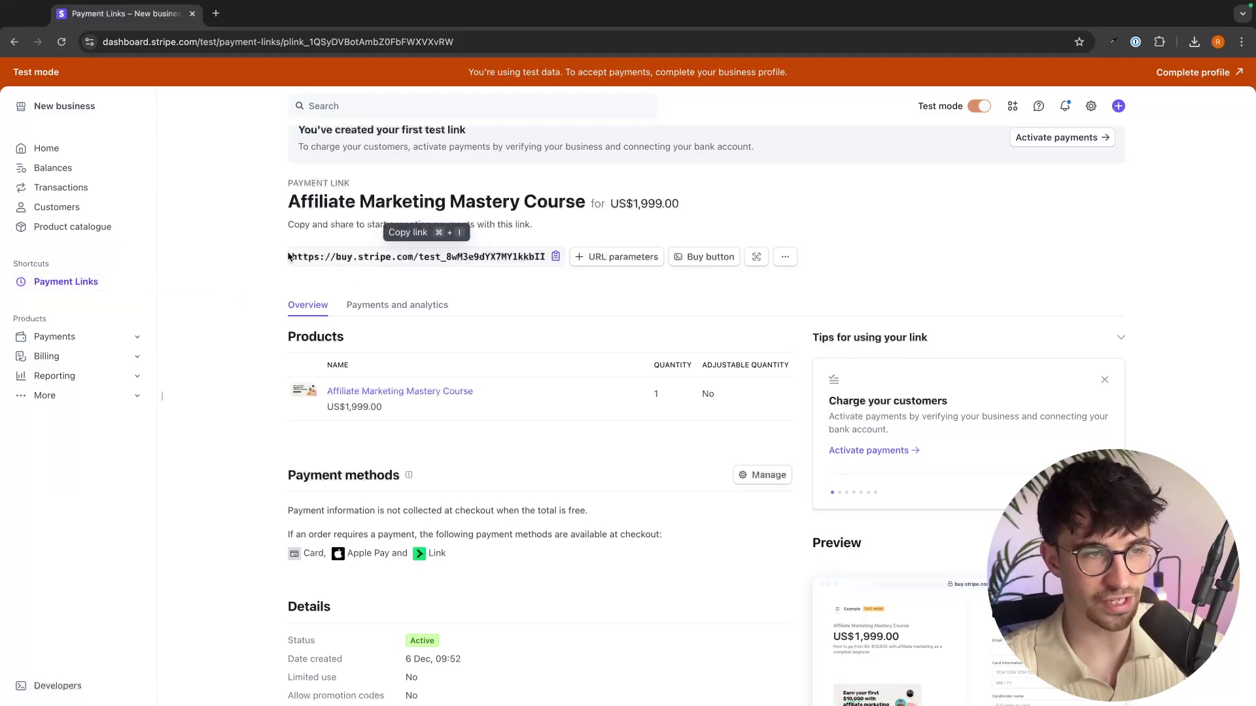
# Copy the Stripe payment link and verify its US$1,999.00 checkout page in a new tab.
pyautogui.click(554, 258)
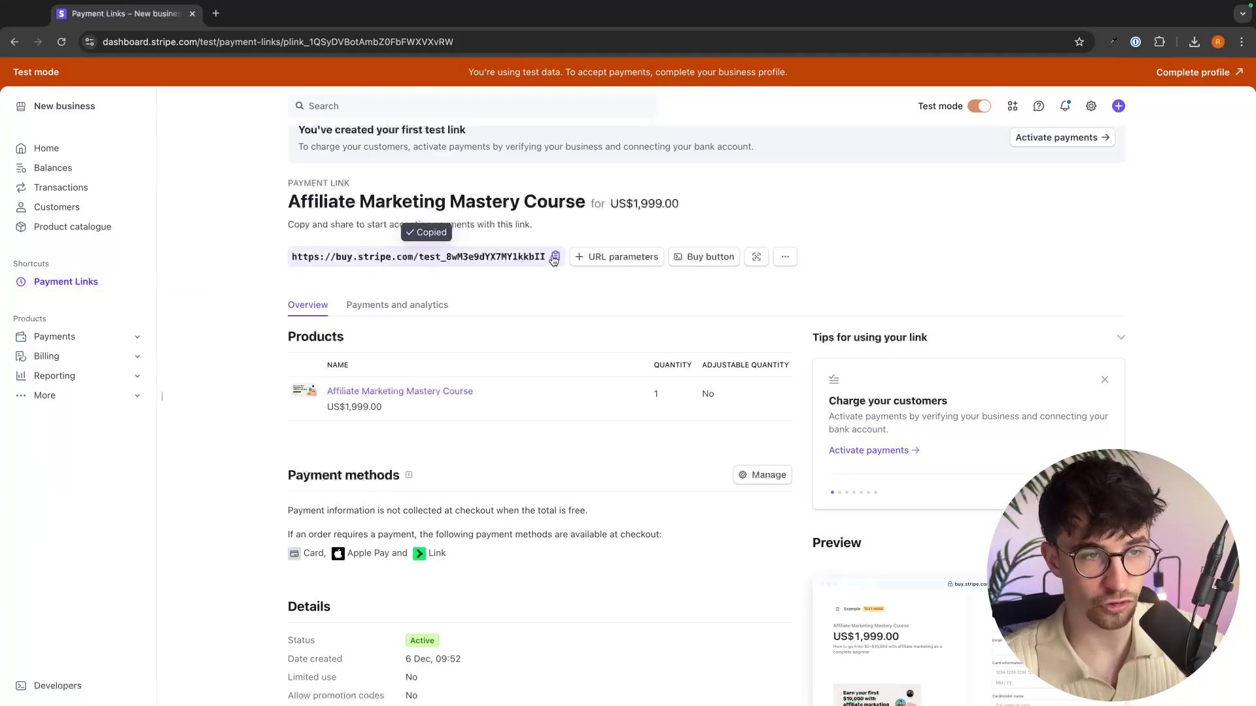
pyautogui.click(216, 12)
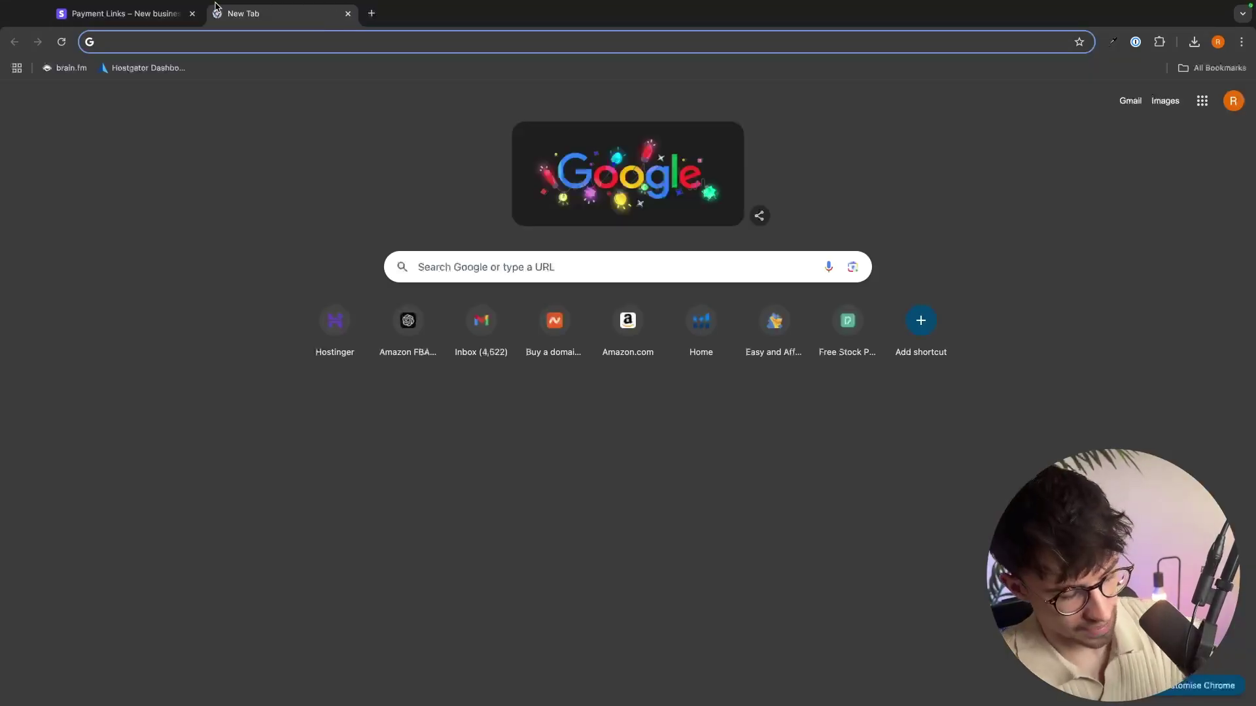
pyautogui.press('super+v')
pyautogui.press('Return')
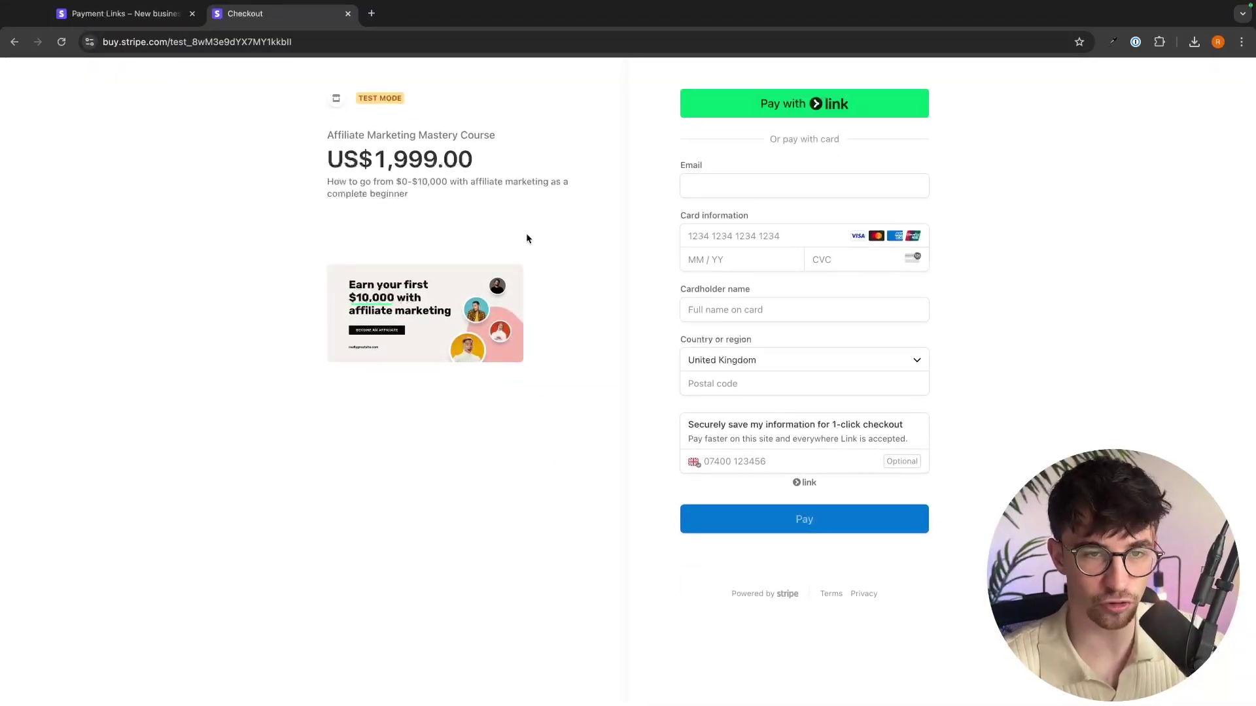
pyautogui.press('super+Tab')
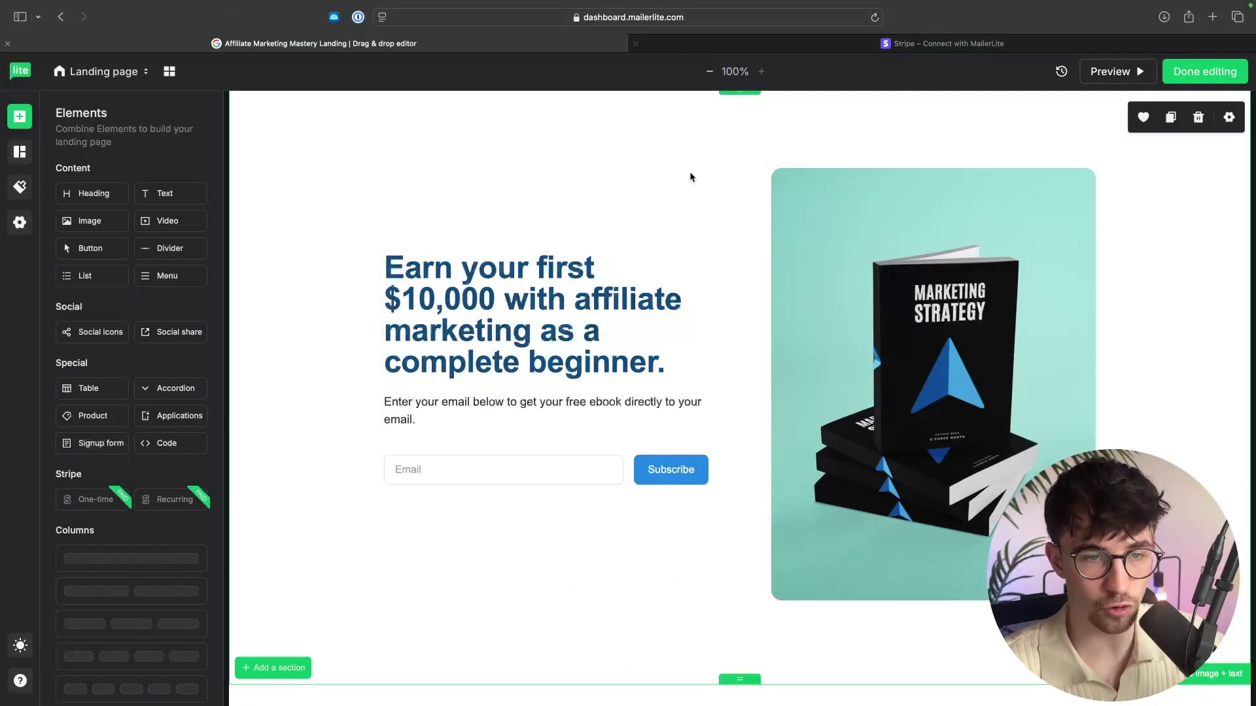
# Make the signup form redirect to the Stripe payment link as an External URL, then finish editing.
pyautogui.click(666, 466)
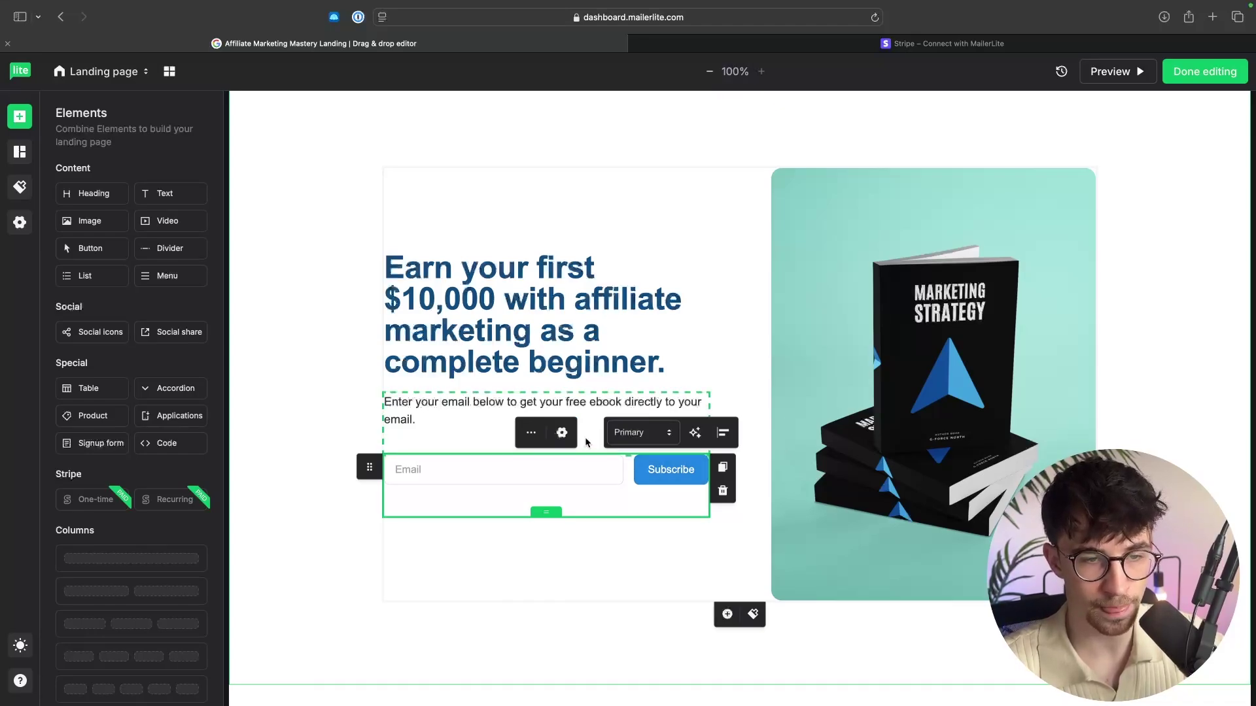
pyautogui.click(563, 435)
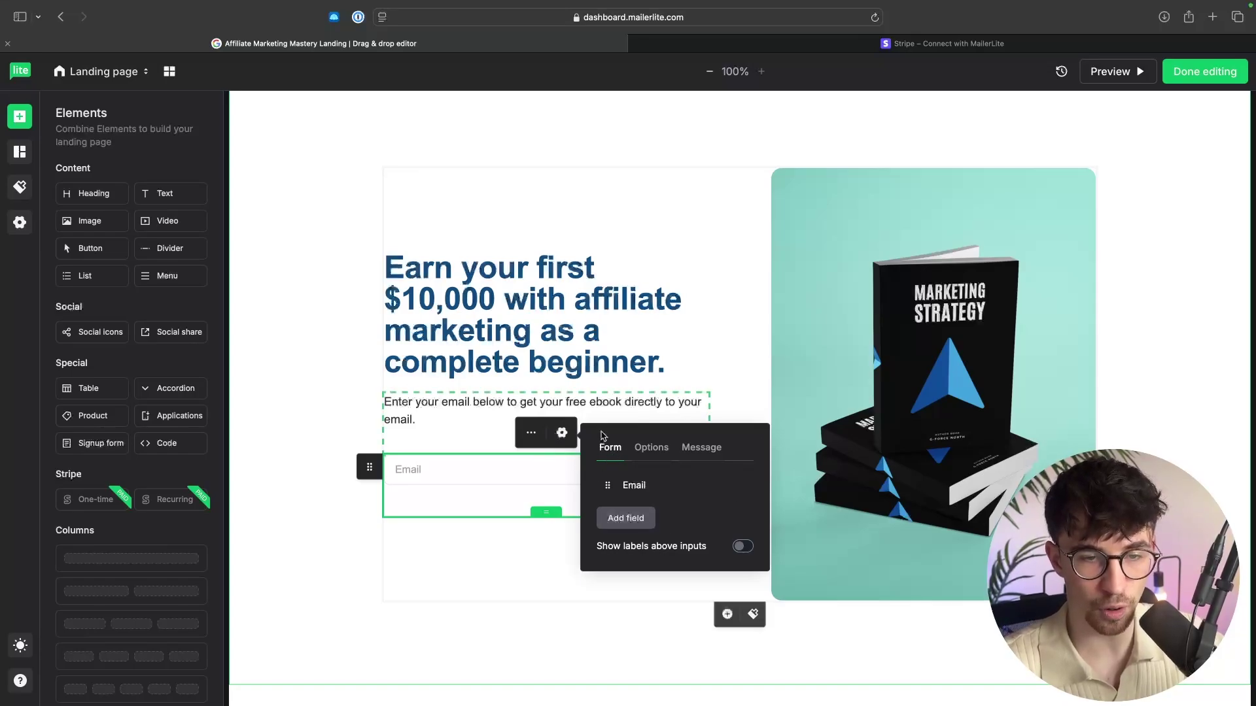
pyautogui.click(709, 450)
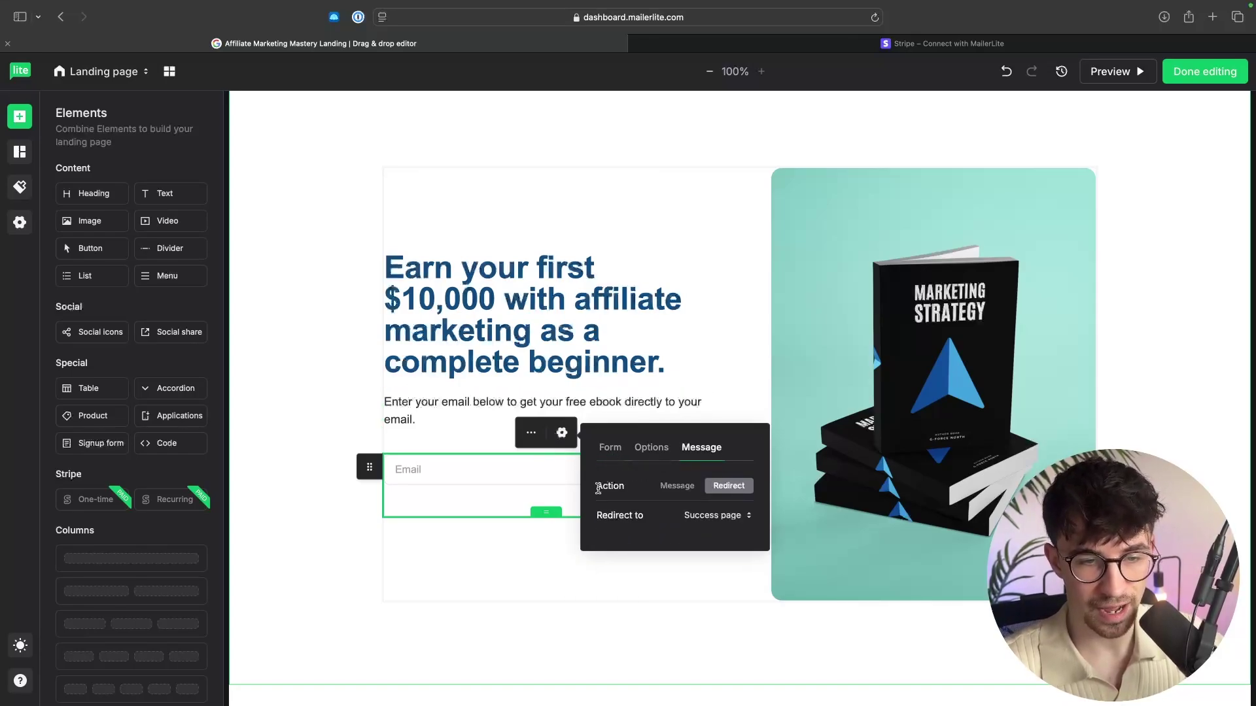
pyautogui.moveTo(598, 490); pyautogui.dragTo(622, 487)
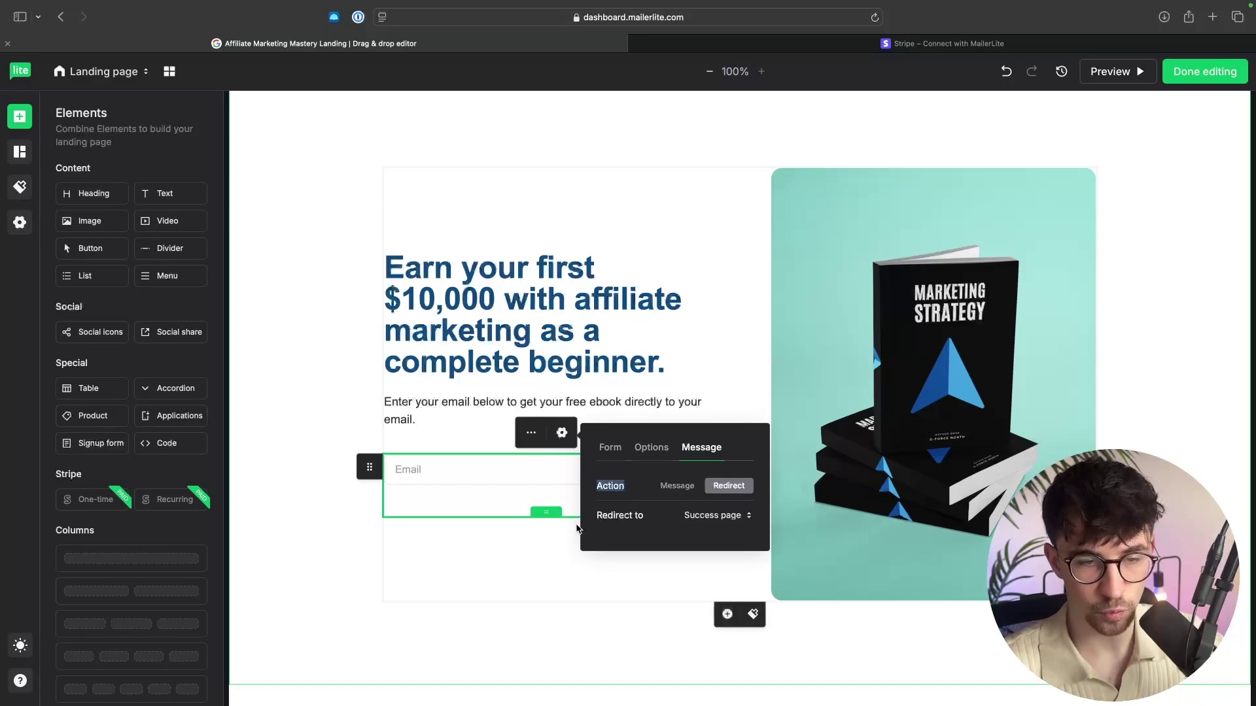
pyautogui.click(694, 517)
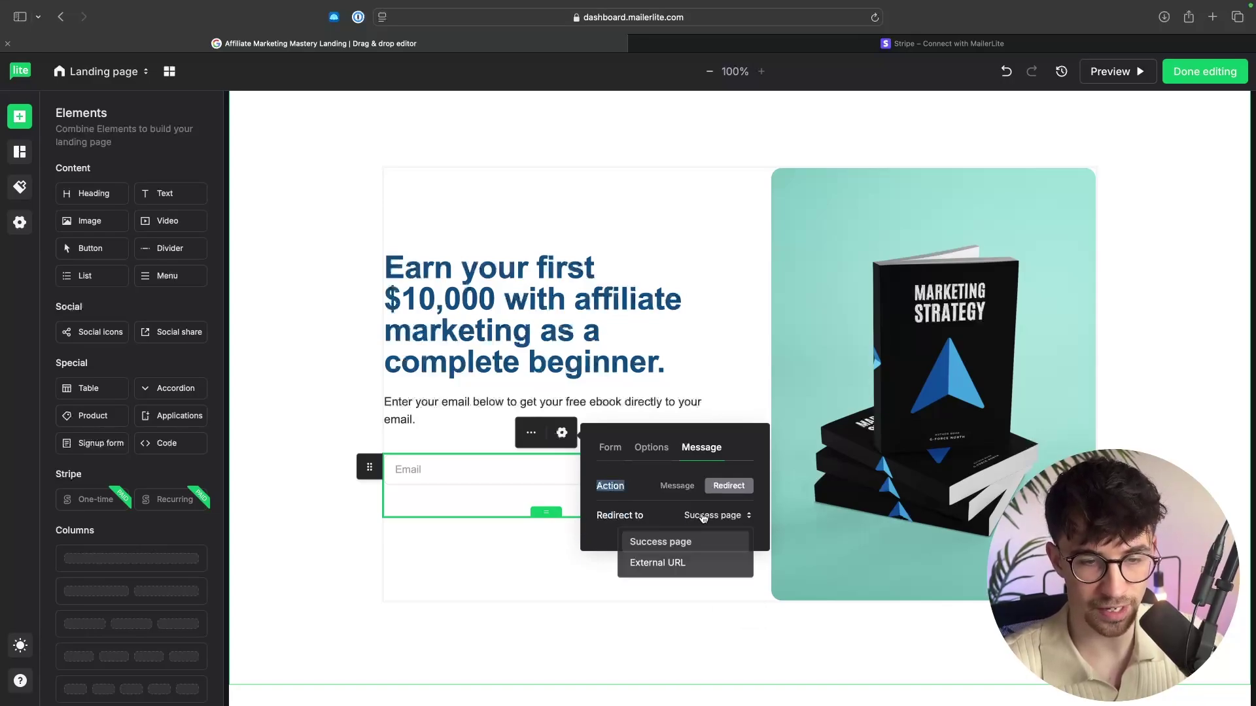
pyautogui.click(677, 564)
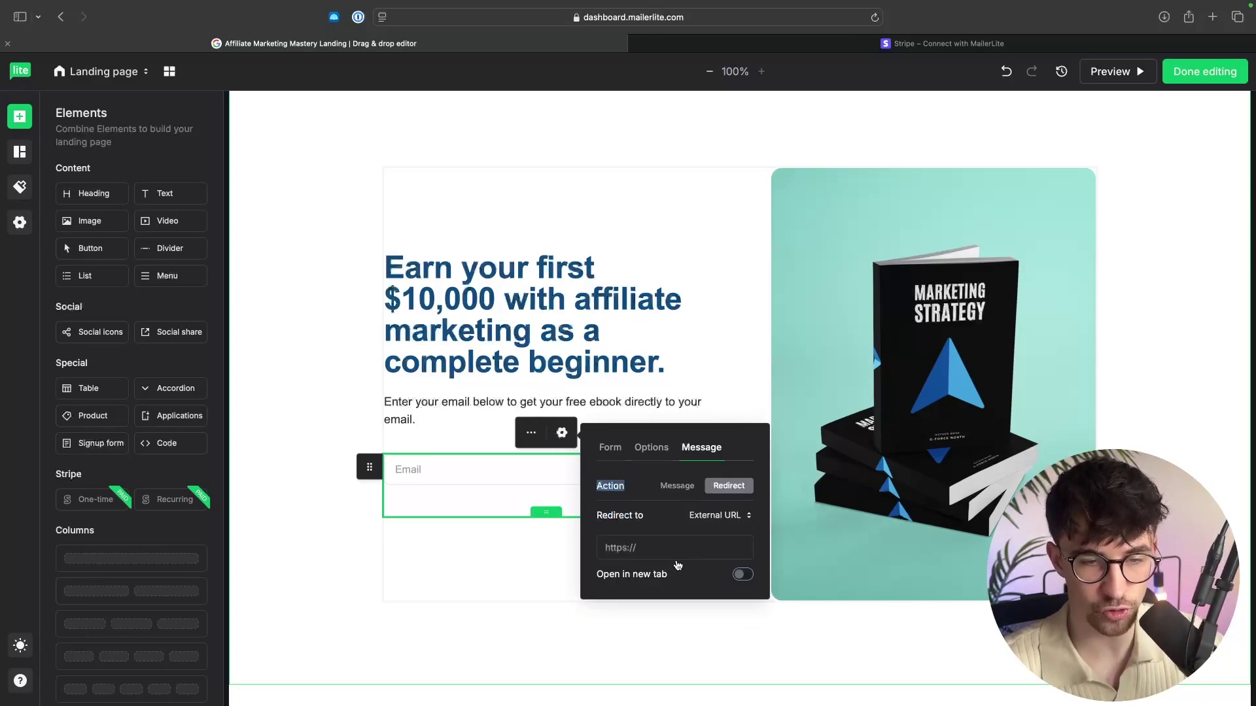
pyautogui.click(670, 547)
pyautogui.press('super+v')
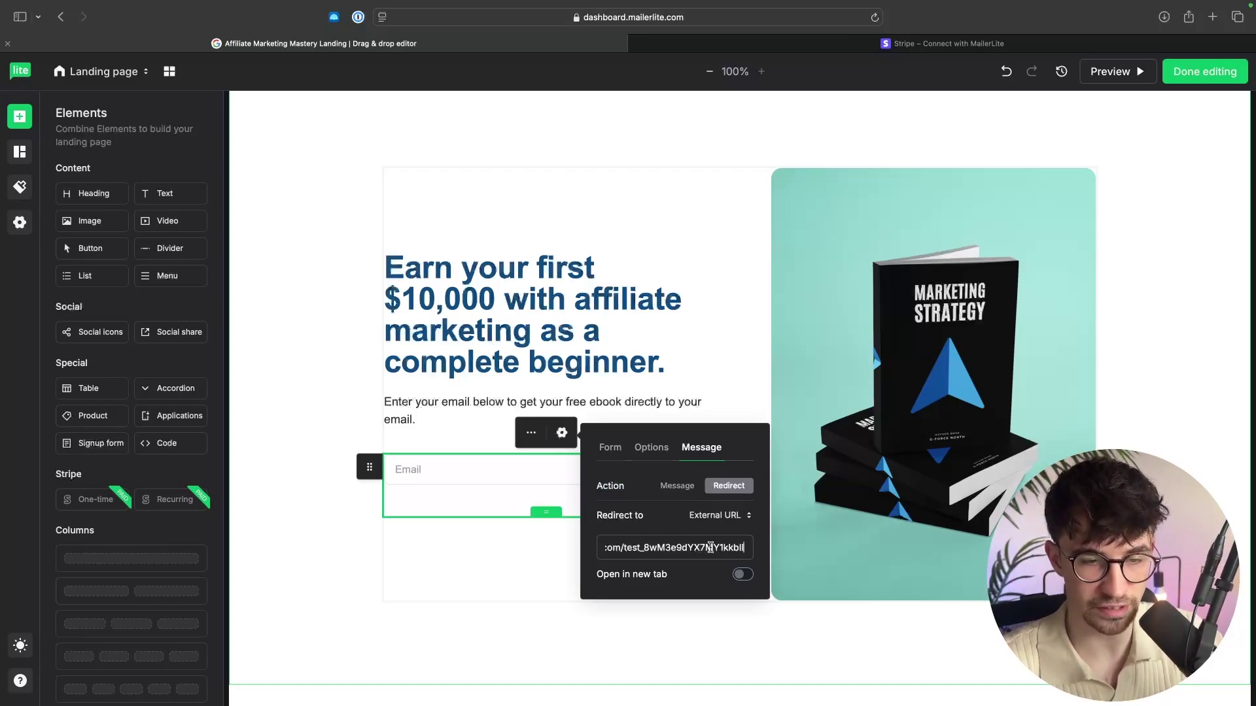
pyautogui.click(1133, 343)
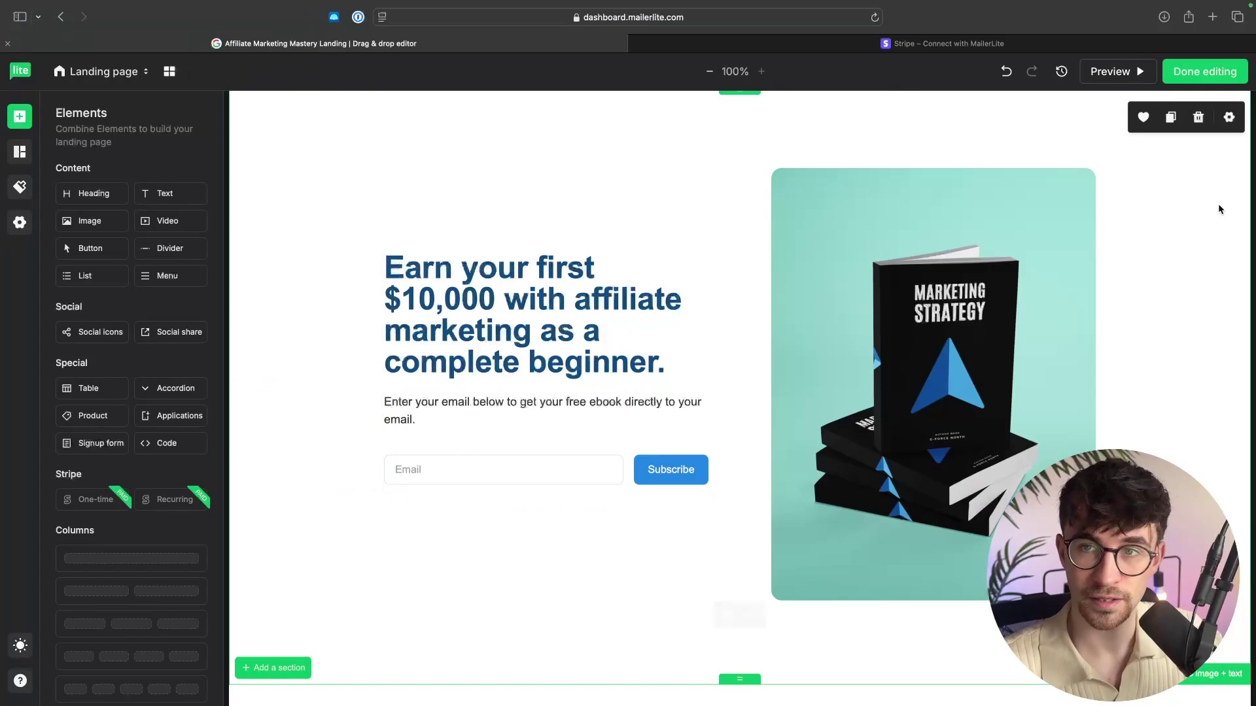
pyautogui.click(1208, 77)
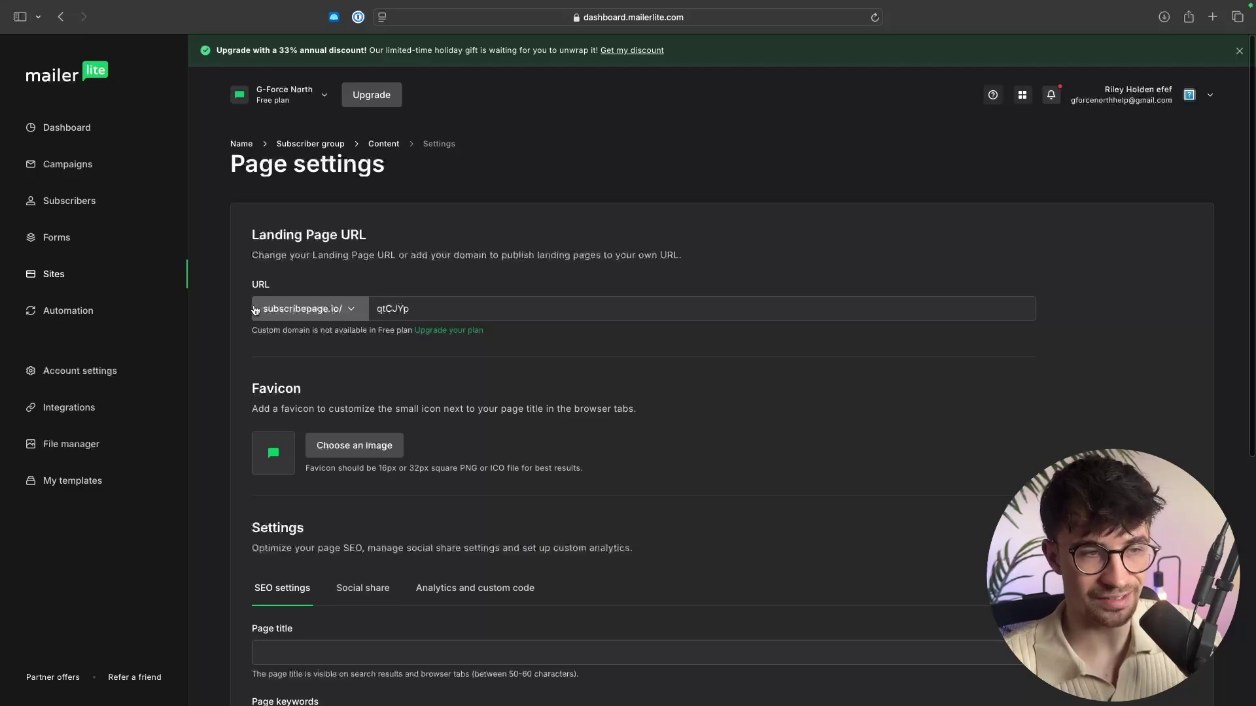
# Change the landing page URL slug from qtCJYp to gforcenorth.
pyautogui.click(420, 306)
pyautogui.press('super+a')
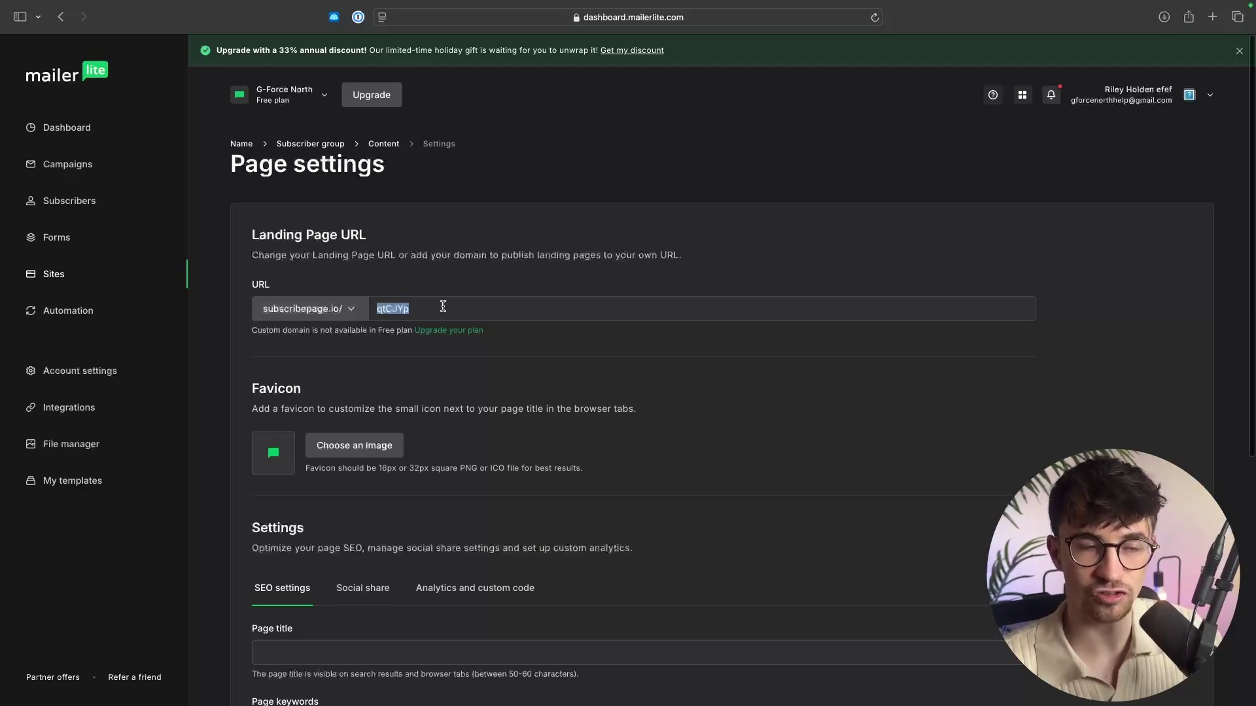
pyautogui.press('BackSpace')
pyautogui.write('g')
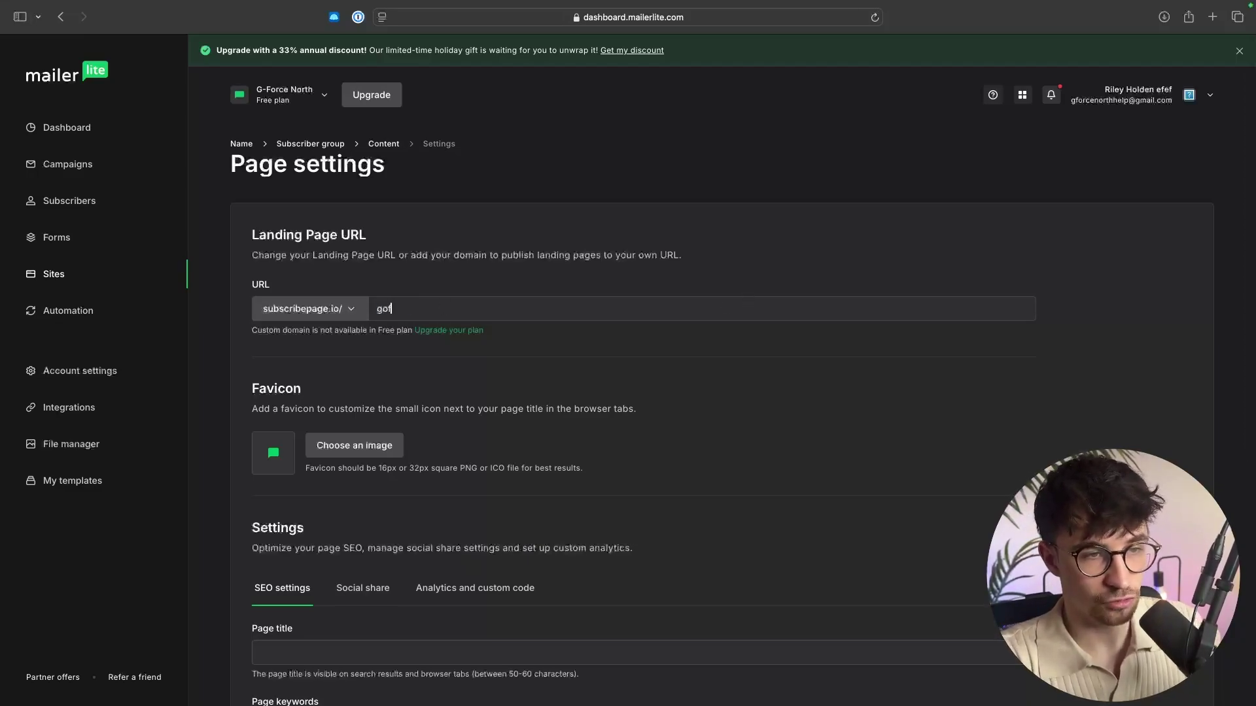
pyautogui.write('forcenorth')
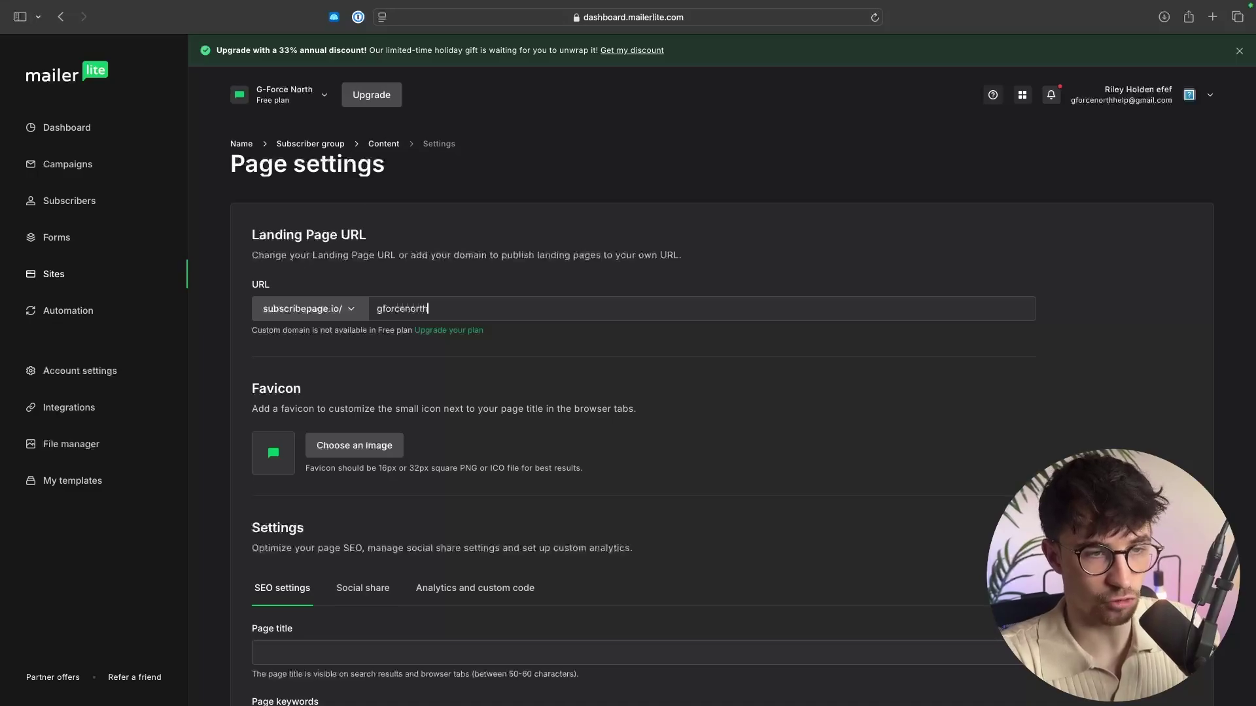
pyautogui.scroll(-6, 911, 338)
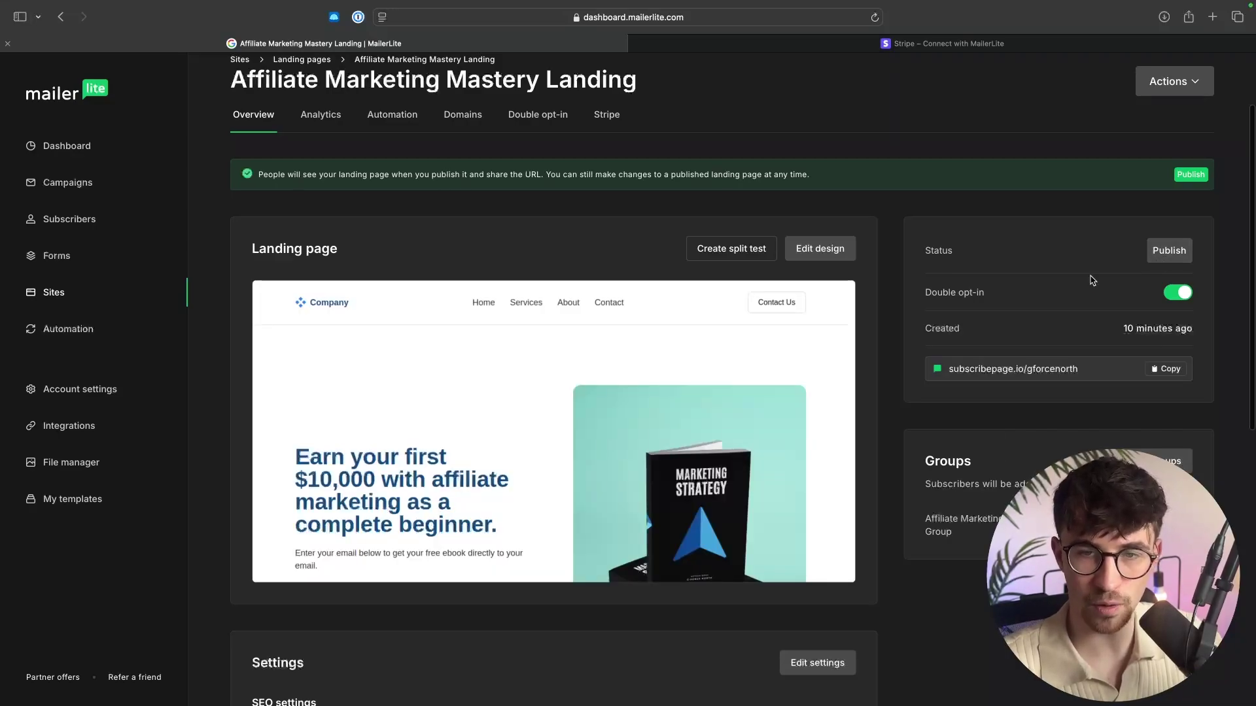
# Turn off double opt-in, publish the Affiliate Marketing Mastery Landing page, and copy its subscribepage.io/gforcenorth link.
pyautogui.tripleClick(947, 295)
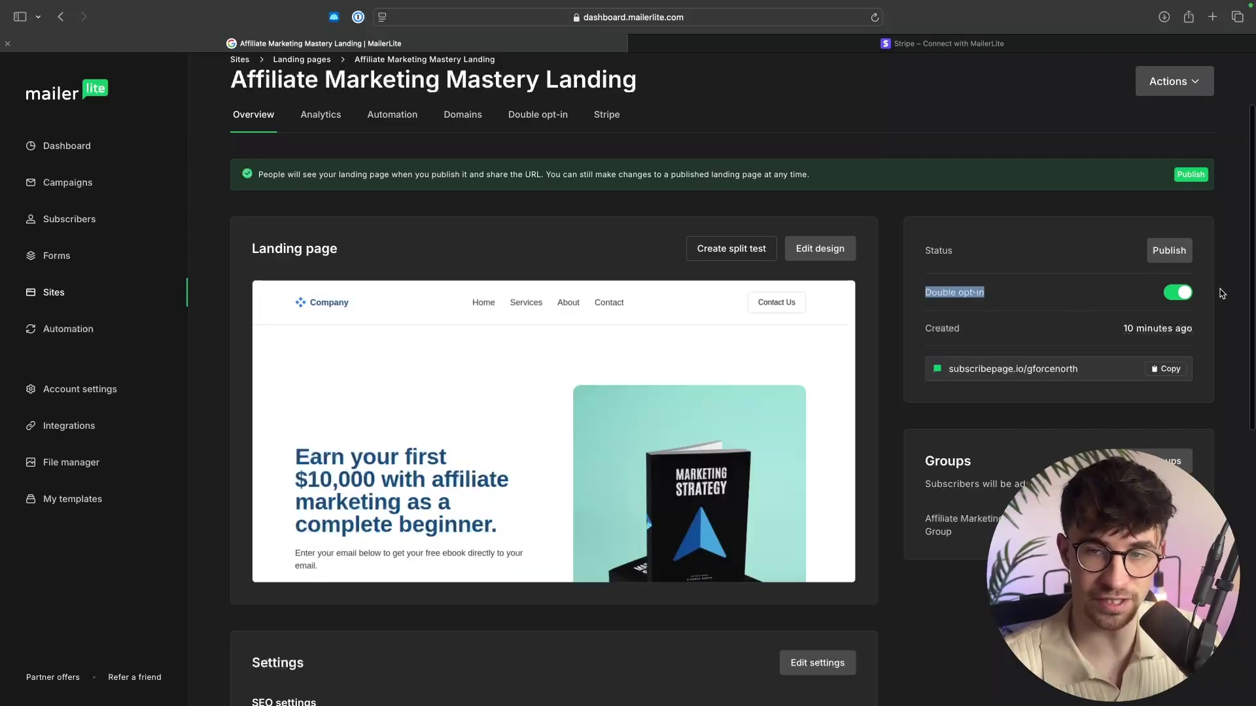
pyautogui.click(1191, 296)
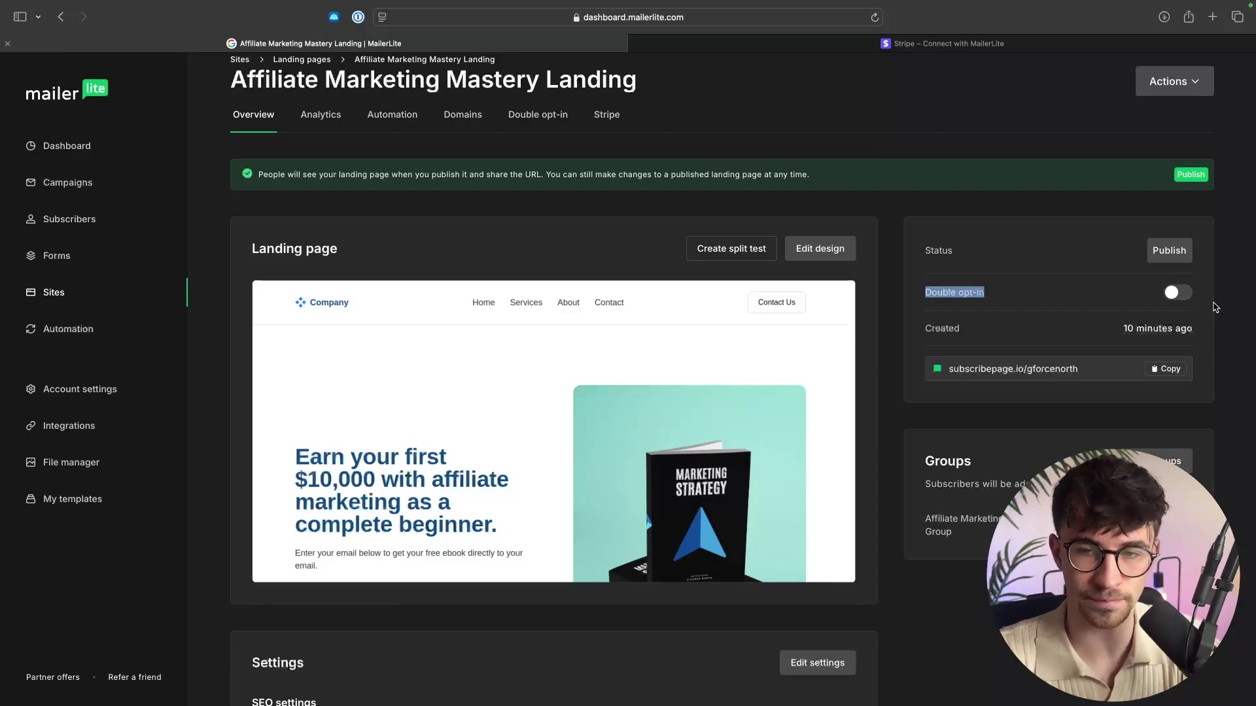
pyautogui.click(1169, 252)
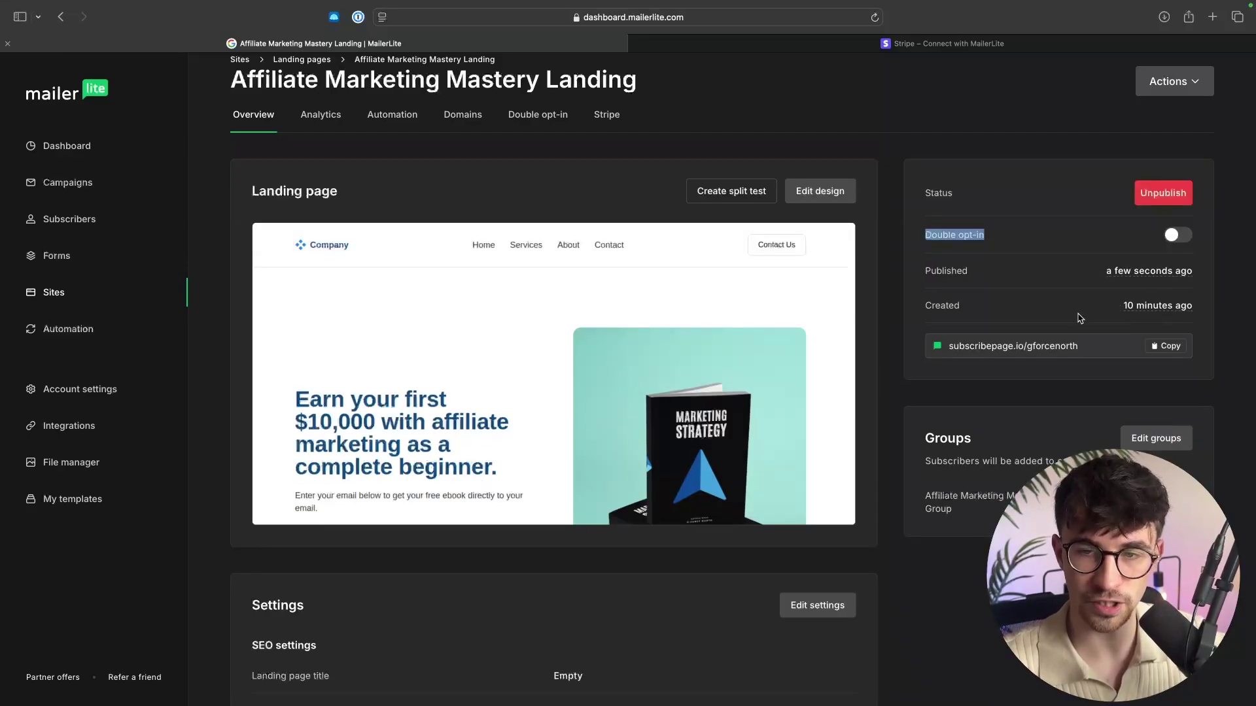
pyautogui.click(1177, 349)
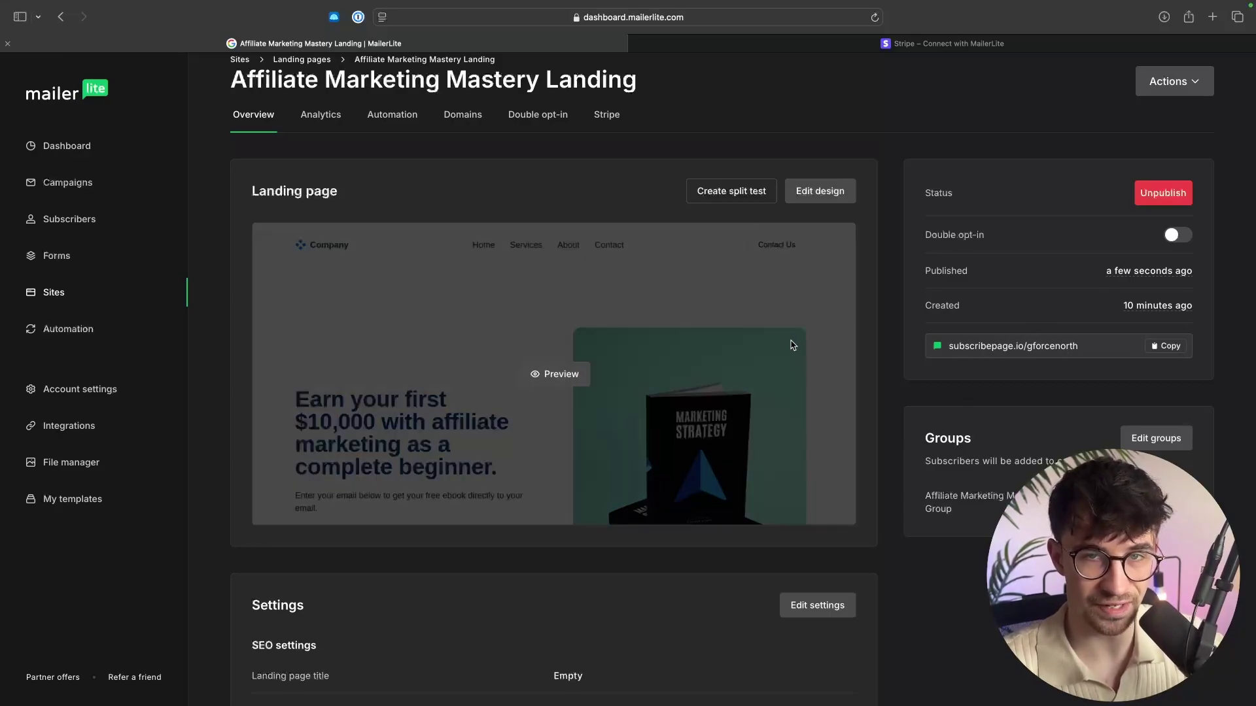
# Load the copied subscribepage.io/gforcenorth landing page in a new Safari tab.
pyautogui.moveTo(1214, 6)
pyautogui.click(1214, 32)
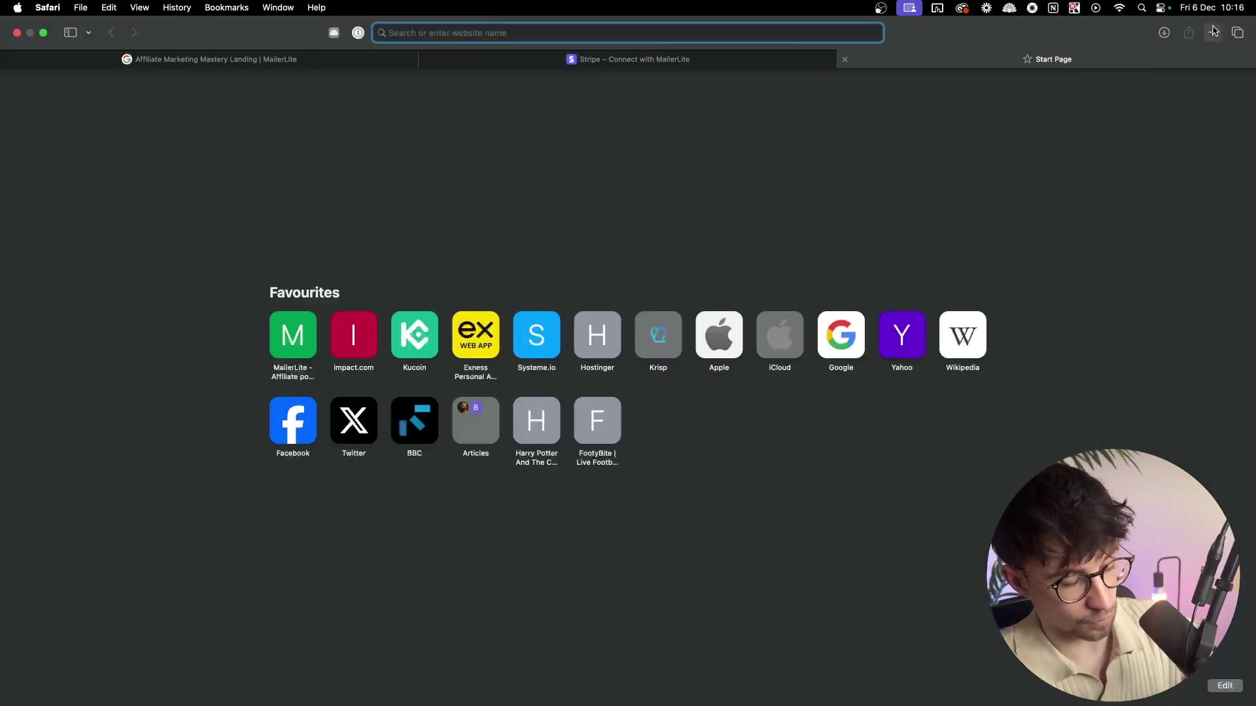
pyautogui.press('super+v')
pyautogui.press('Return')
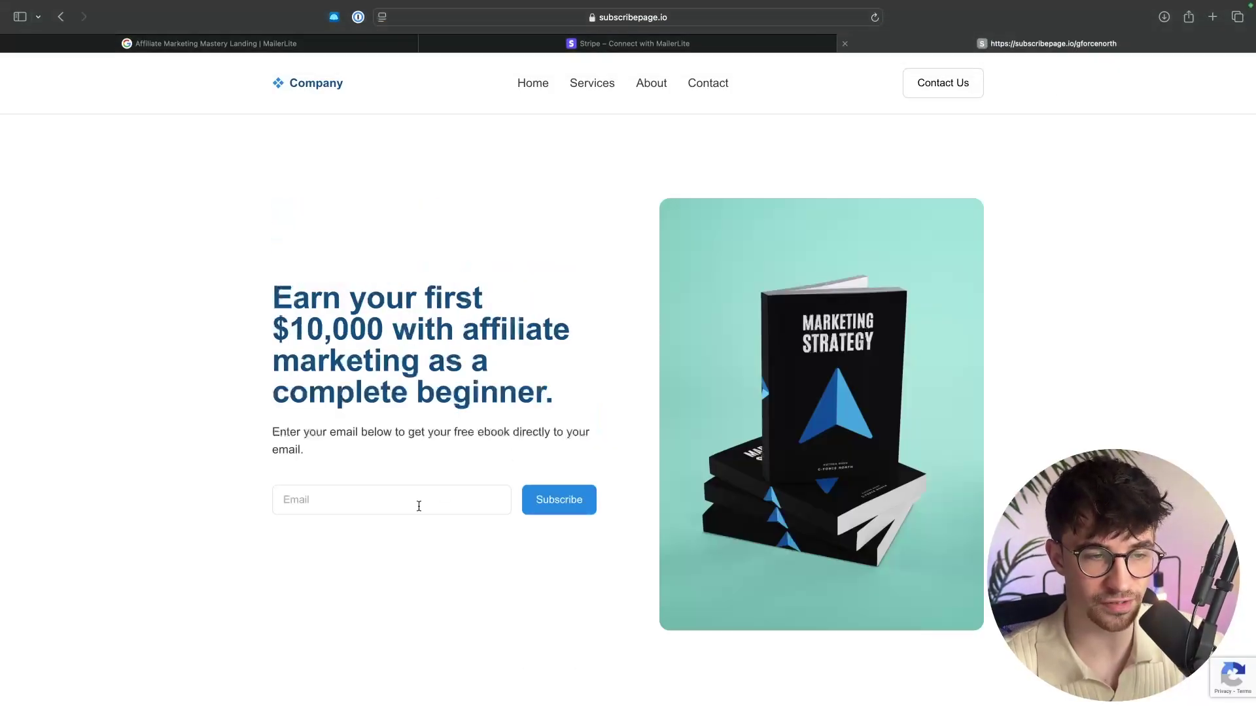
# Subscribe a test email address through the form, reach the US$1,999.00 Stripe checkout, and return to MailerLite.
pyautogui.click(352, 500)
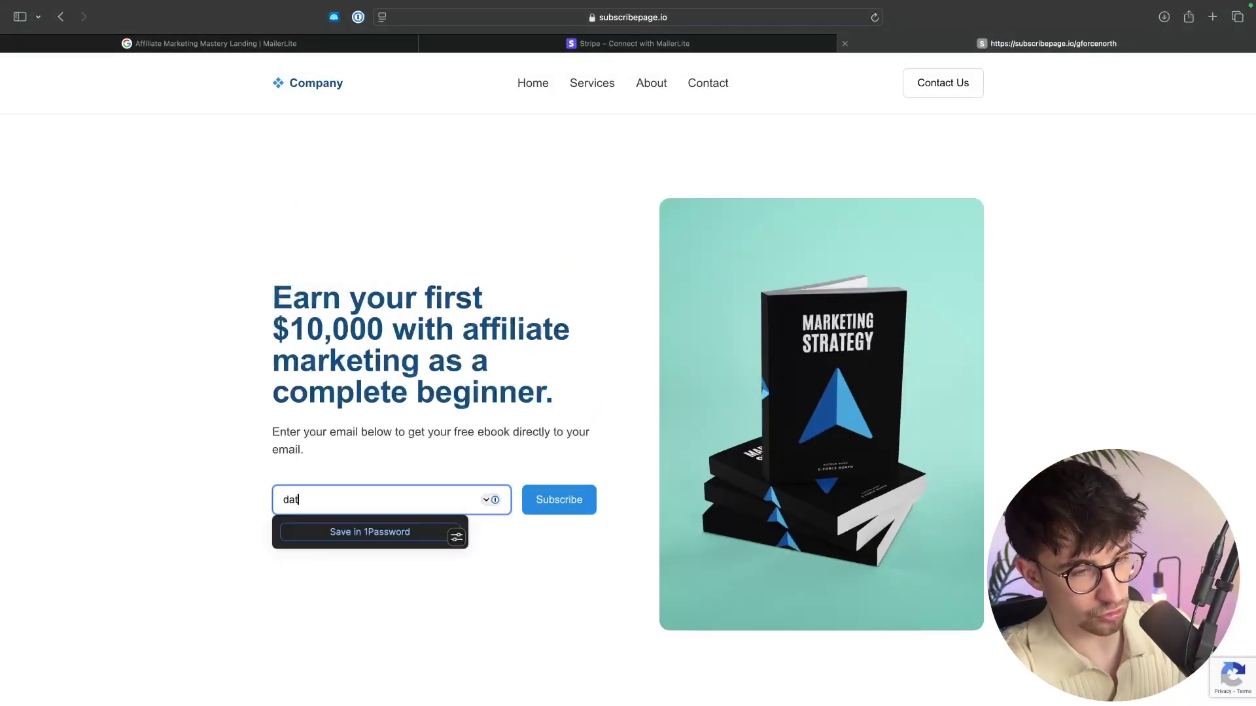
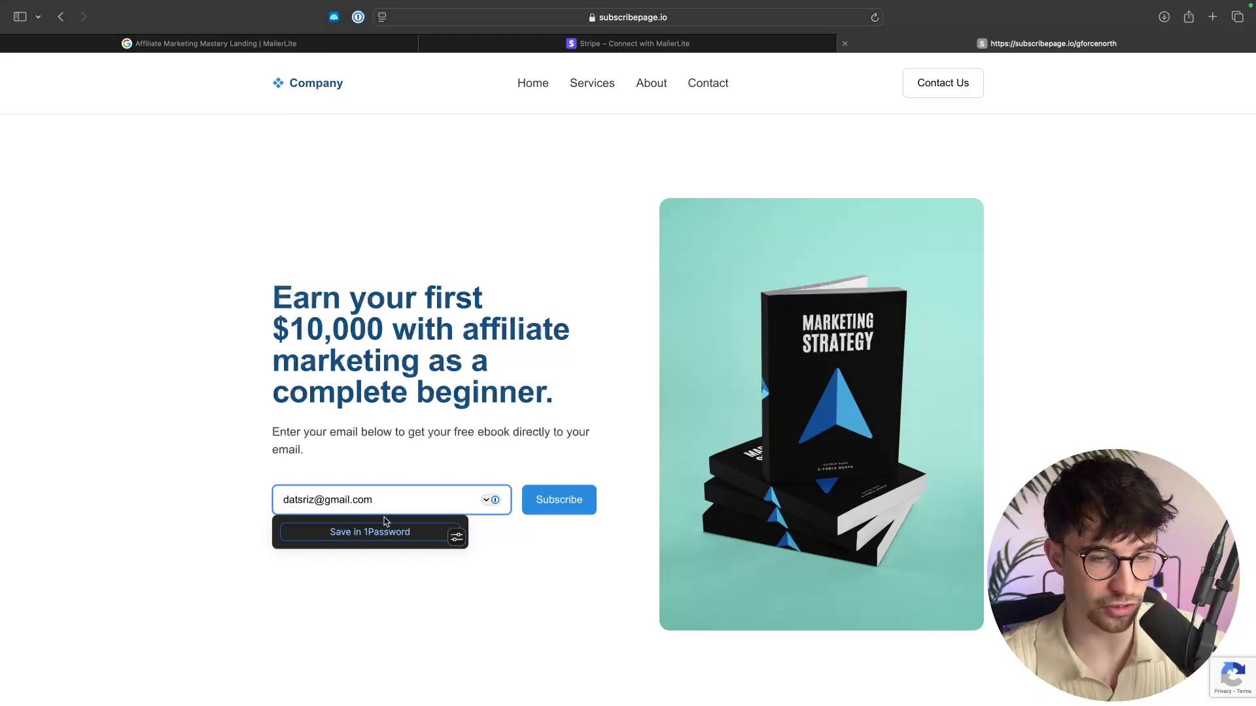
pyautogui.click(577, 500)
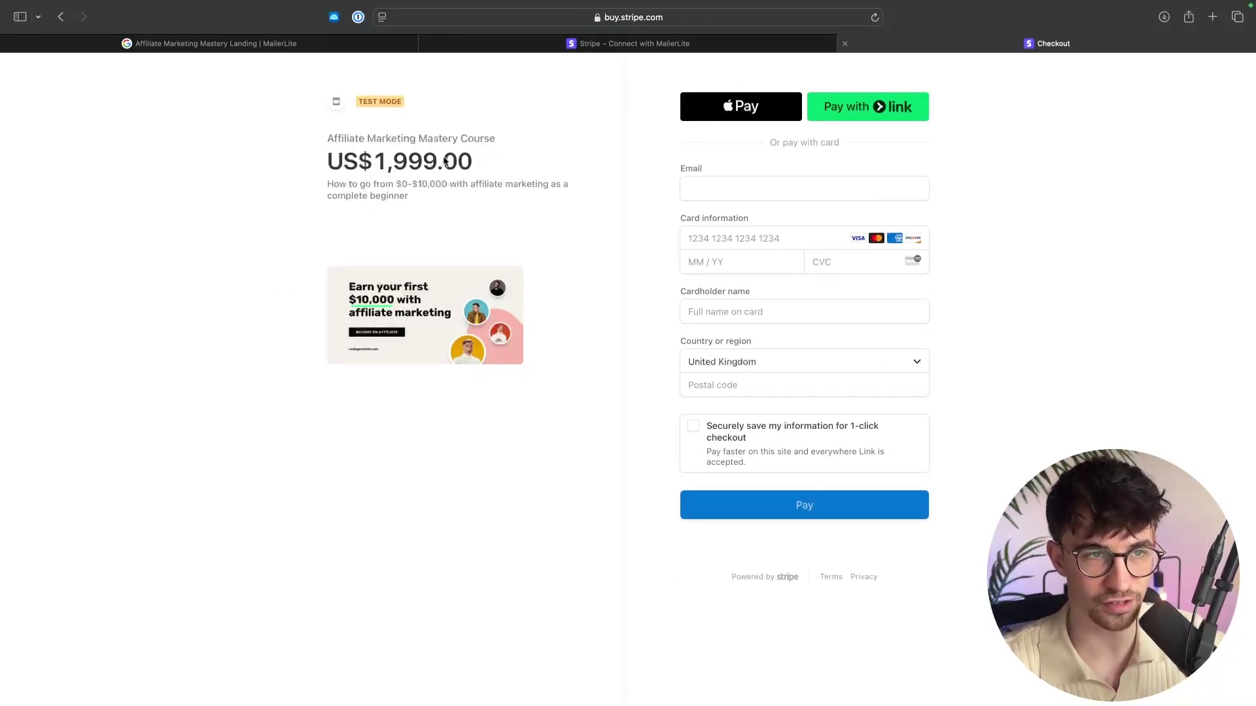
pyautogui.click(340, 44)
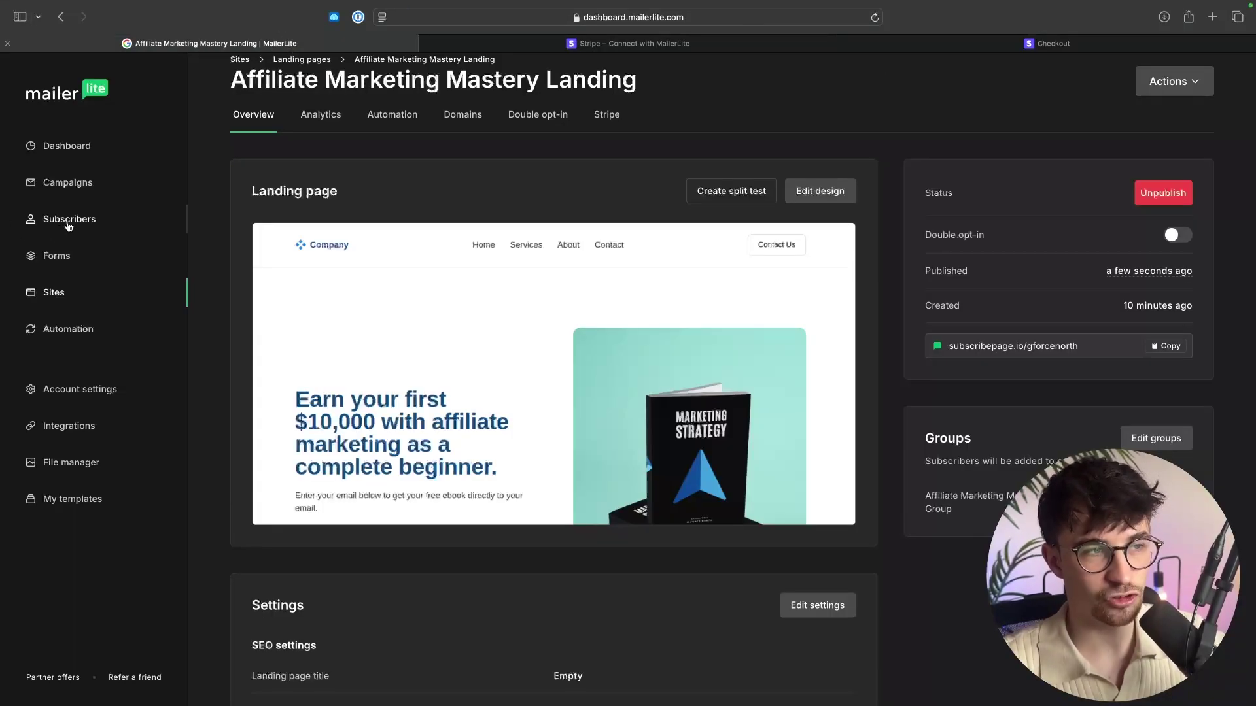
# Confirm the Subscribers list shows 3 active subscribers, including the new 2024-12-06 test signup.
pyautogui.click(42, 223)
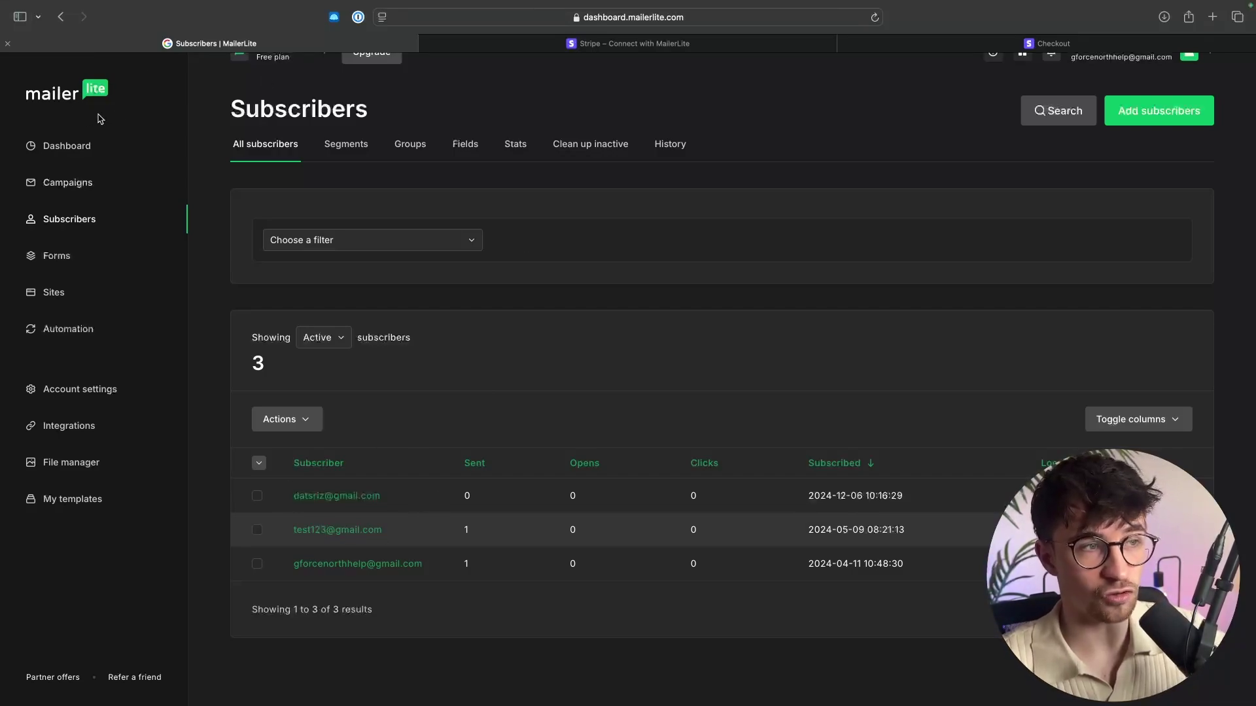
pyautogui.scroll(2, 497, 220)
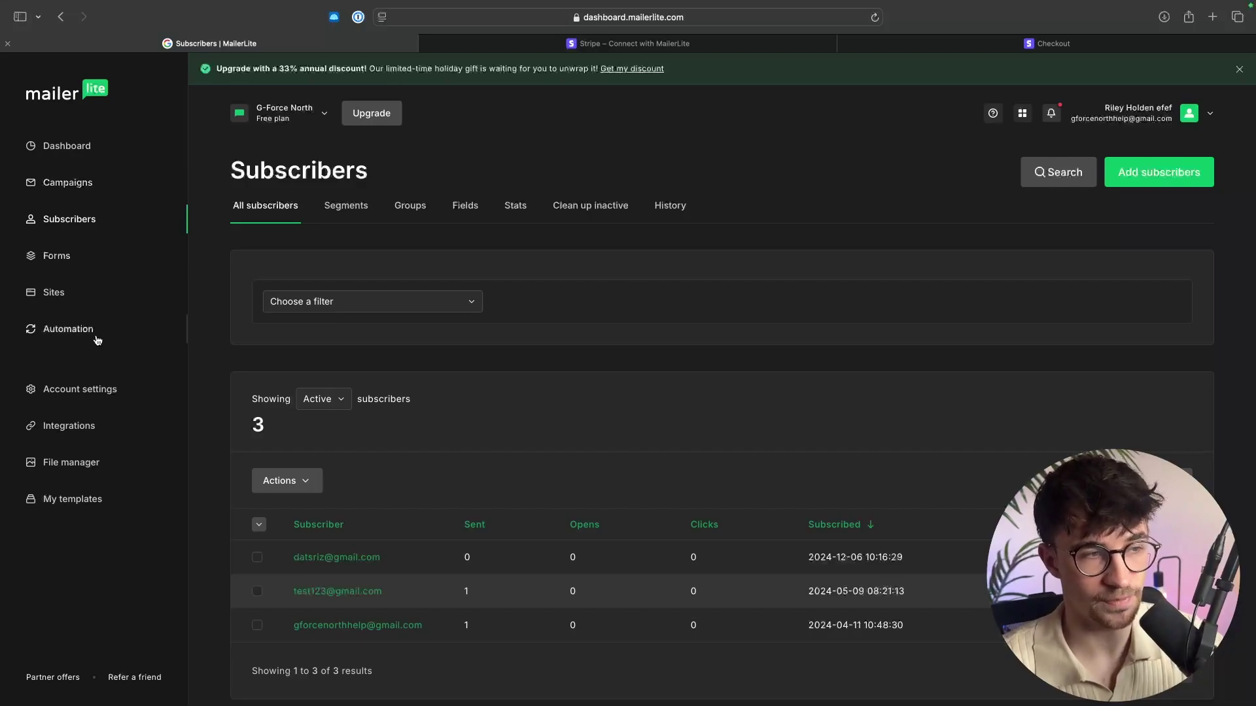
pyautogui.click(65, 330)
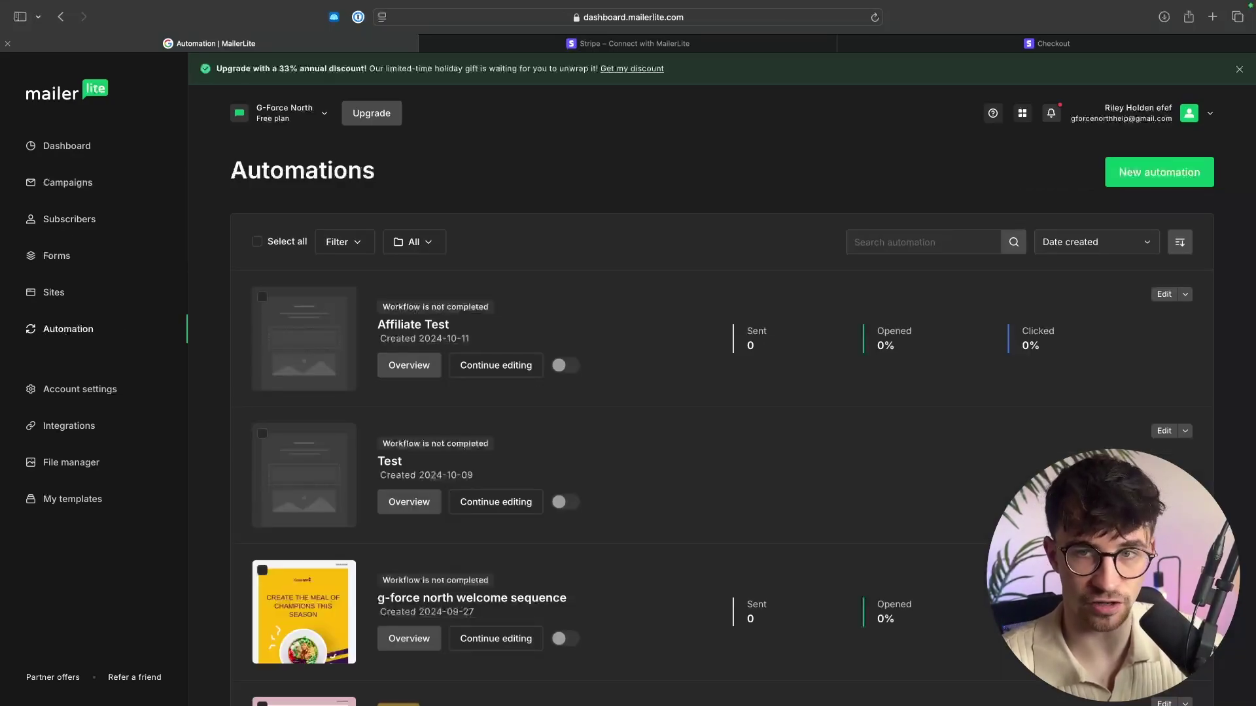
# Create a new automation from scratch named 'Affiliate Marketing Mastery Email Sequence'.
pyautogui.click(1146, 185)
pyautogui.scroll(-3, 688, 233)
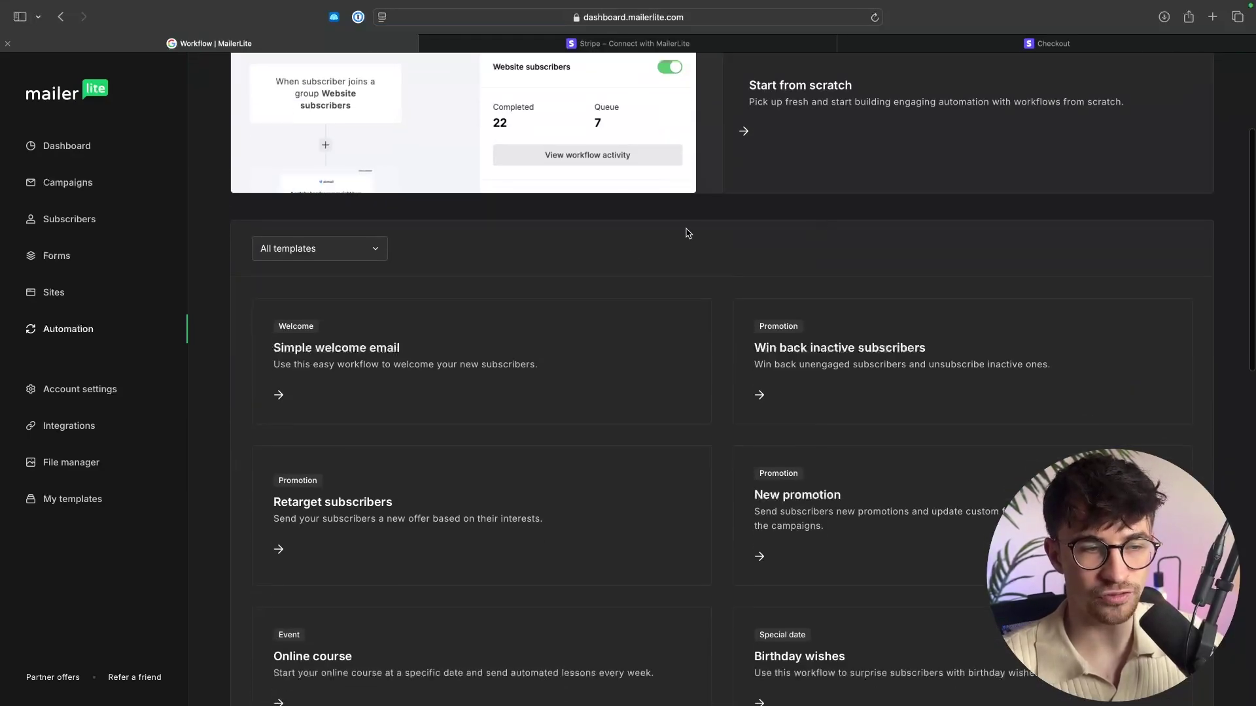
pyautogui.scroll(-3, 621, 281)
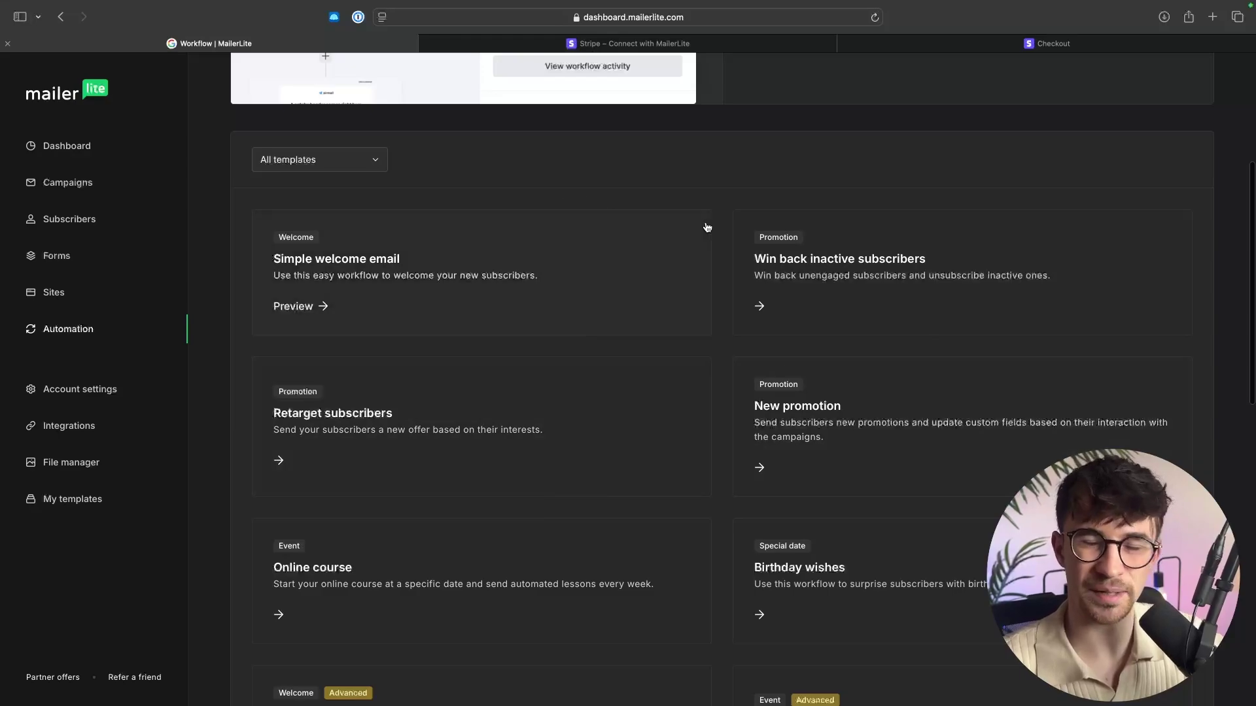
pyautogui.scroll(5, 708, 227)
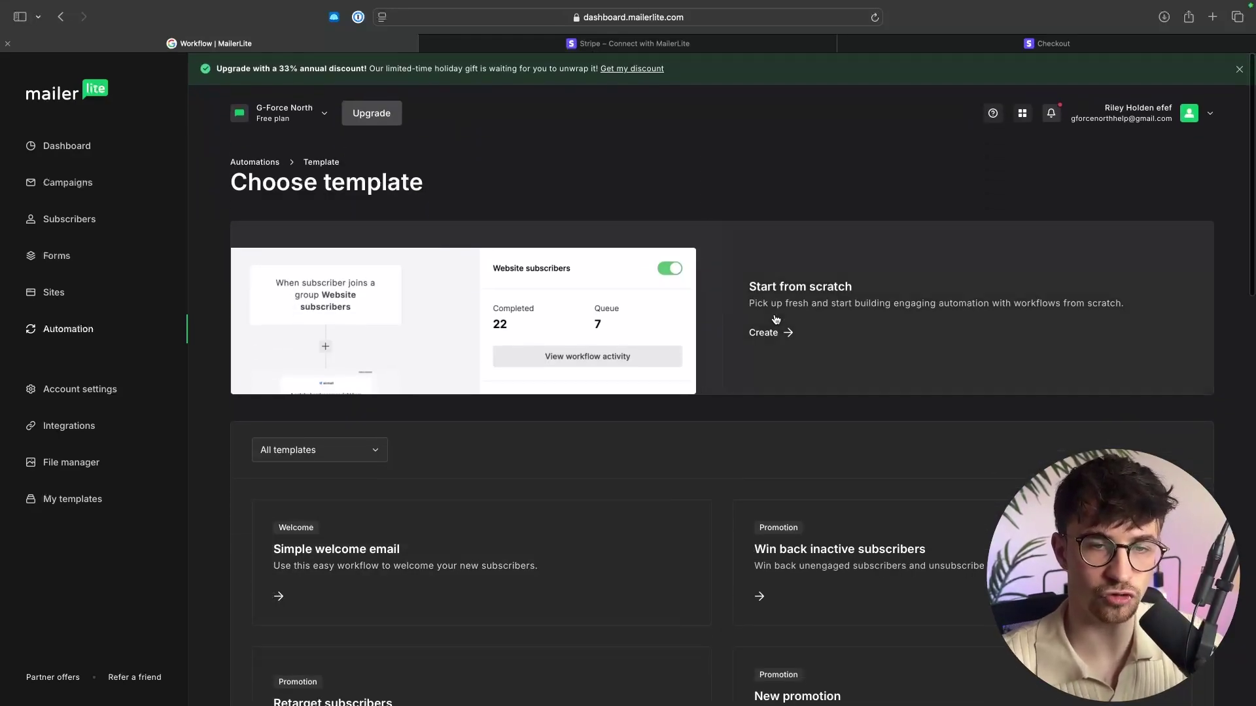
pyautogui.click(776, 319)
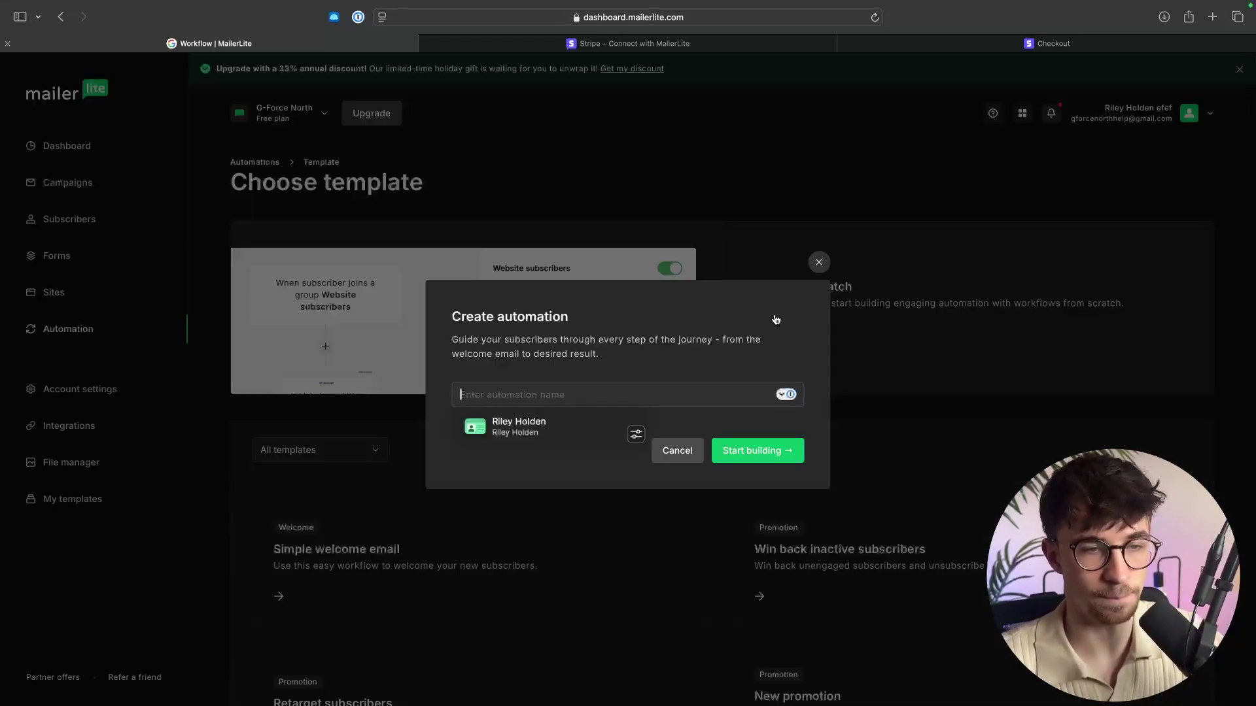
pyautogui.write('A')
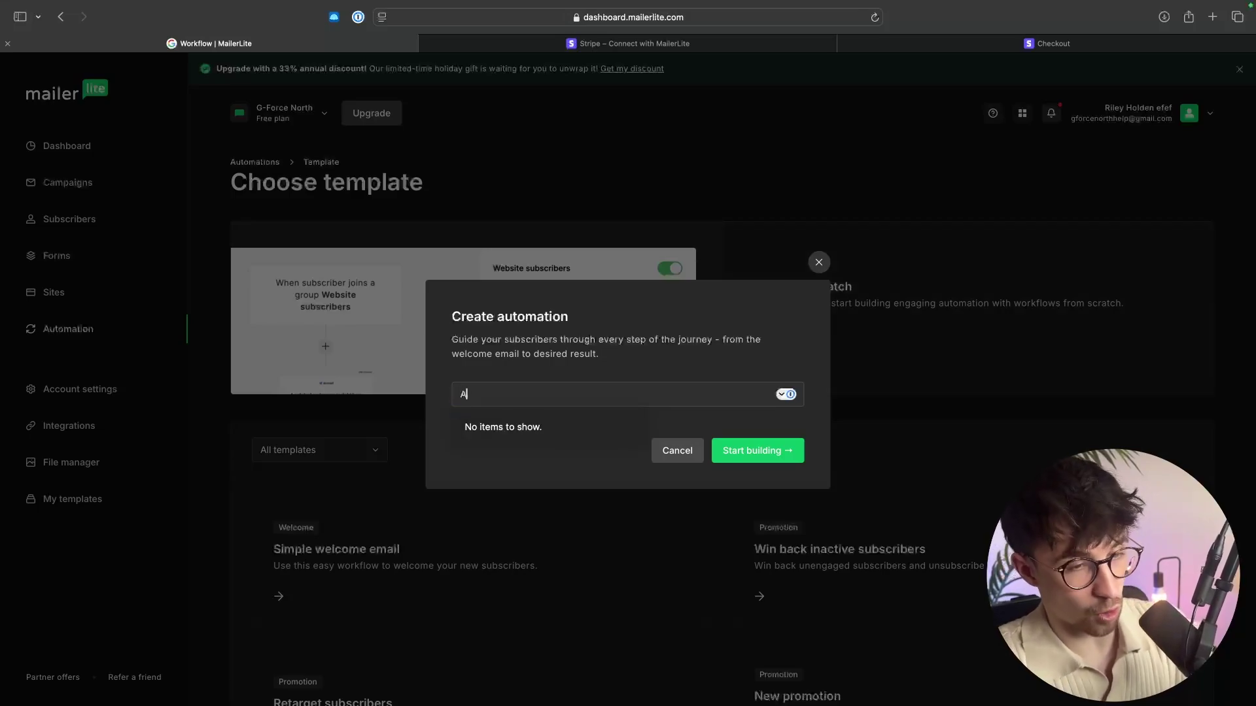
pyautogui.write('ffiliate Marketing Mastery Email Sequence')
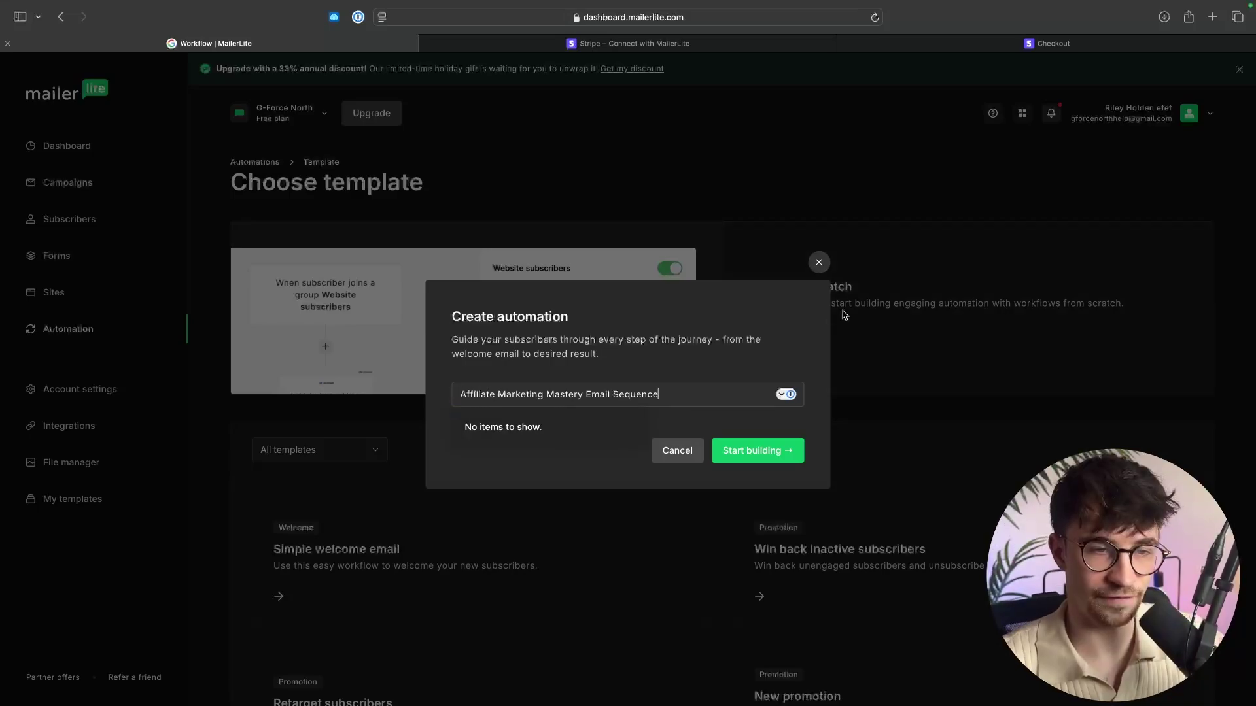
pyautogui.click(763, 458)
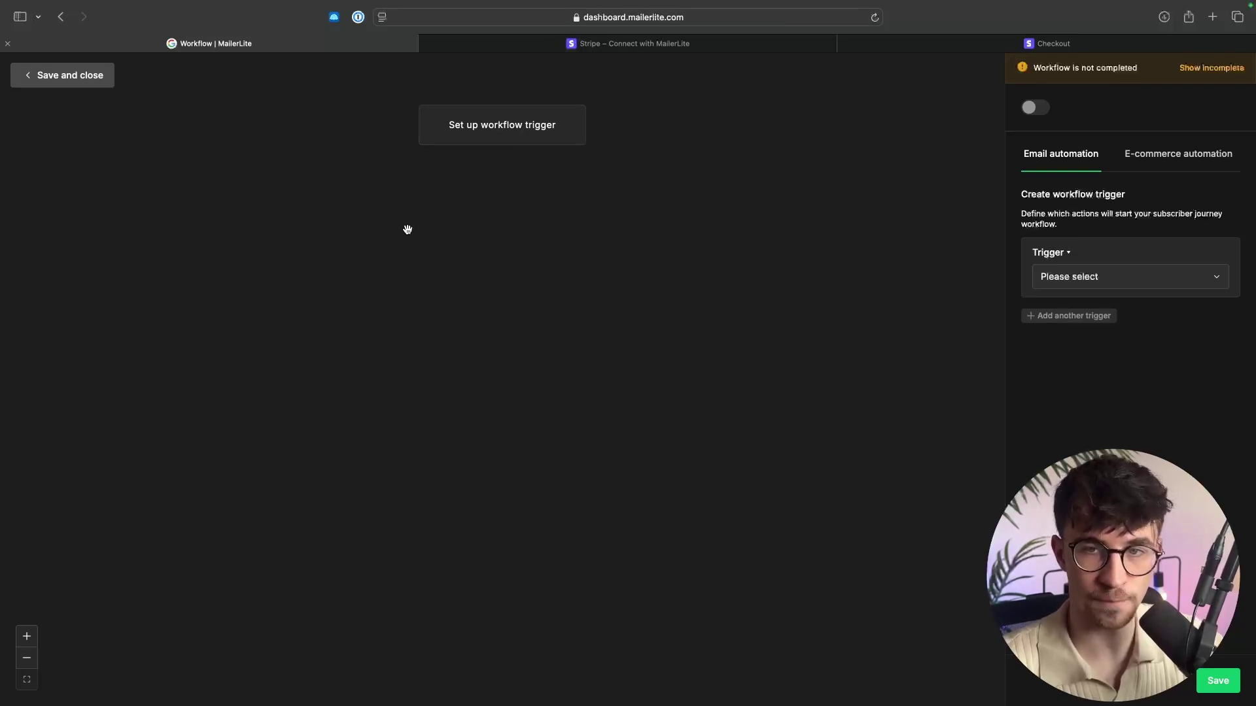
# Set the trigger to a subscriber joining Affiliate Marketing Mastery Group and save it.
pyautogui.click(1078, 278)
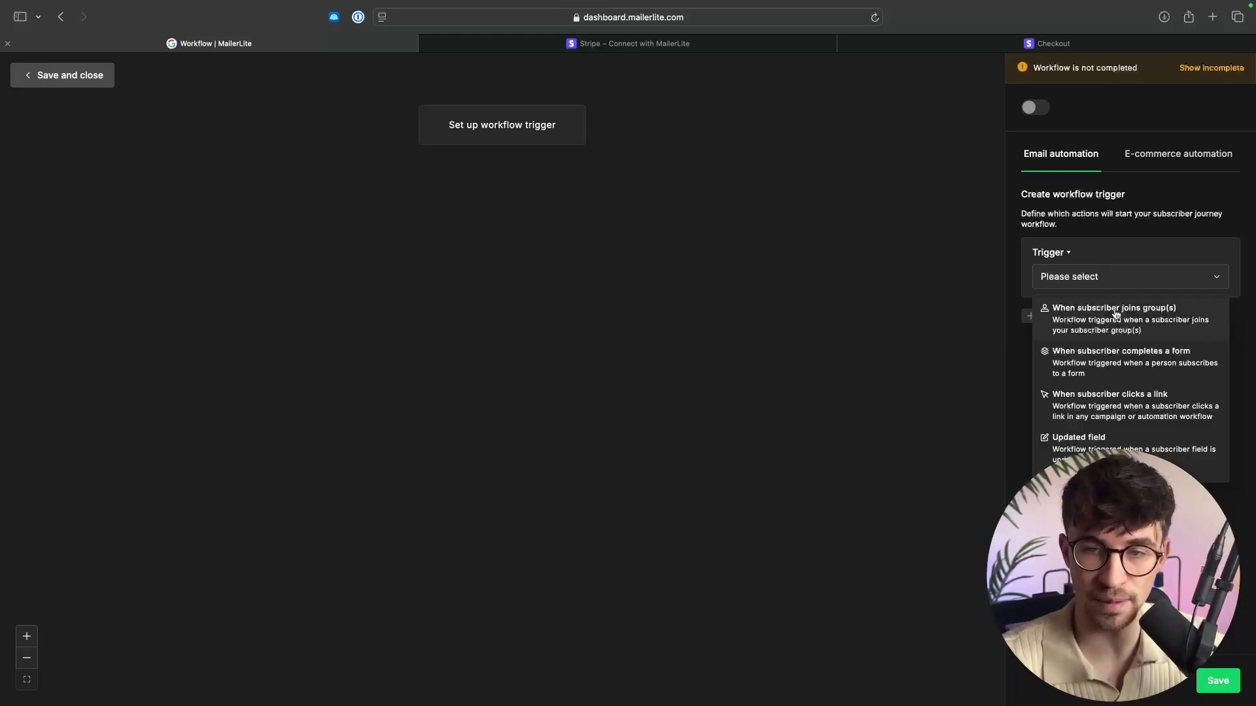
pyautogui.click(1148, 320)
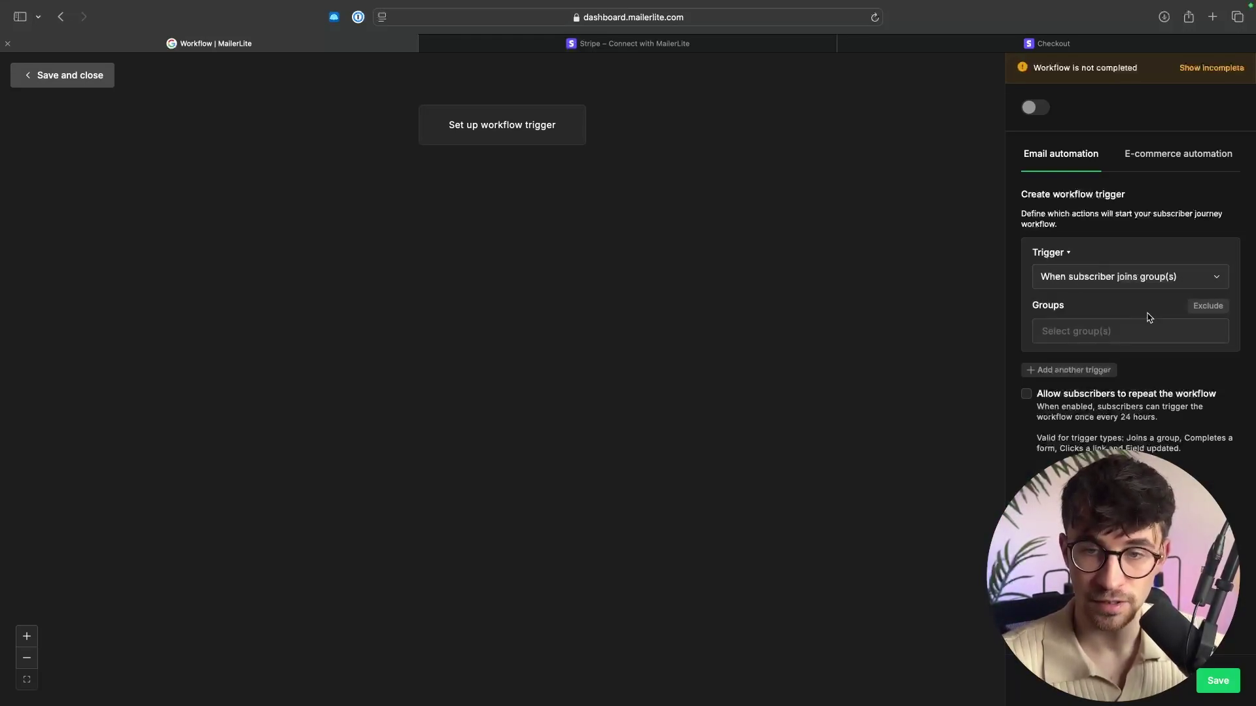
pyautogui.click(1105, 327)
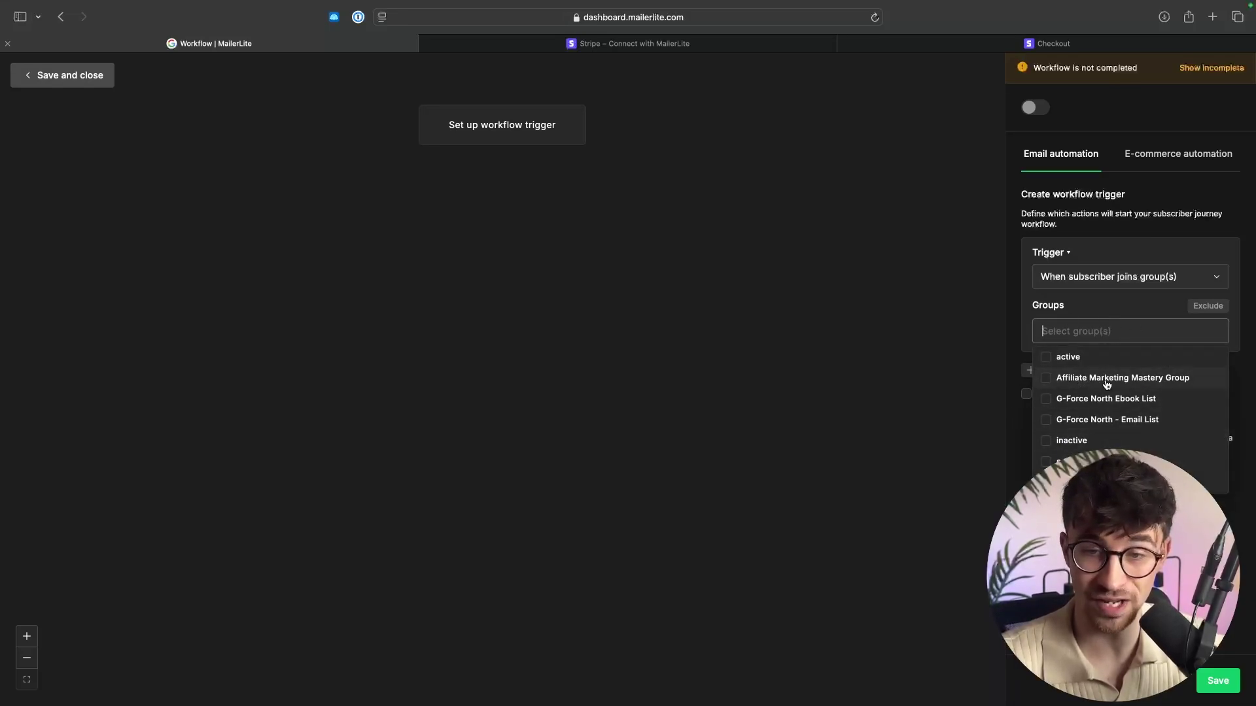
pyautogui.click(1158, 378)
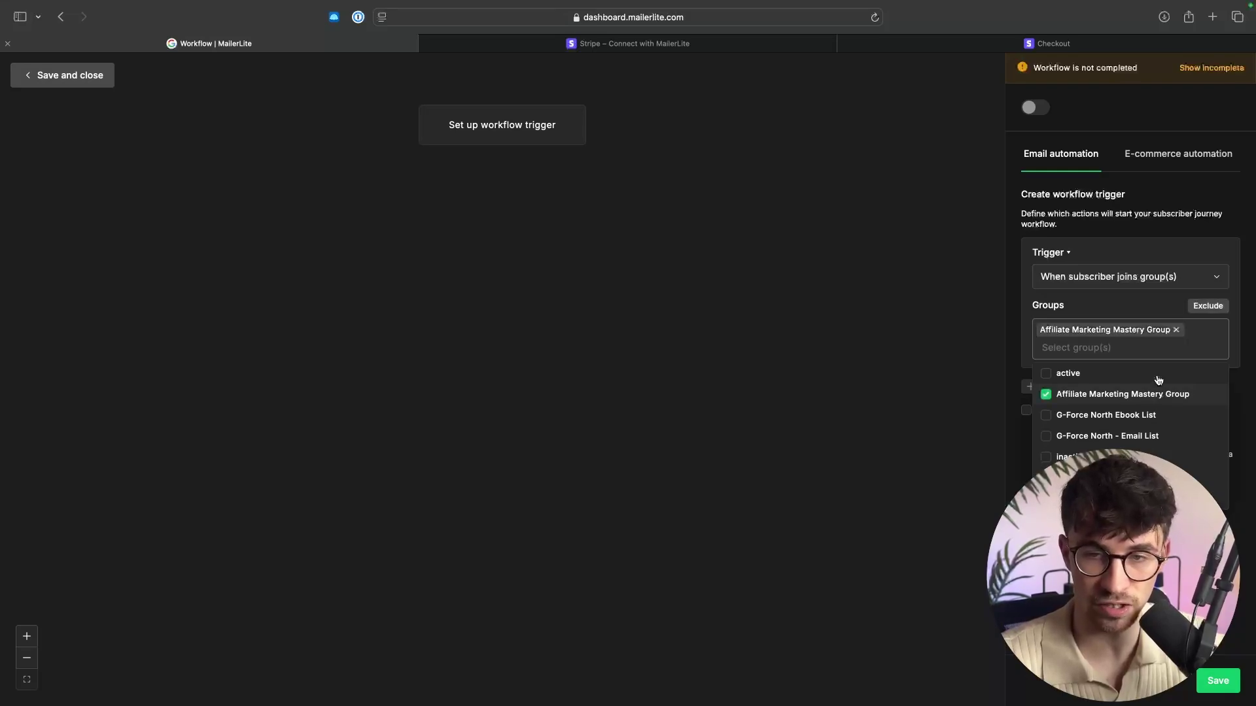
pyautogui.click(1254, 405)
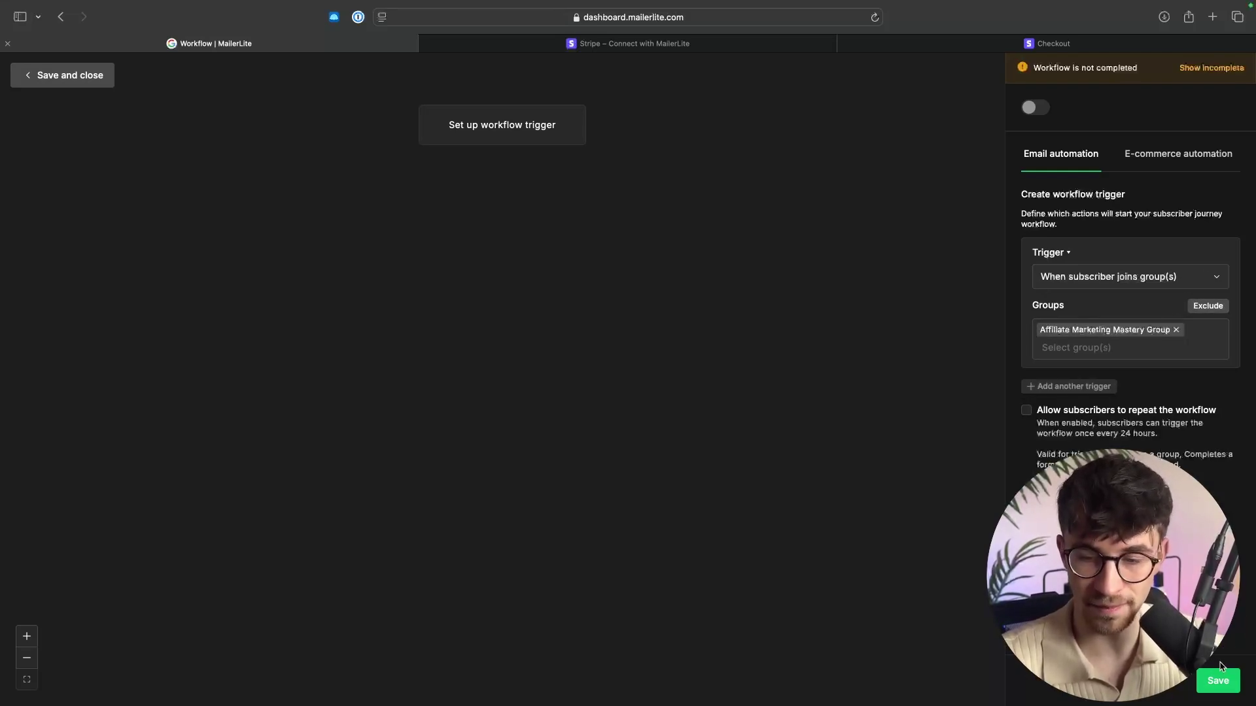
pyautogui.click(1218, 692)
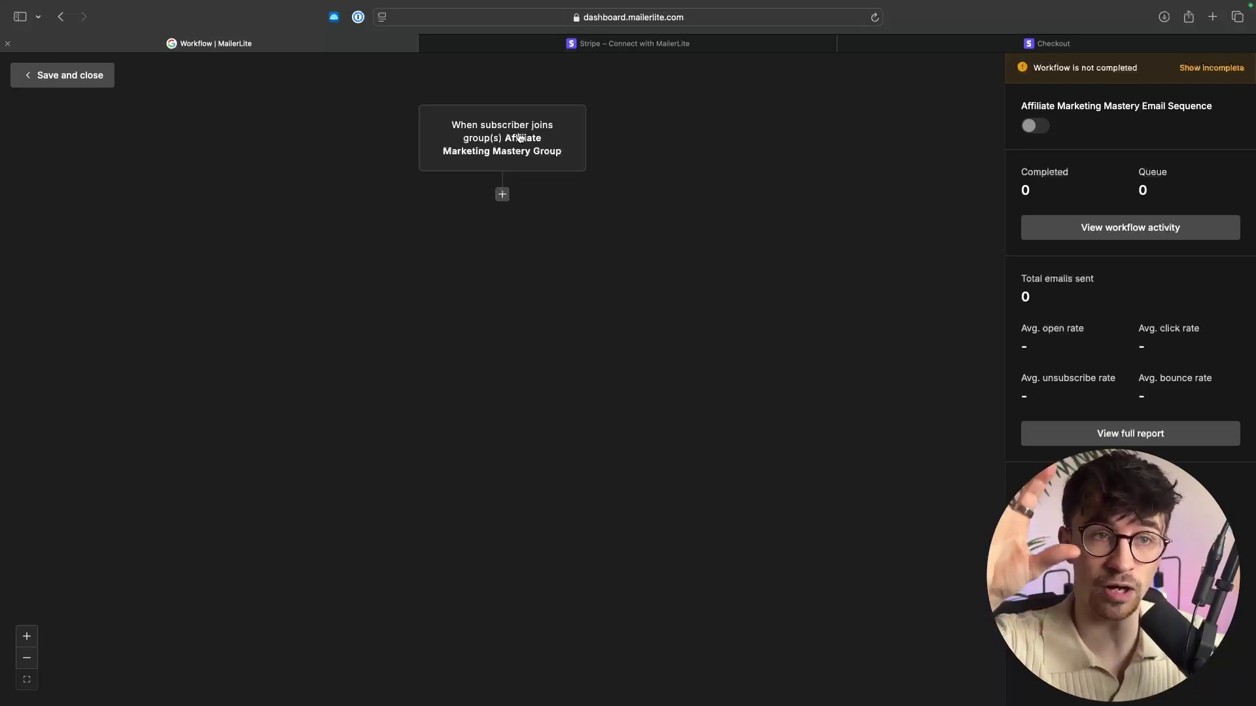
pyautogui.click(502, 195)
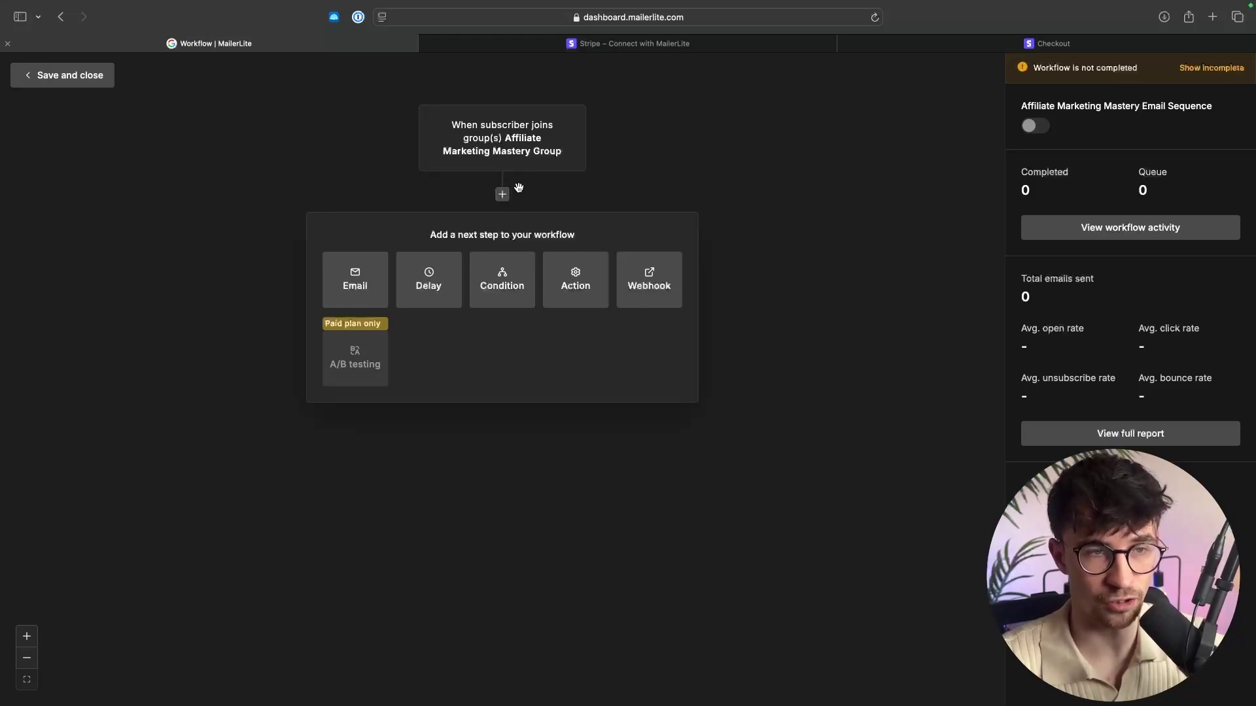
# Add an email step named Email 1 with subject 'Thanks for signing up' and begin its design.
pyautogui.click(352, 281)
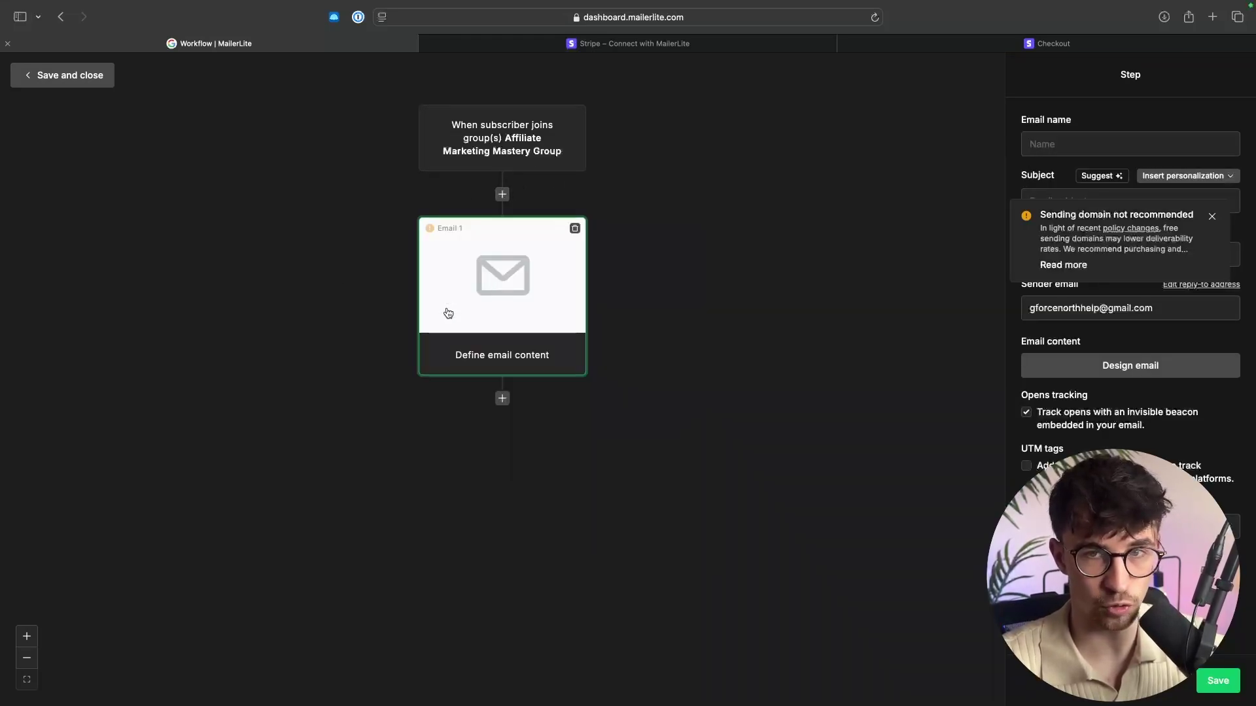
pyautogui.click(1063, 145)
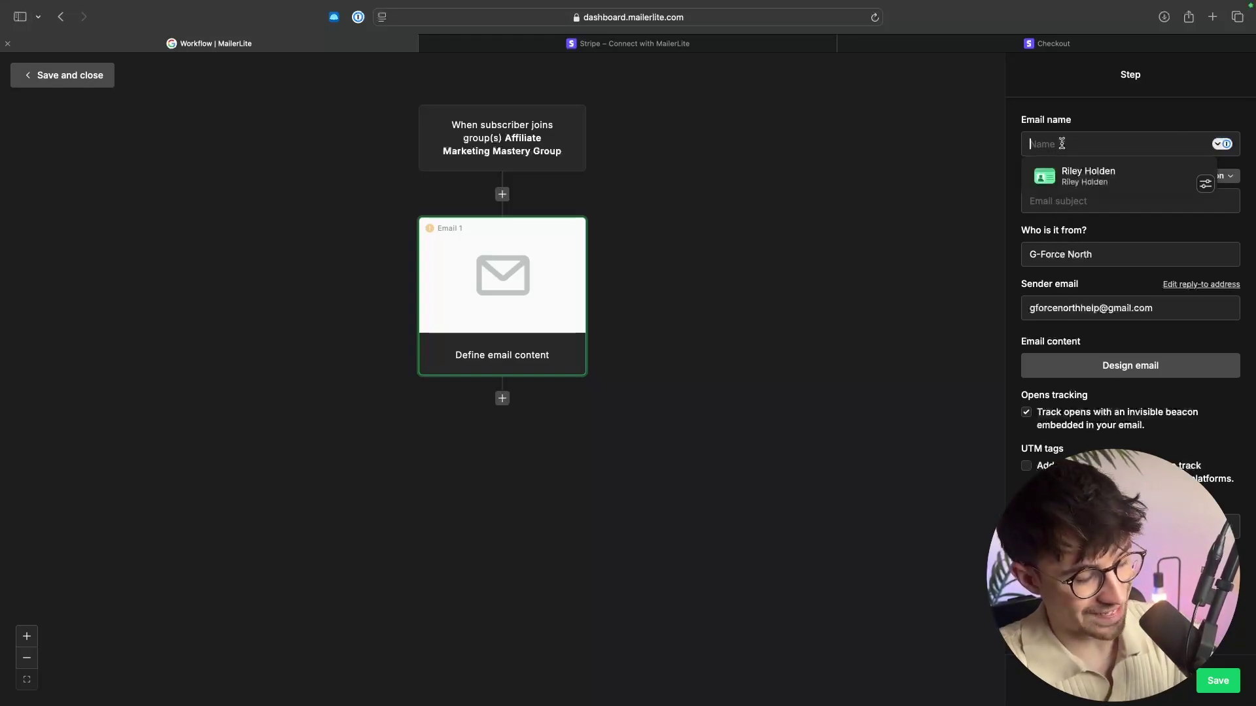
pyautogui.write('Email 1')
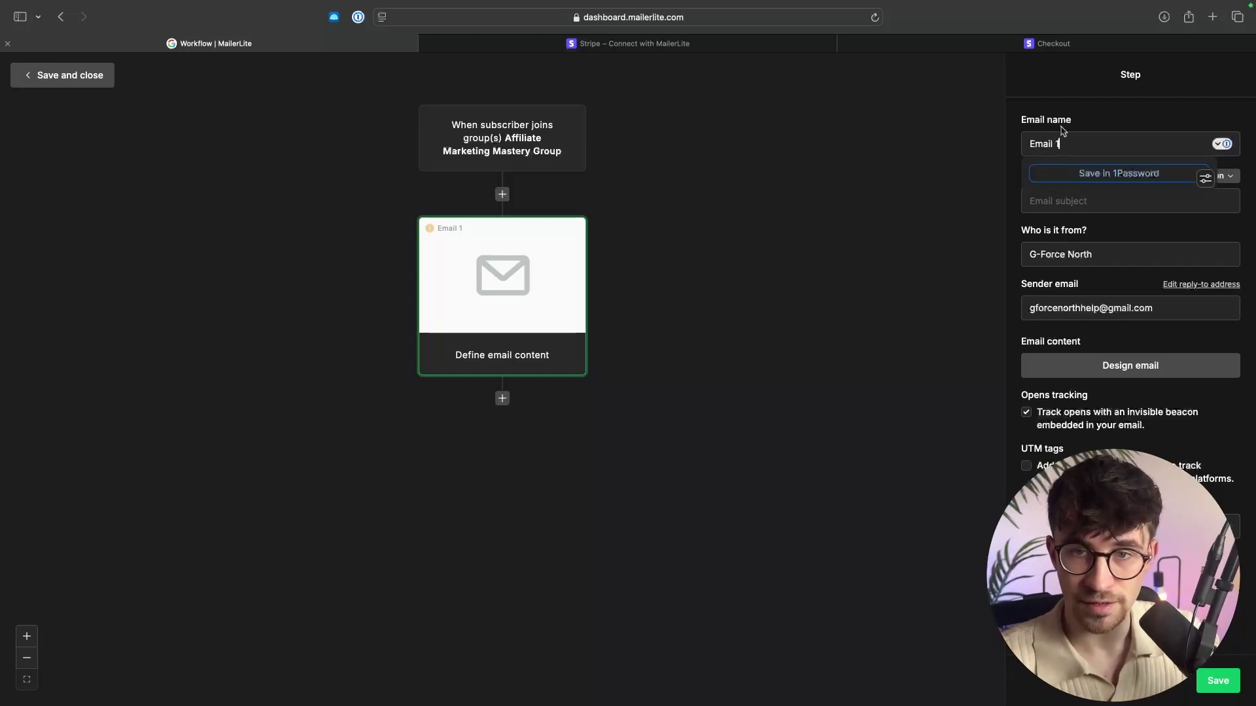
pyautogui.click(1057, 197)
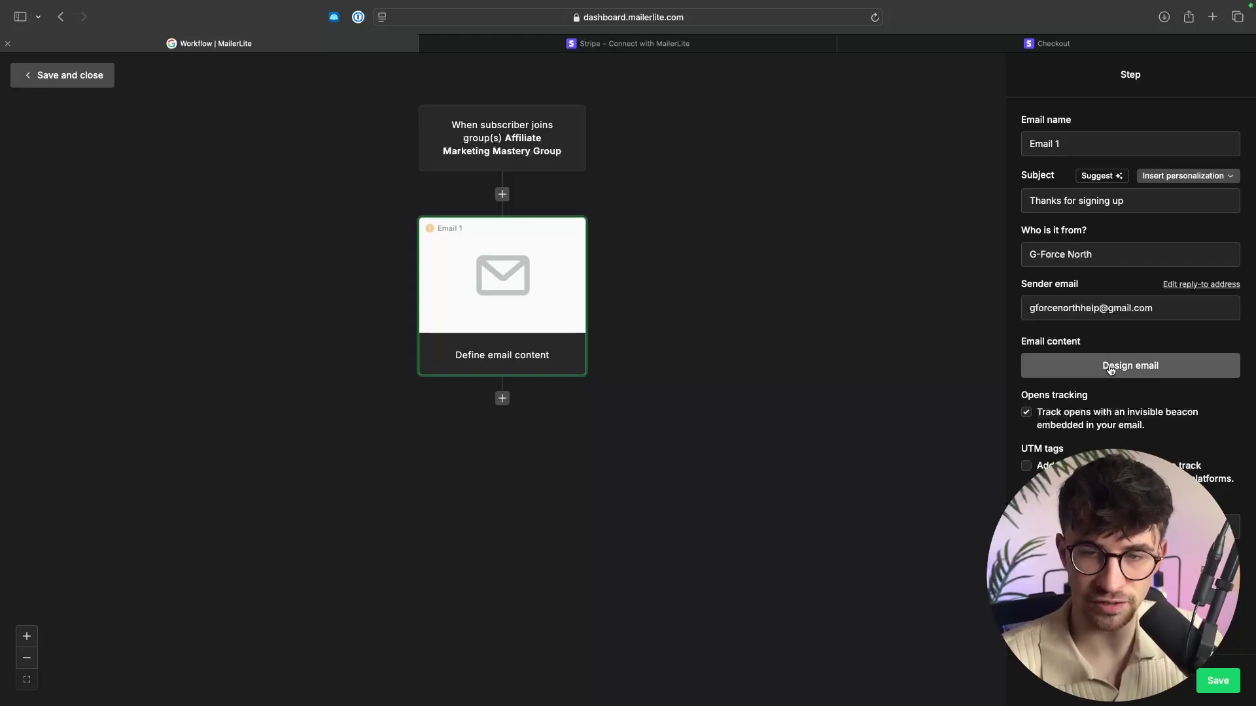
pyautogui.click(1144, 370)
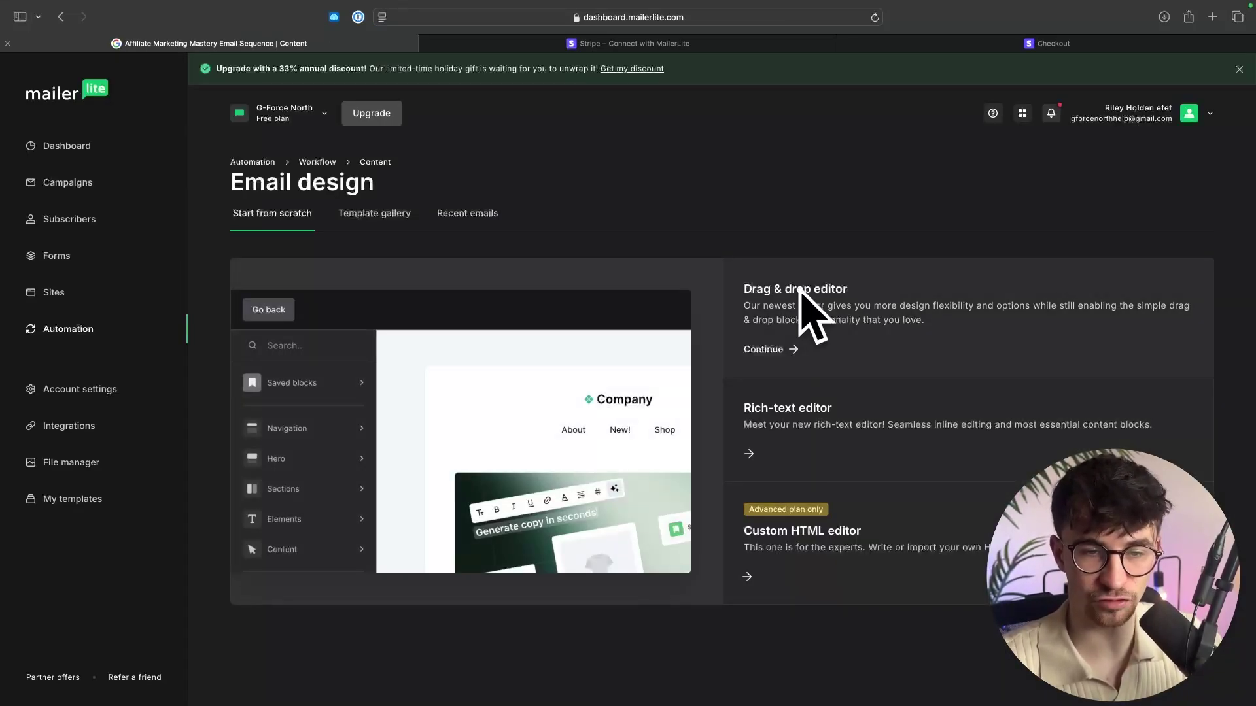
# Choose the rich-text editor for Email 1 and start the body with a 'Hey' greeting.
pyautogui.moveTo(797, 412)
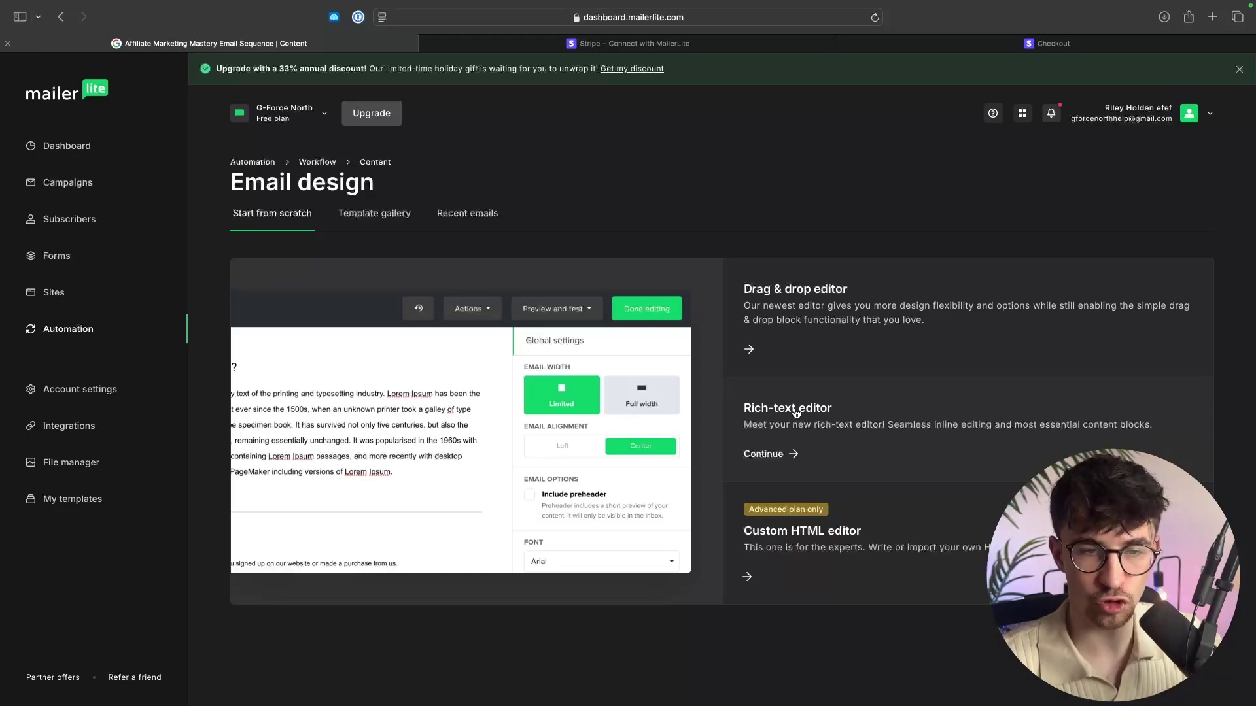
pyautogui.click(796, 412)
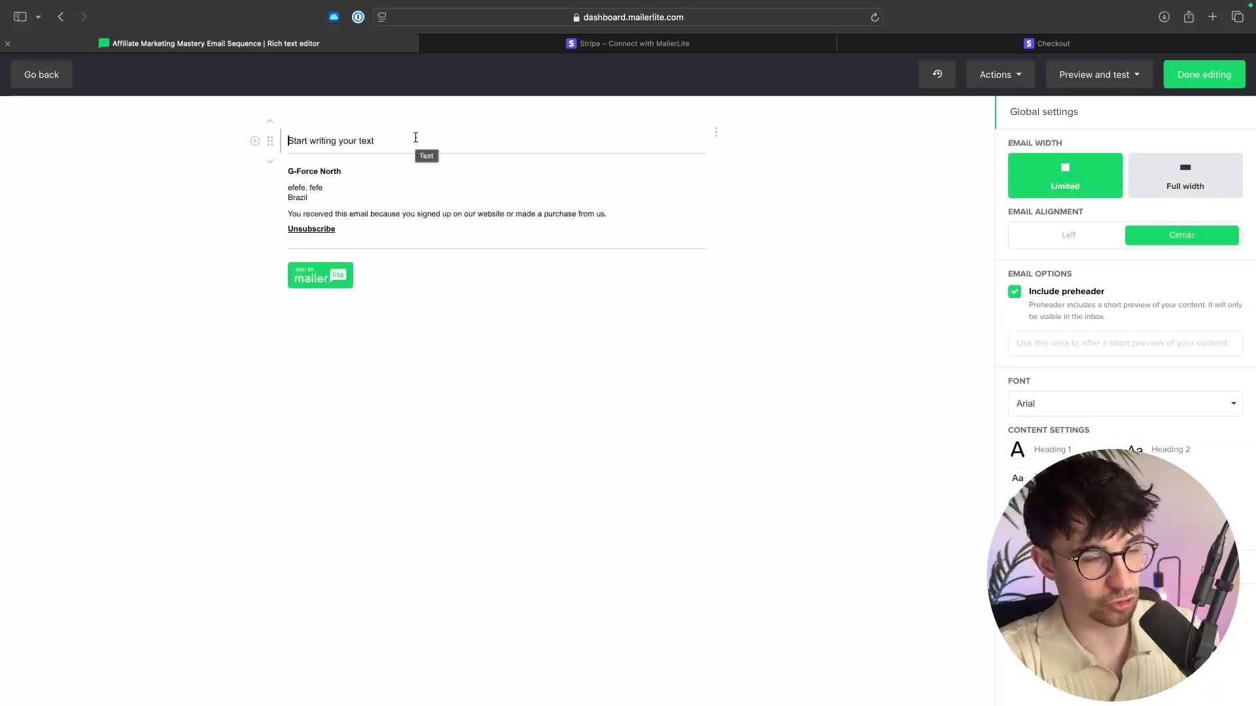
pyautogui.write('Hey')
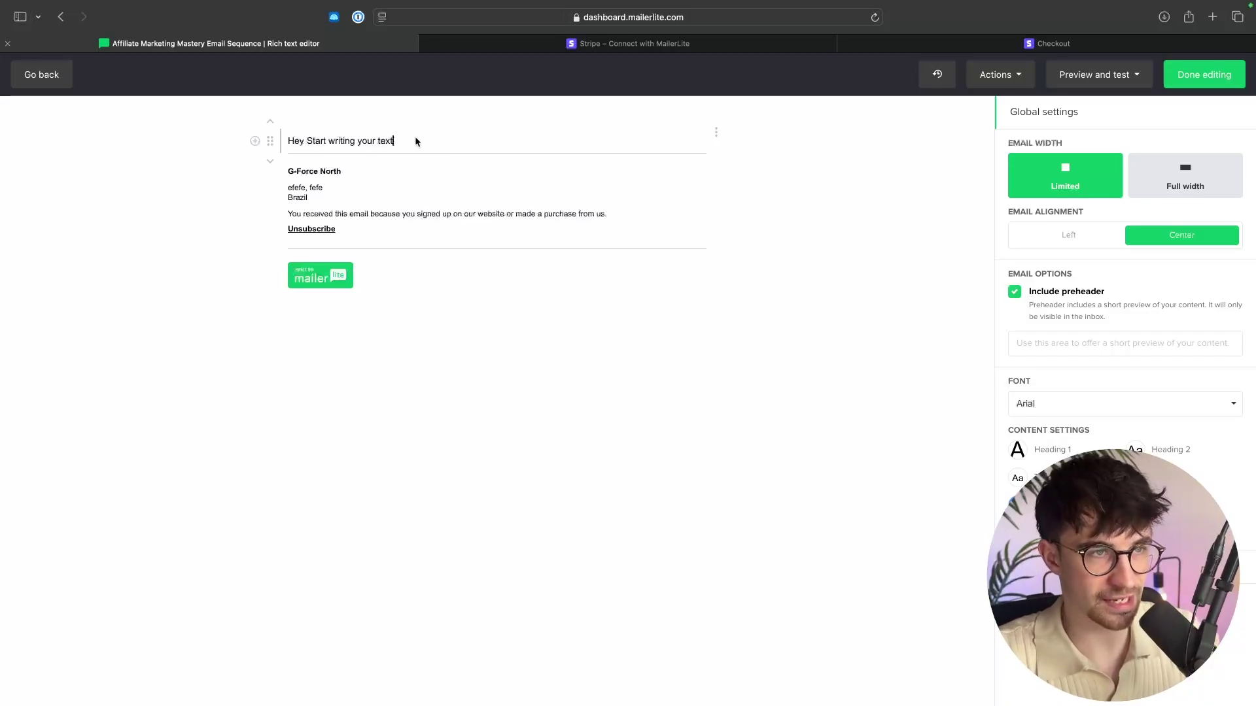
pyautogui.press('BackSpace')
pyautogui.press('BackSpace')
pyautogui.press('Return')
# Type three placeholder body lines and select the 'Click here for access' line.
pyautogui.write('feogelkrgnrg')
pyautogui.press('Return')
pyautogui.write('erangkjren')
pyautogui.press('Return')
pyautogui.write('erjkngk')
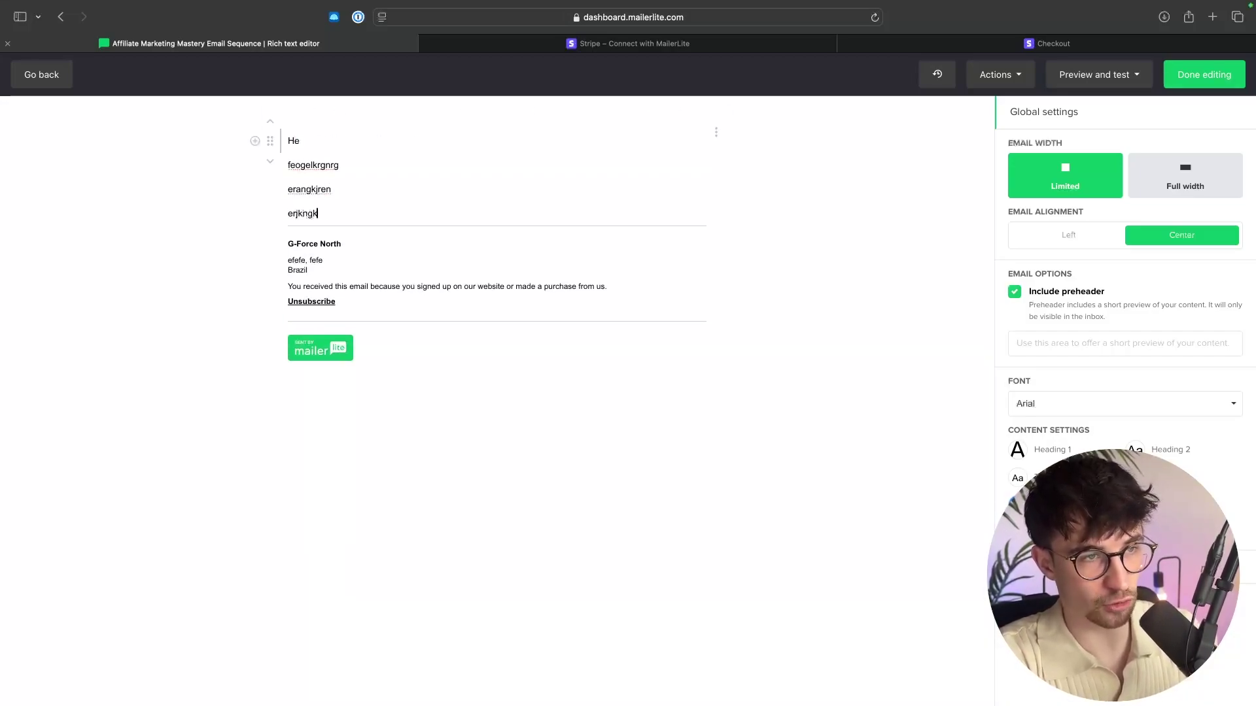
pyautogui.write('jreng')
pyautogui.press('Return')
pyautogui.press('Return')
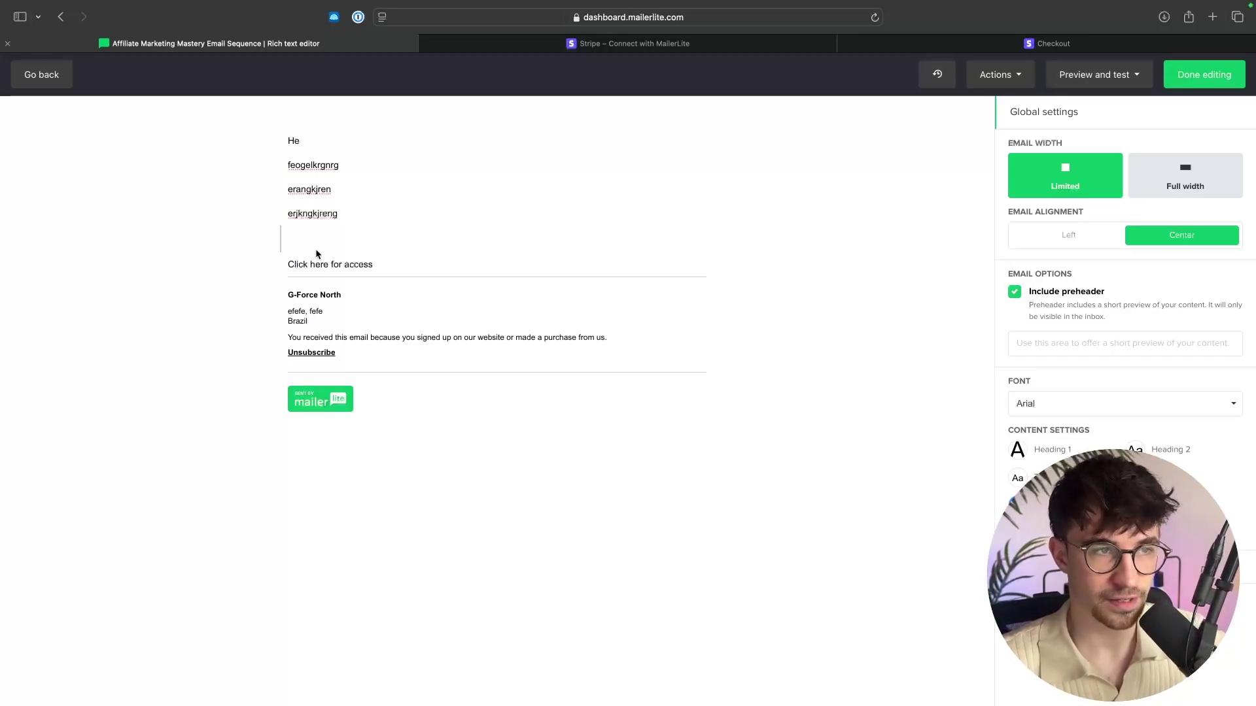
pyautogui.moveTo(410, 265); pyautogui.dragTo(282, 261)
pyautogui.click(386, 264)
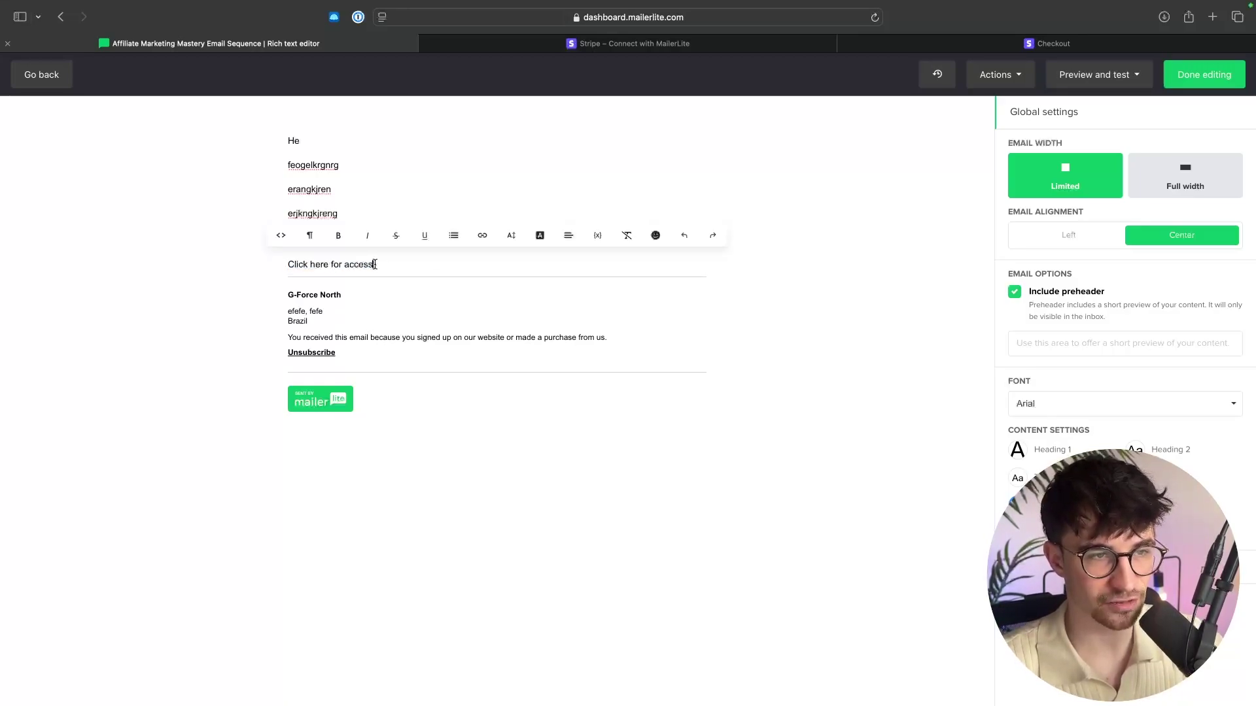
pyautogui.moveTo(375, 264); pyautogui.dragTo(280, 262)
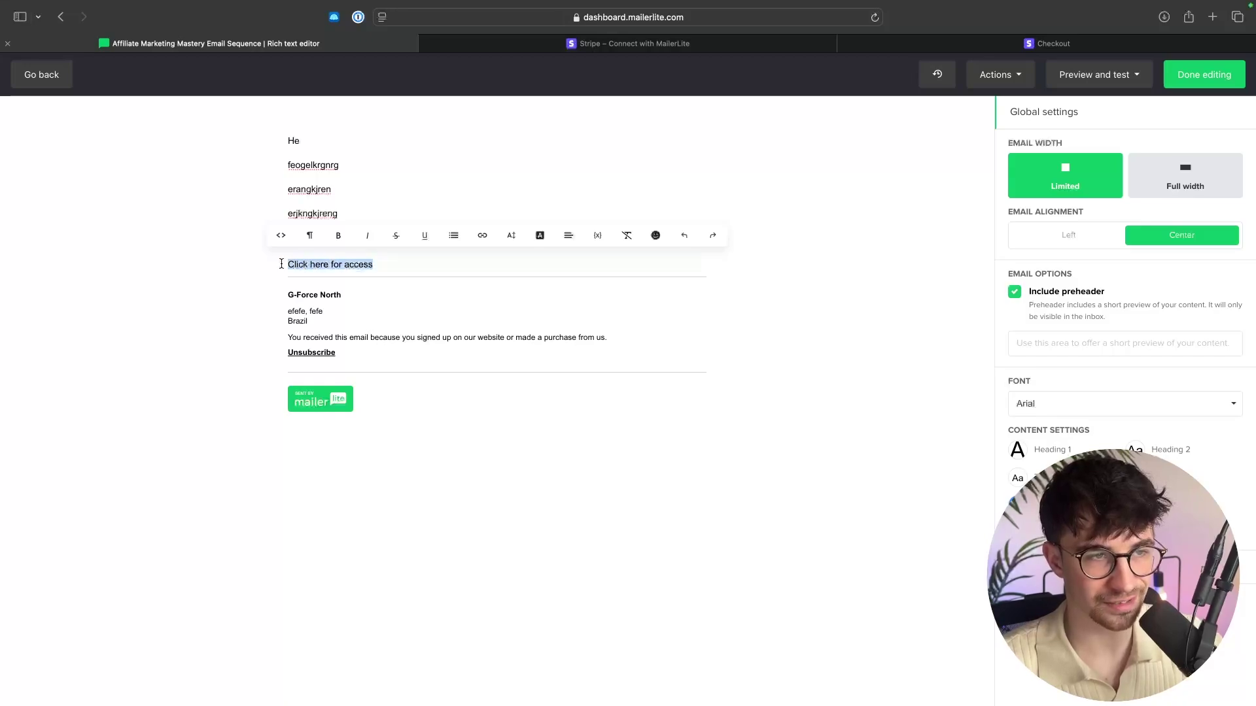
# Link the line, reworded 'Click here to get access', to the copied Stripe payment URL.
pyautogui.click(480, 239)
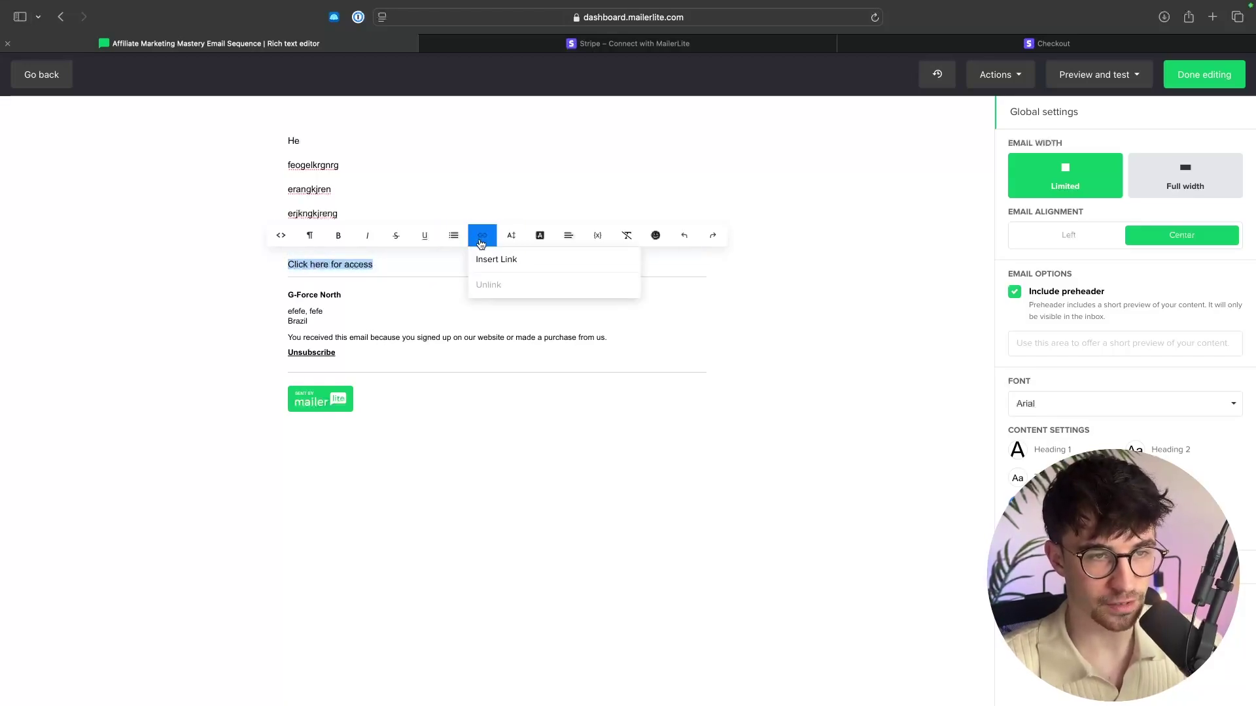
pyautogui.click(491, 259)
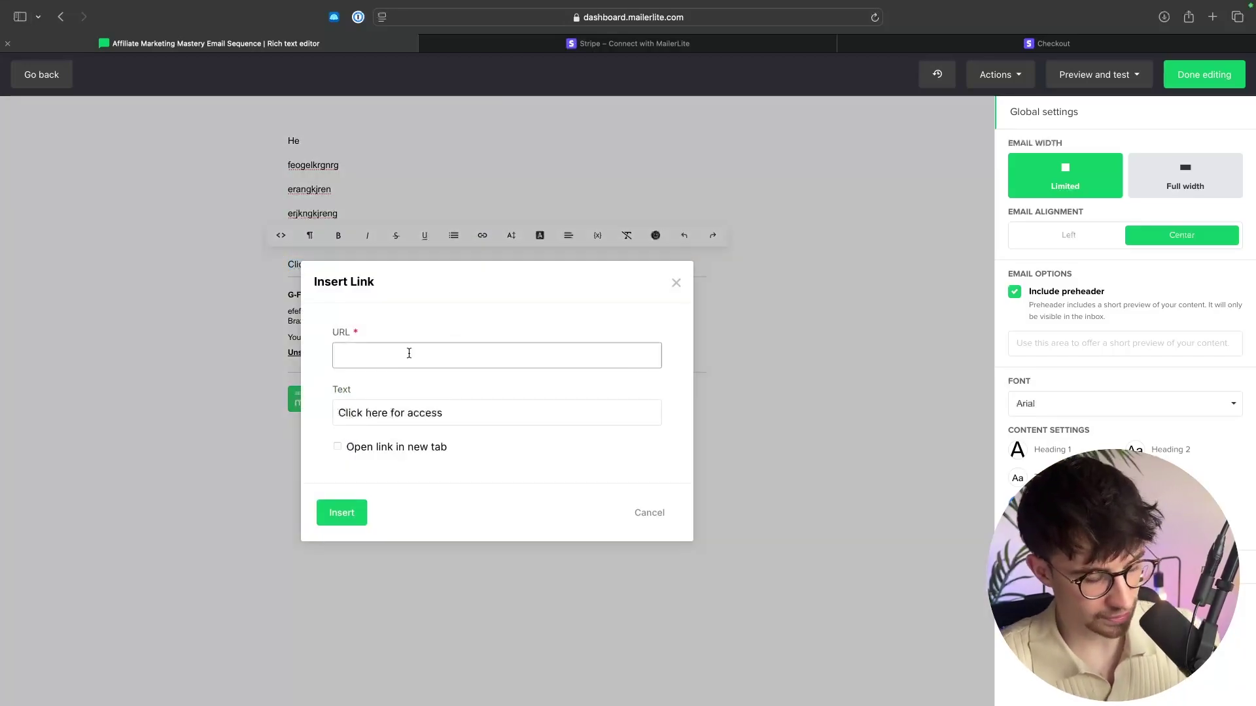
pyautogui.press('super+Tab')
pyautogui.click(551, 259)
pyautogui.press('super+Tab')
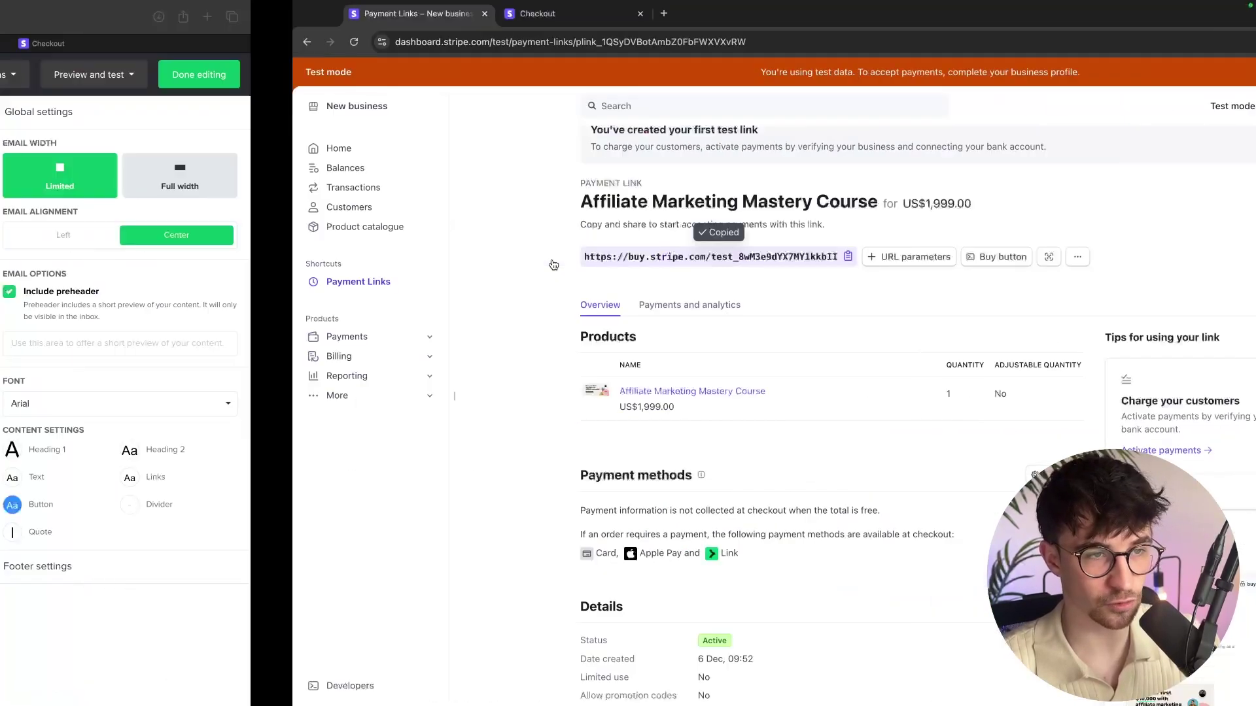
pyautogui.press('super+v')
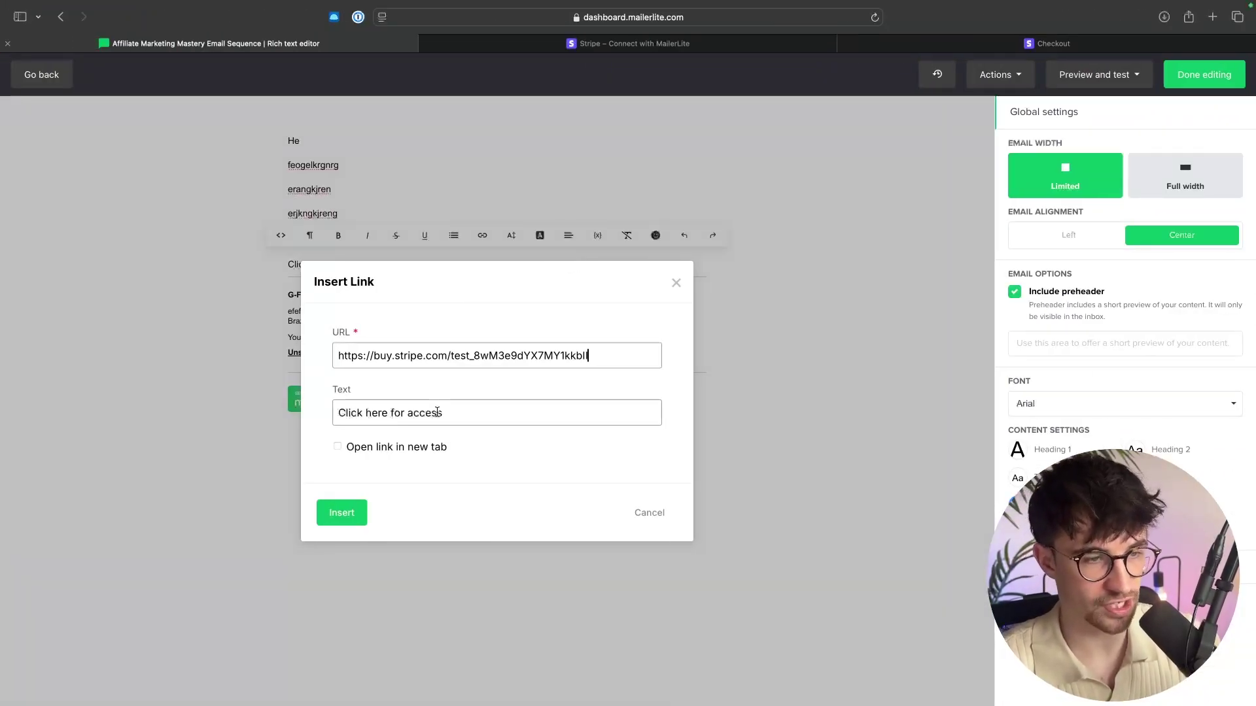
pyautogui.click(341, 511)
pyautogui.click(376, 238)
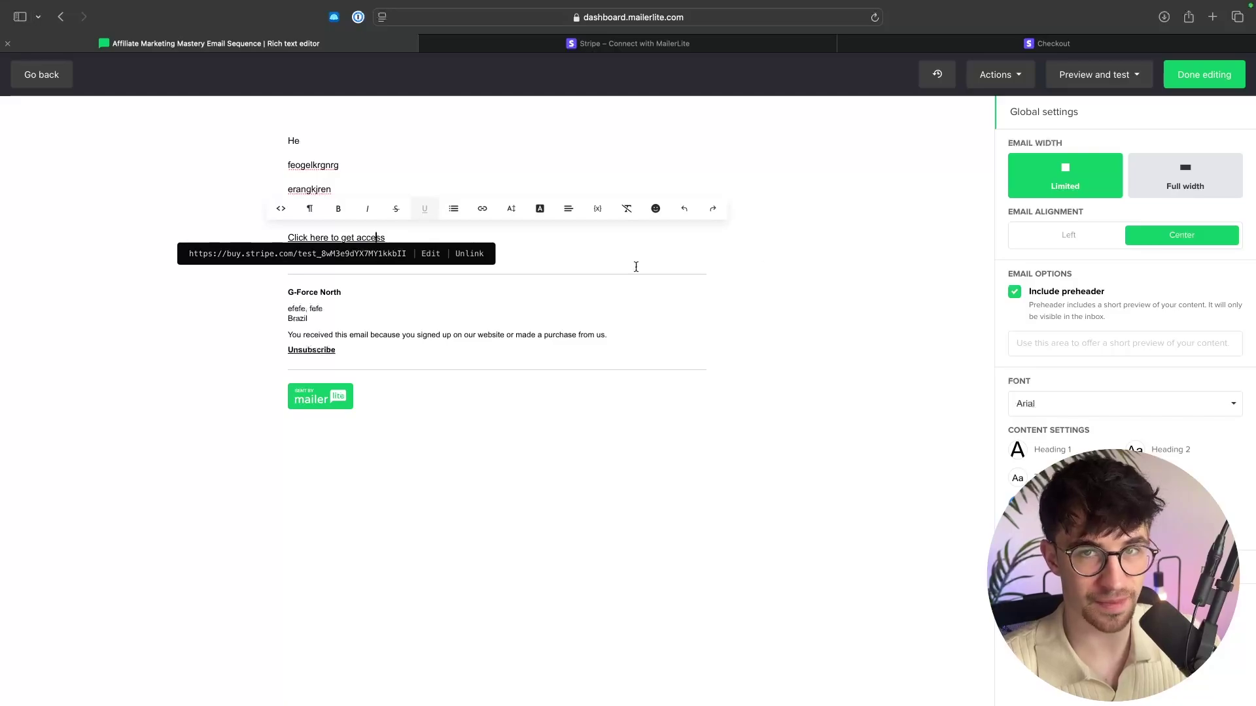
pyautogui.press('super+Tab')
pyautogui.press('super+Tab')
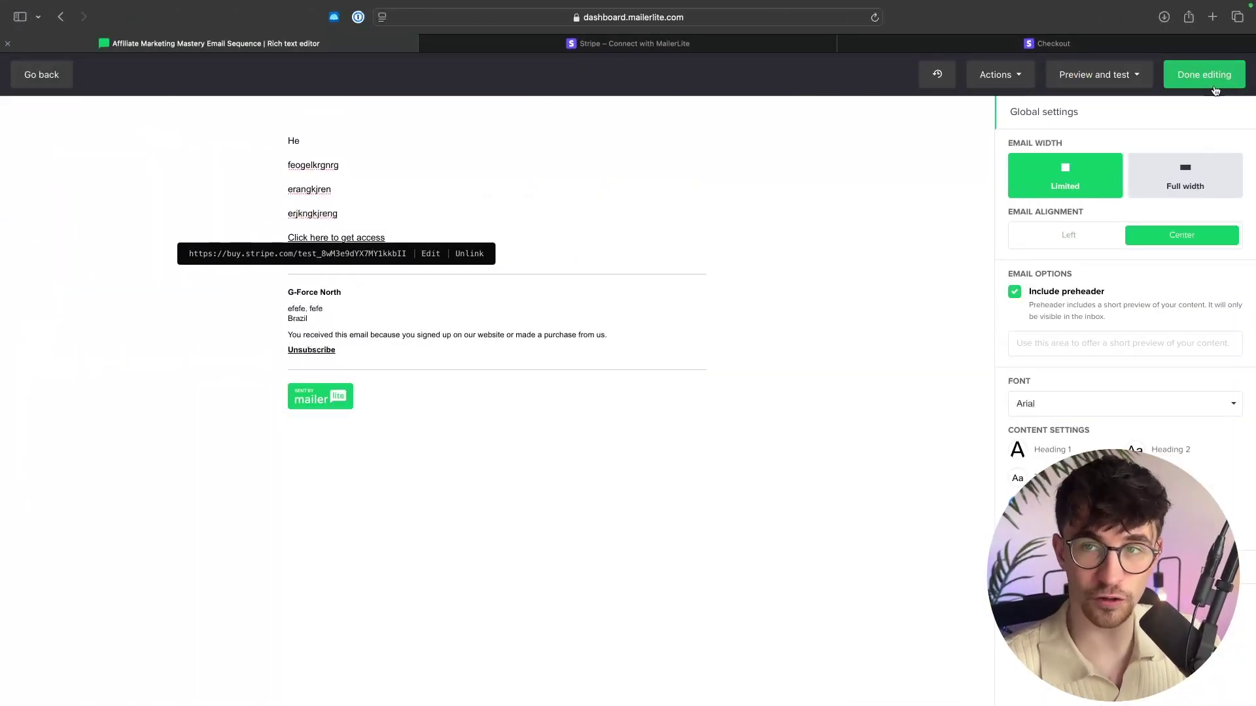
pyautogui.click(1217, 84)
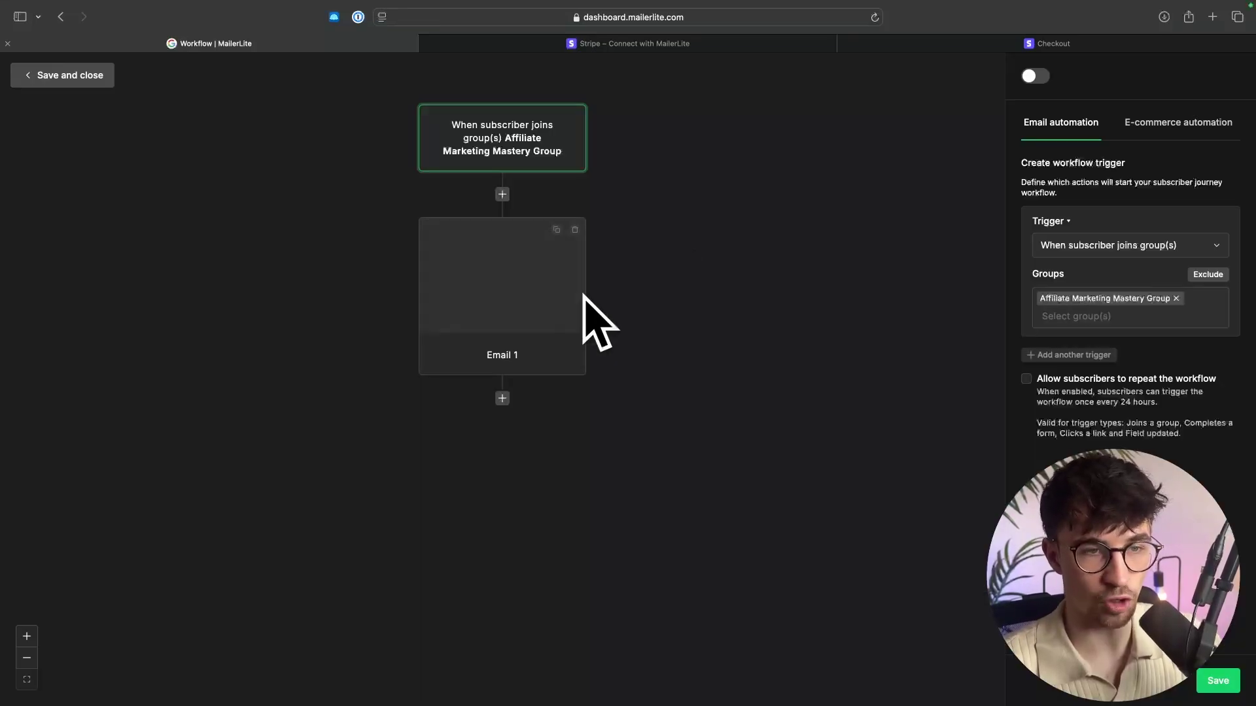
# Add a 1-day wait after Email 1, then save and close the workflow.
pyautogui.click(503, 399)
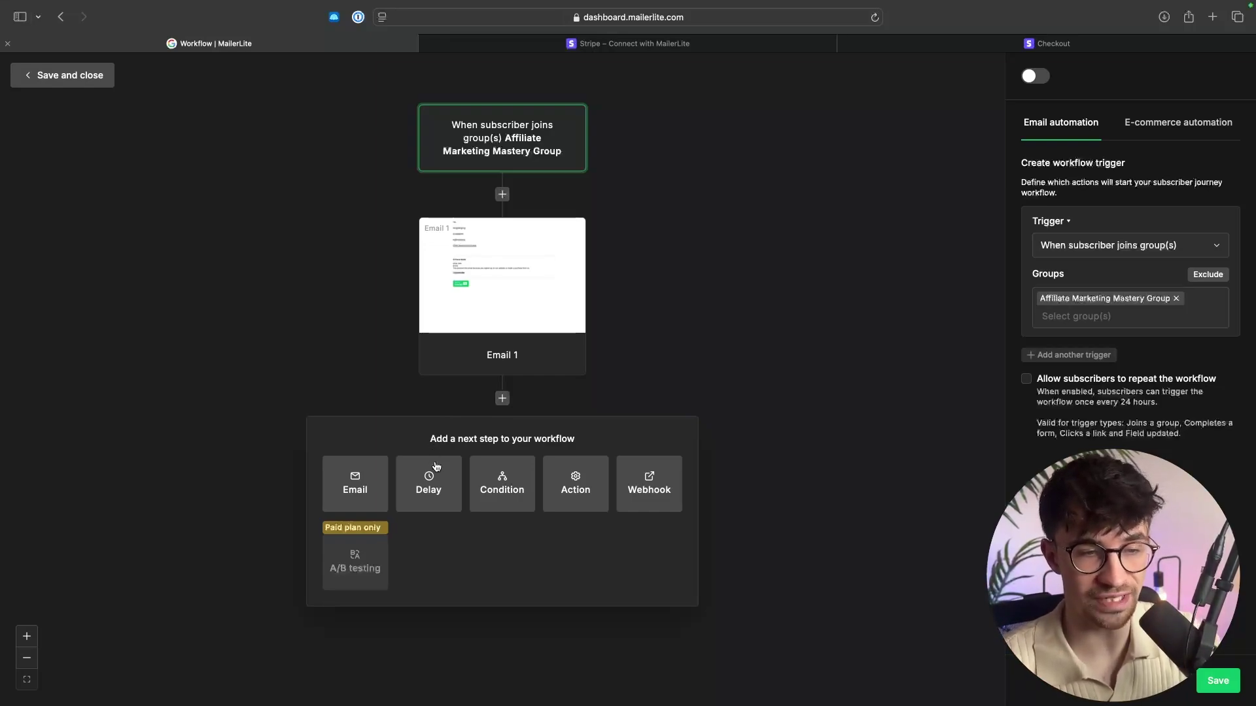
pyautogui.click(433, 483)
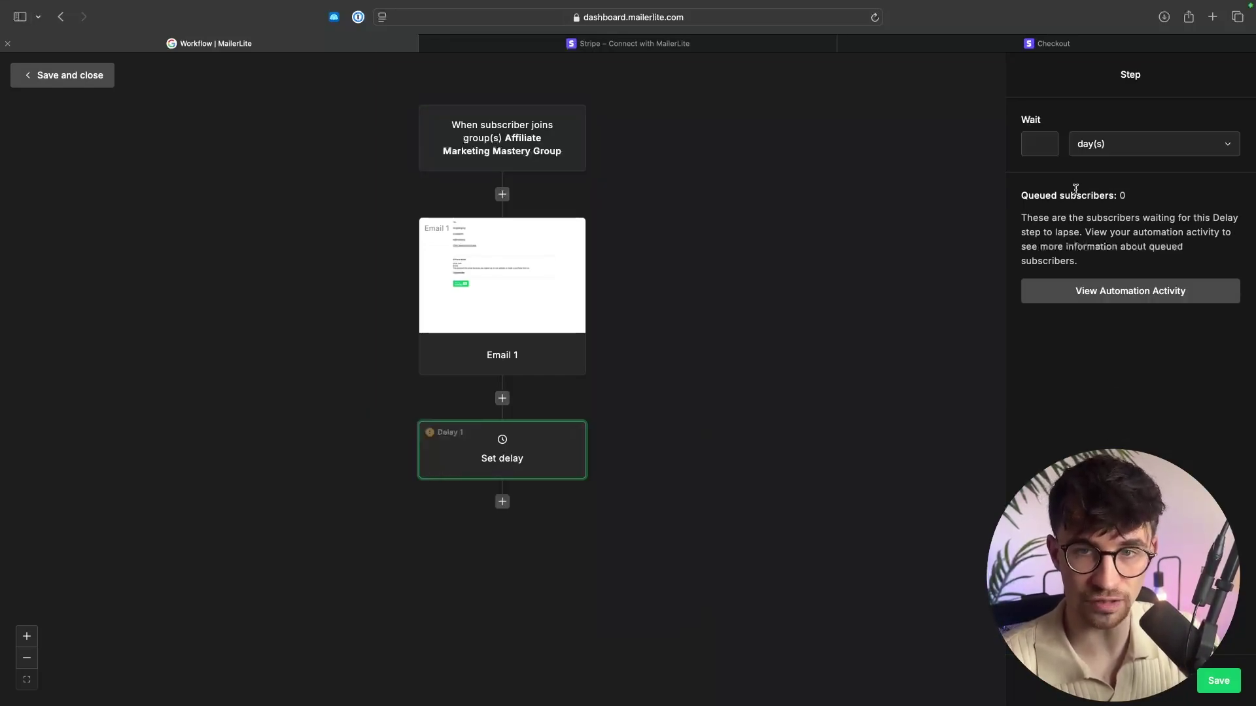
pyautogui.click(1042, 149)
pyautogui.write('1')
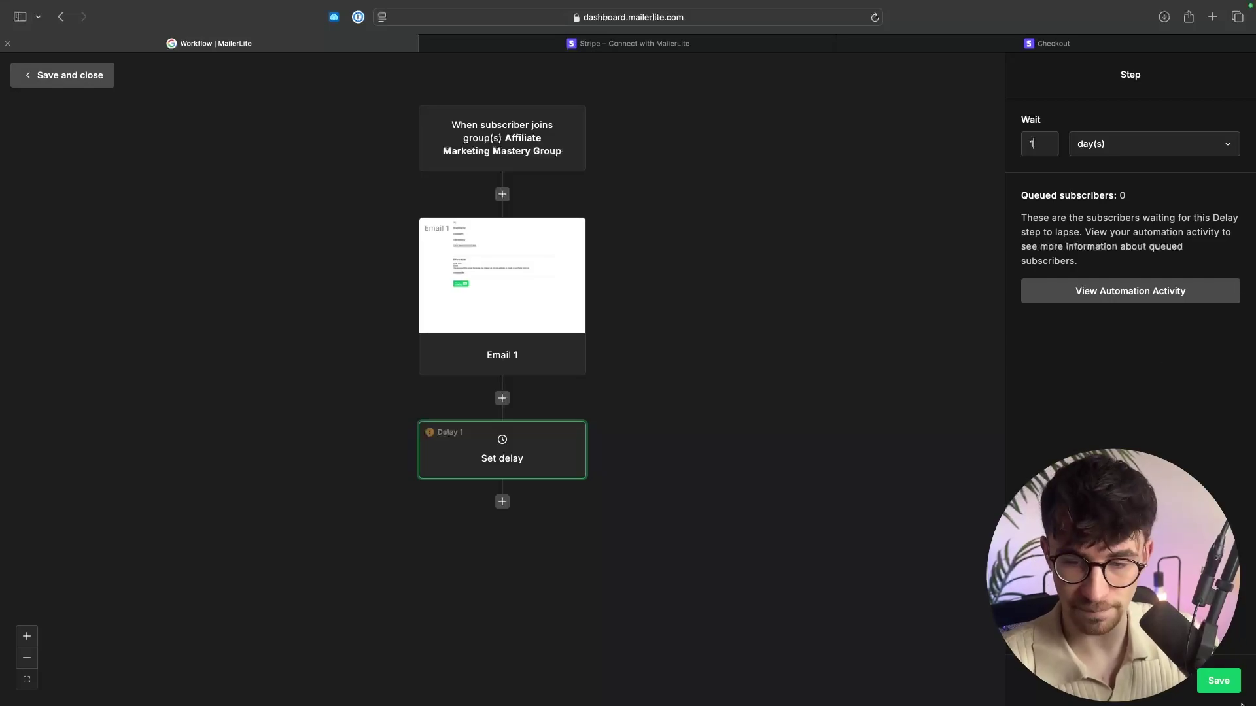
pyautogui.click(1234, 691)
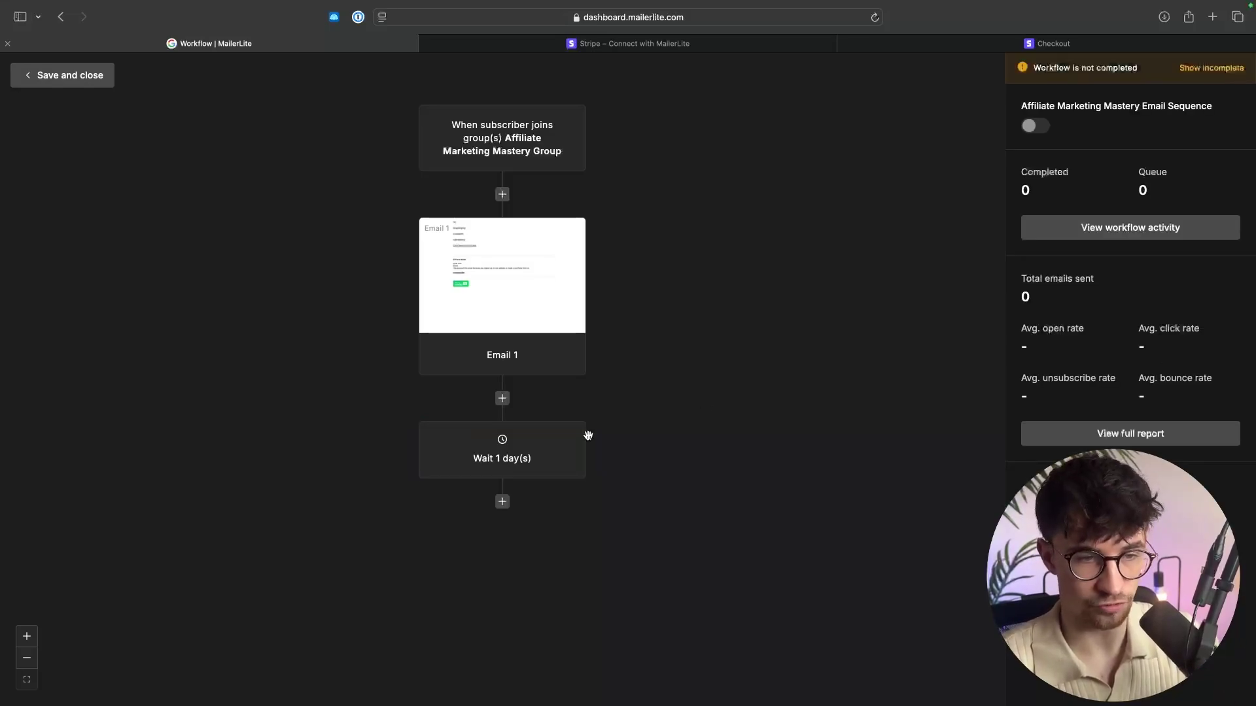
pyautogui.click(502, 502)
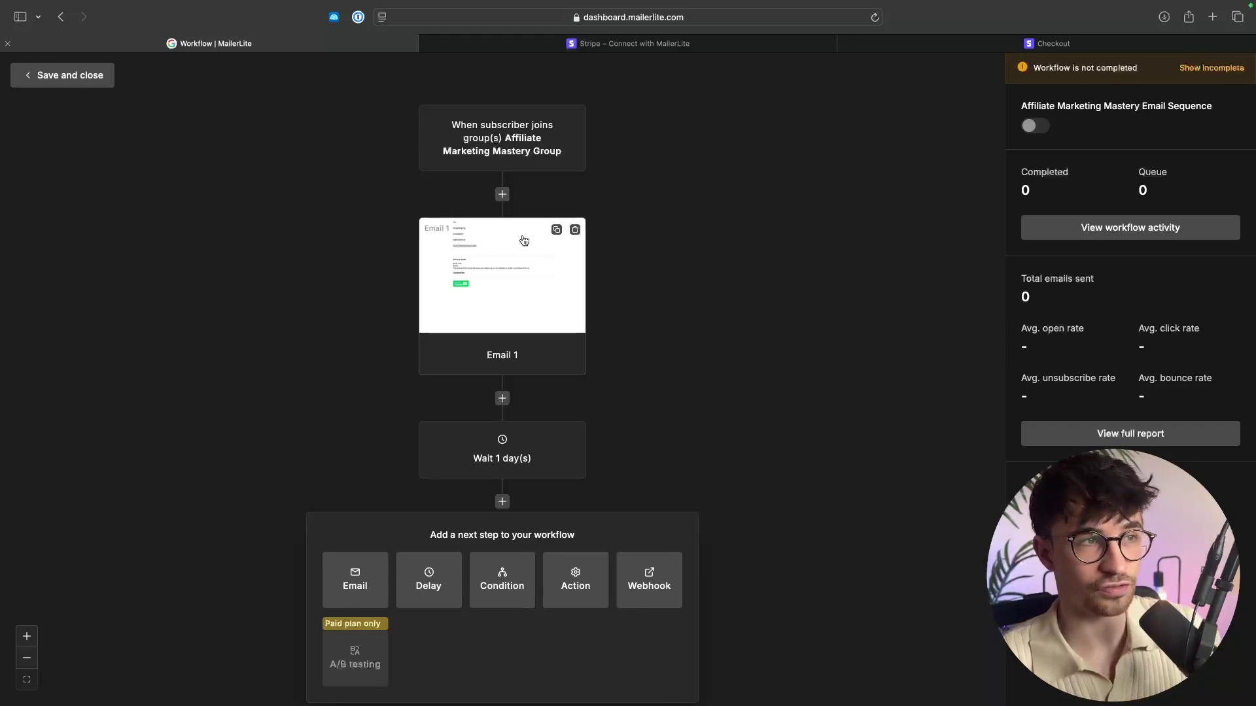
pyautogui.click(98, 77)
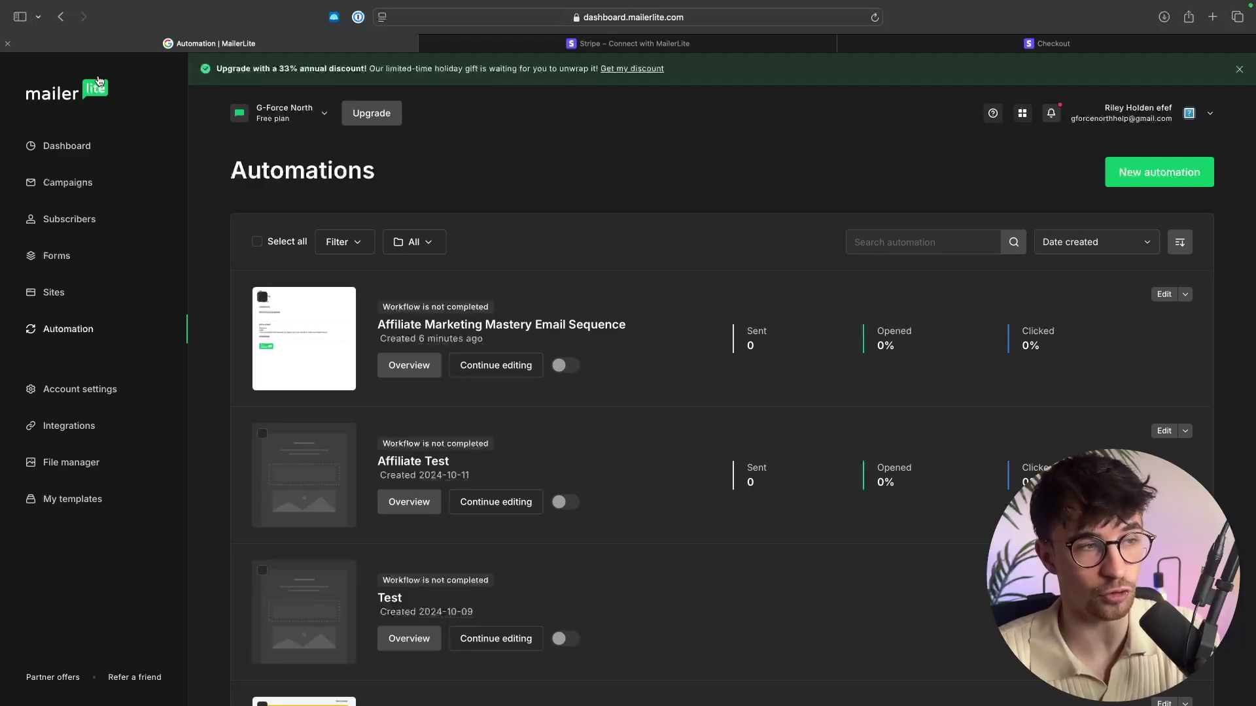
# Open the Affiliate Marketing Mastery Landing overview from Sites and launch its subscribepage.io link in a new tab.
pyautogui.click(52, 294)
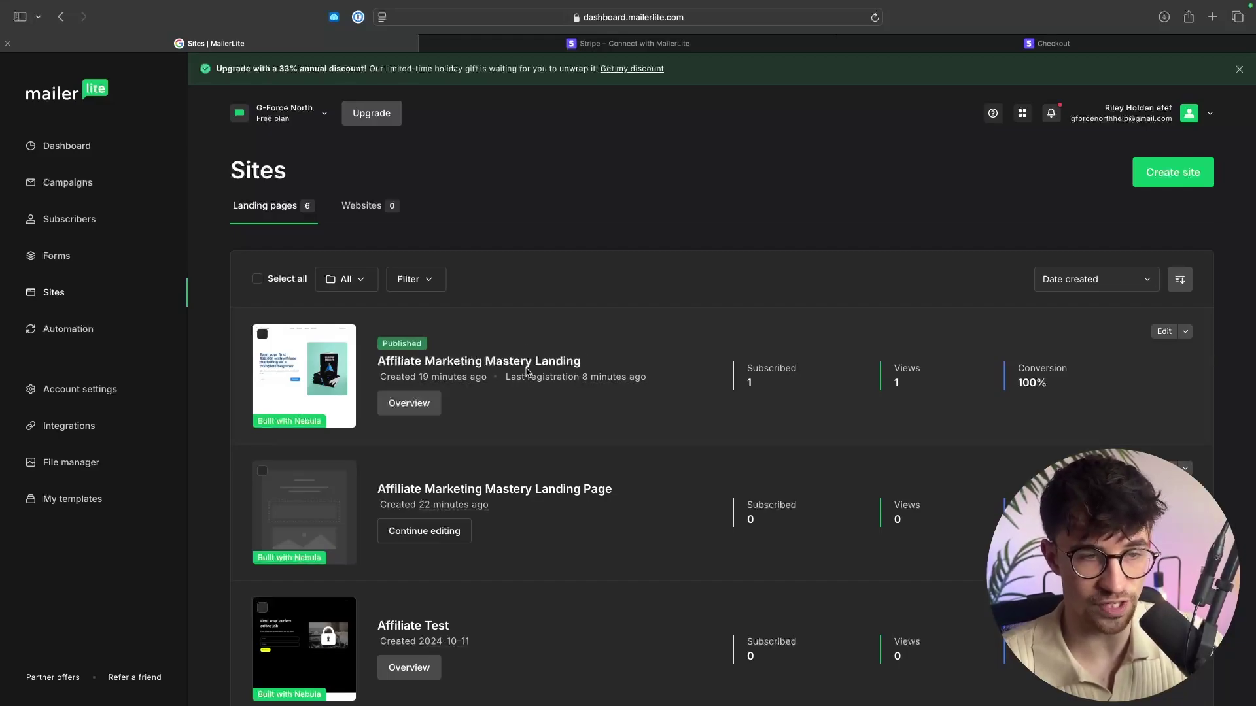
pyautogui.click(422, 402)
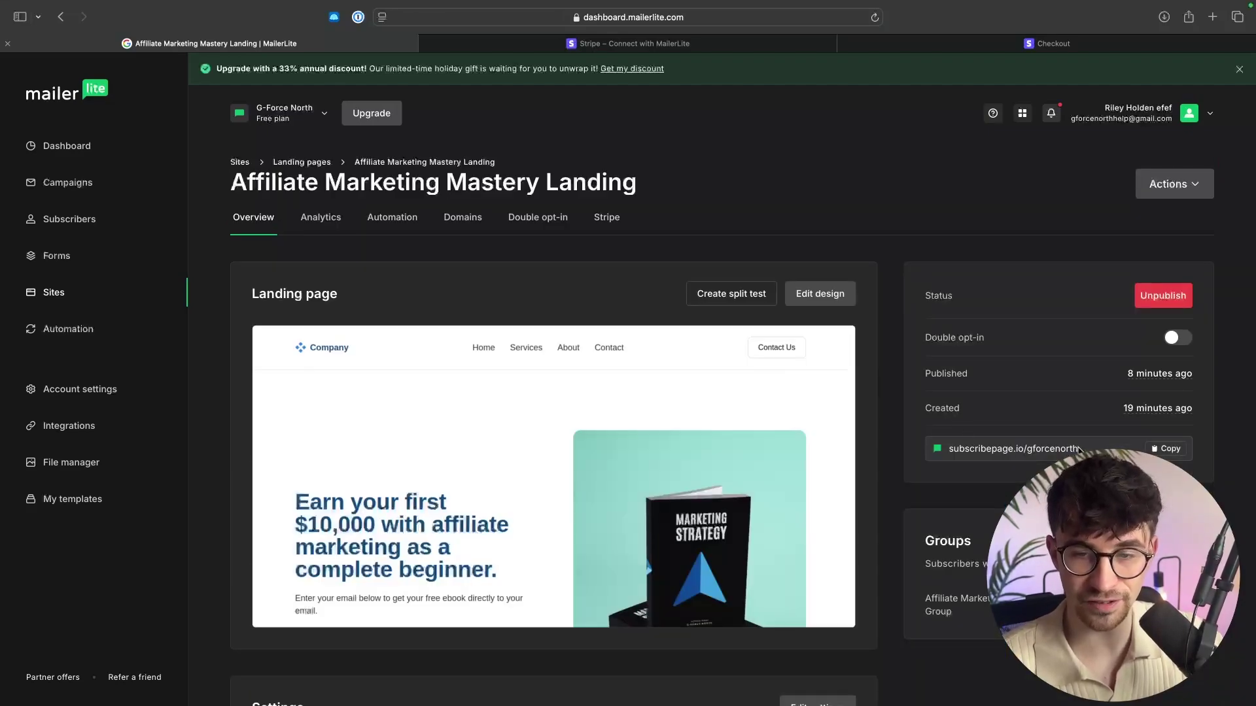
pyautogui.click(1212, 16)
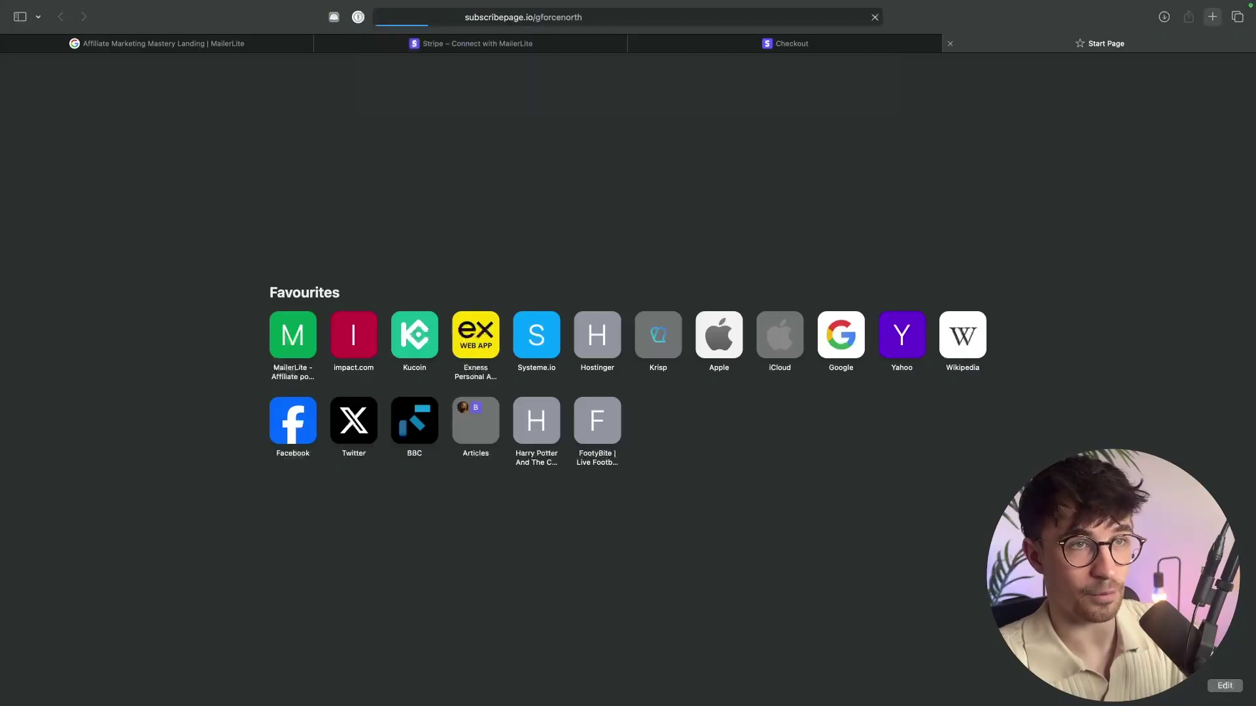
# Load the live landing page, then view the US$1,999.00 Affiliate Marketing Mastery Course Stripe checkout.
pyautogui.press('super+v')
pyautogui.press('Return')
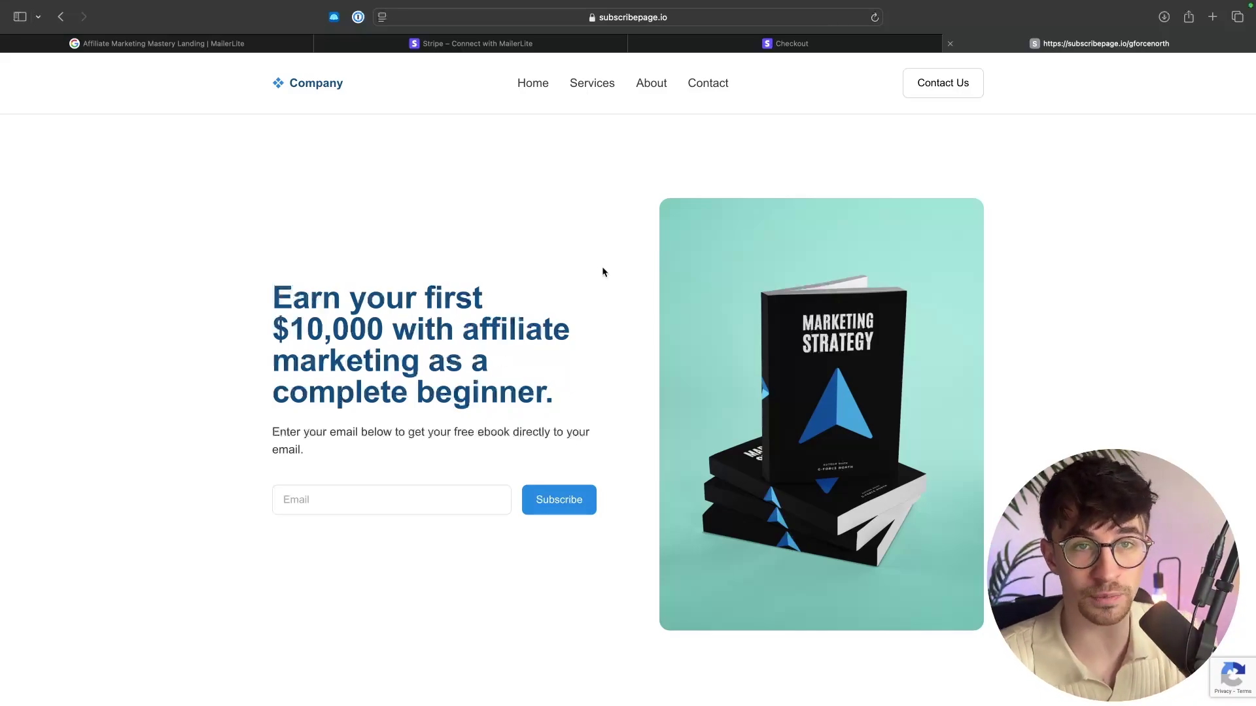
pyautogui.click(779, 46)
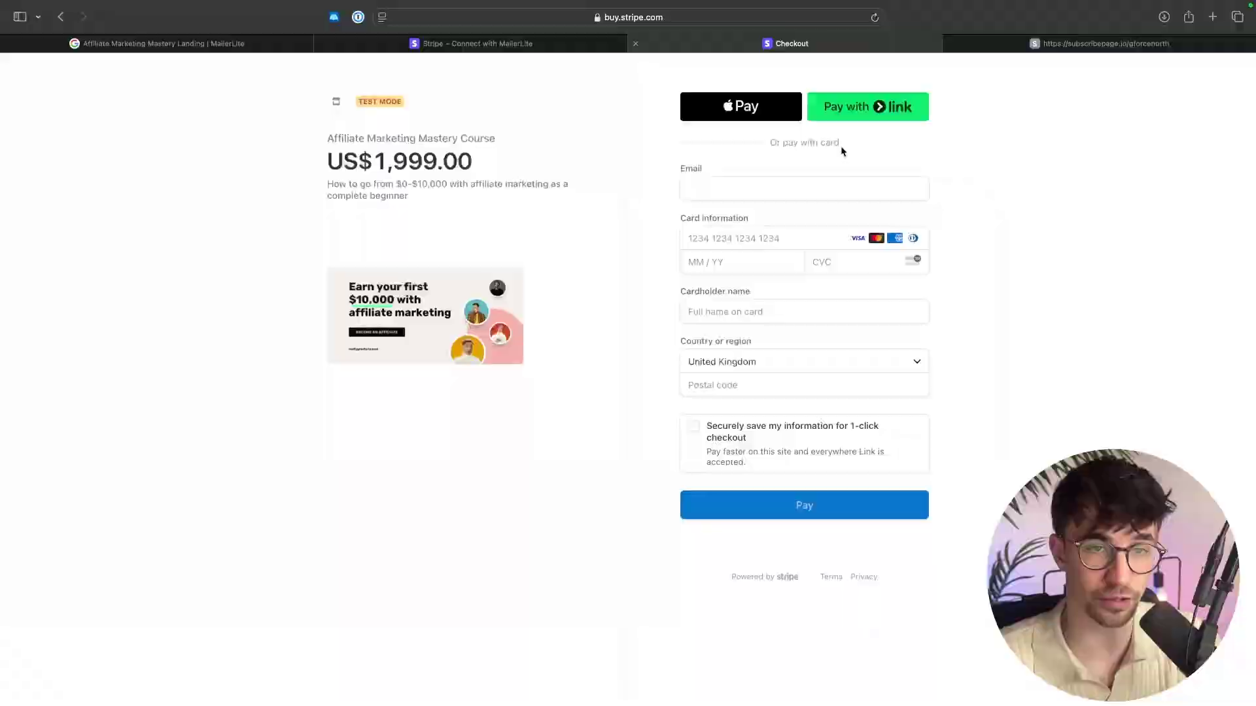